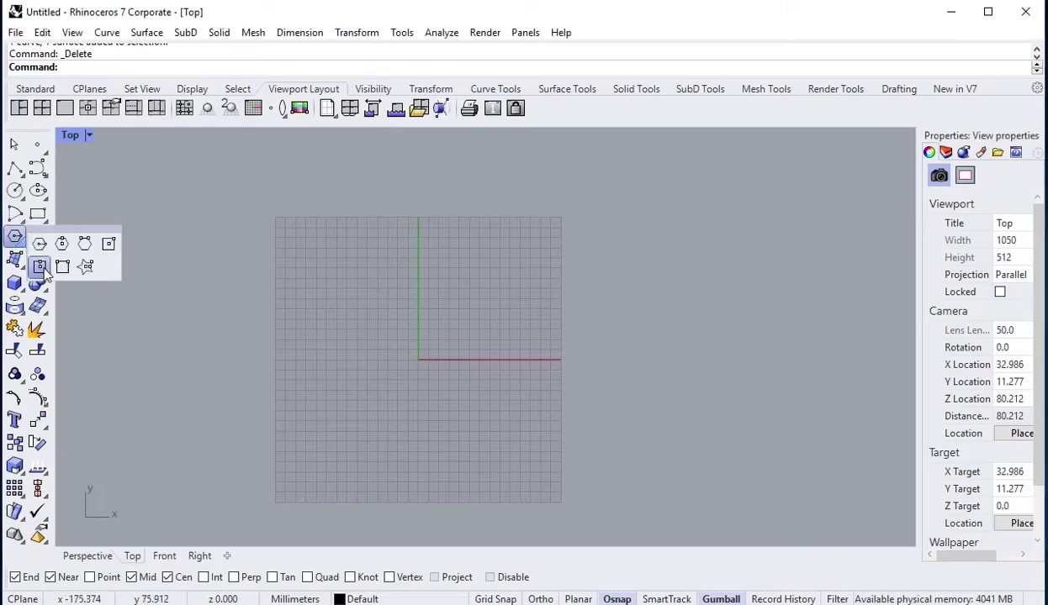
- Draw a four-sided polygon of radius 50 centred at the origin
left_click(15, 237)
left_click(418, 359)
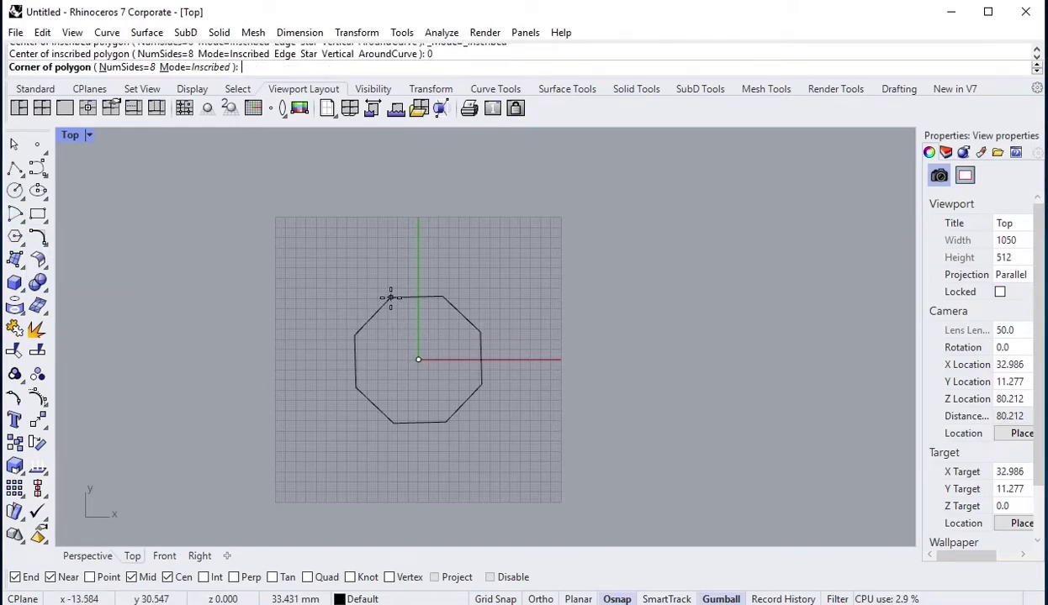
left_click(130, 68)
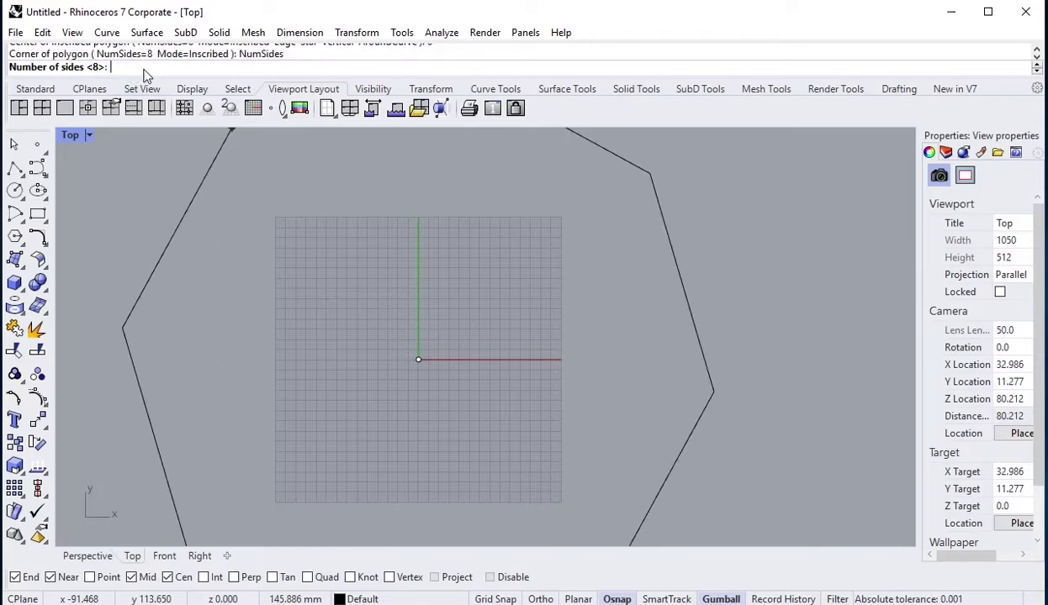
type("4")
key("Return")
type("50")
key("Return")
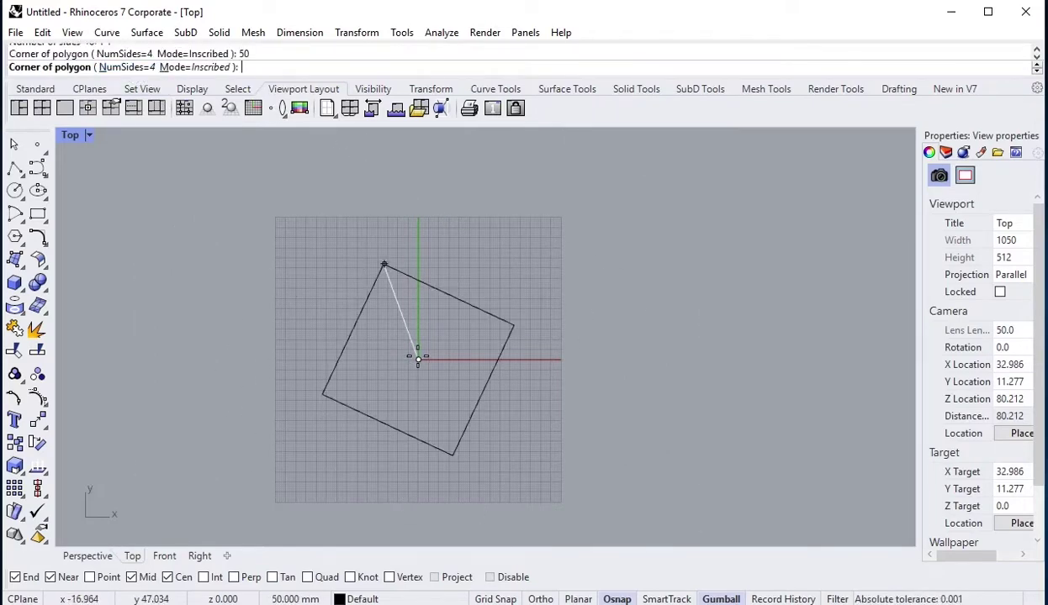
left_click(503, 241)
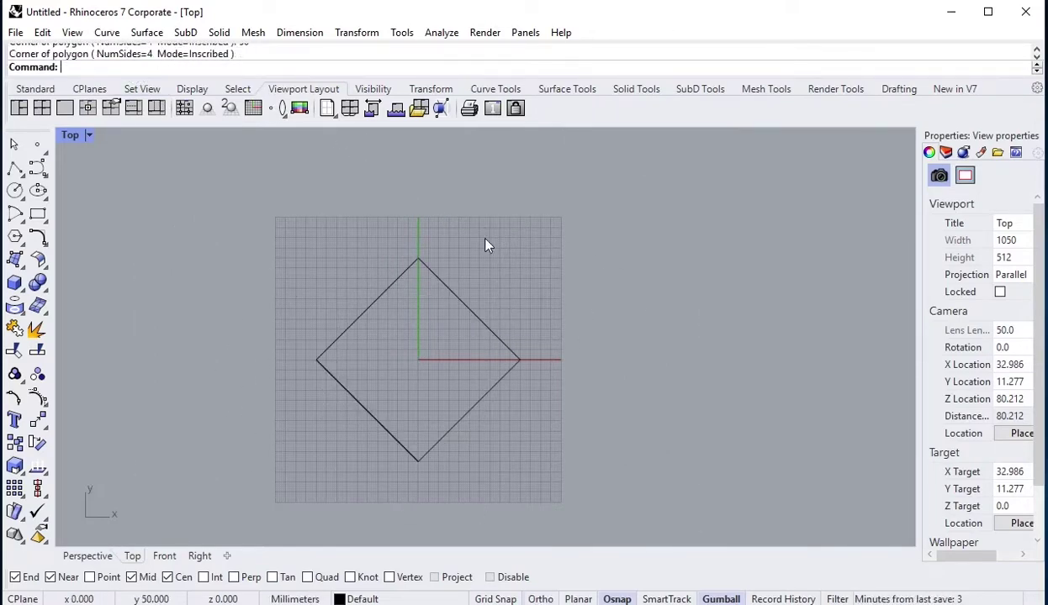
- Rotate the square 45° so its sides line up with the axes
left_click(488, 335)
left_click(385, 412)
type("45")
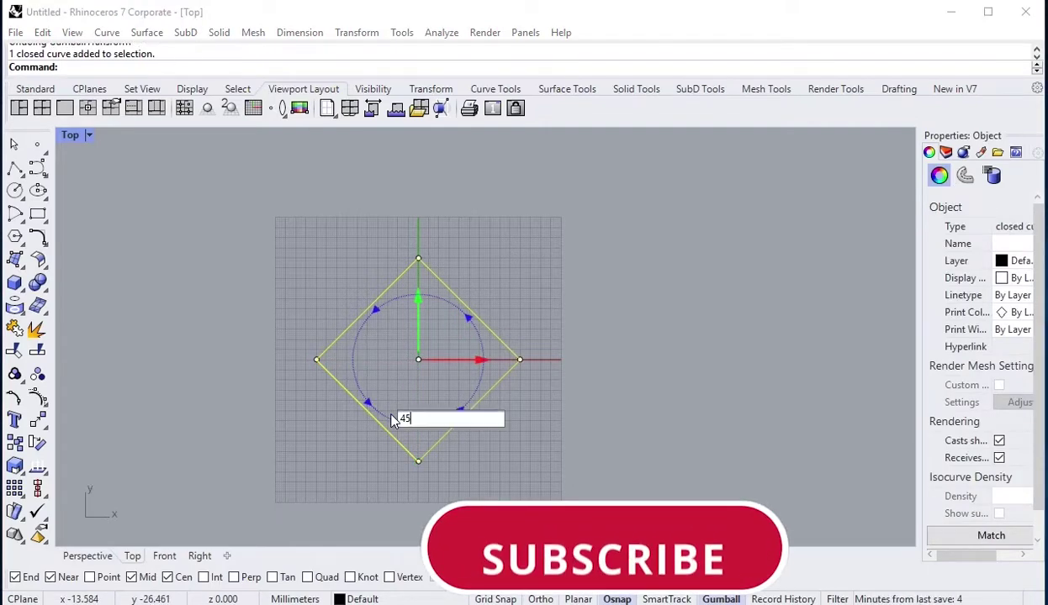
key("Return")
left_click(538, 411)
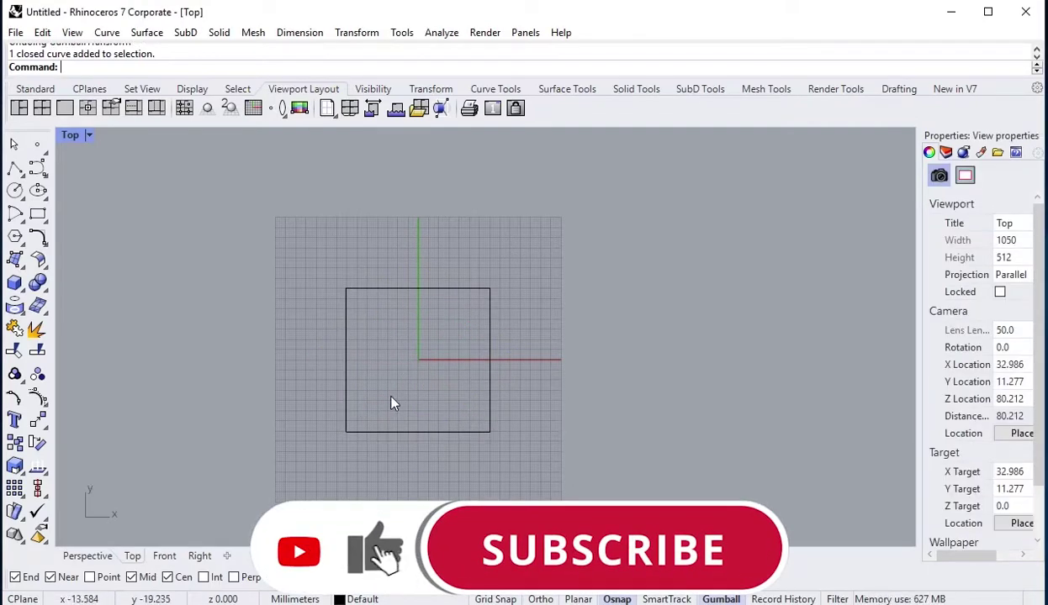
scroll(392, 404, "up", 2)
- Fillet the square's top-left and top-right corners with radius 15
scroll(362, 402, "up", 3)
left_click(342, 412)
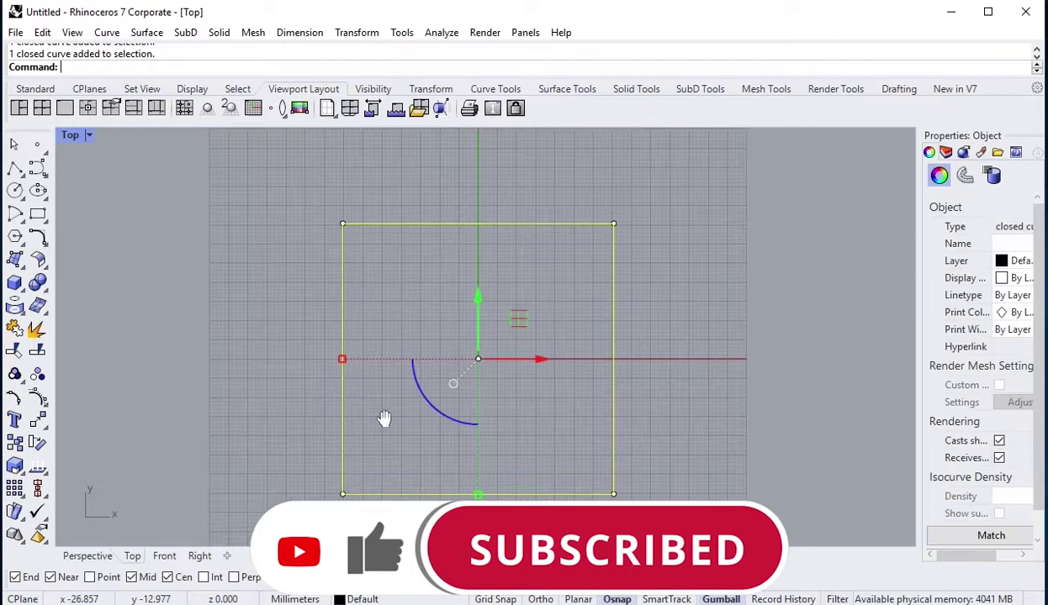
left_click(42, 239)
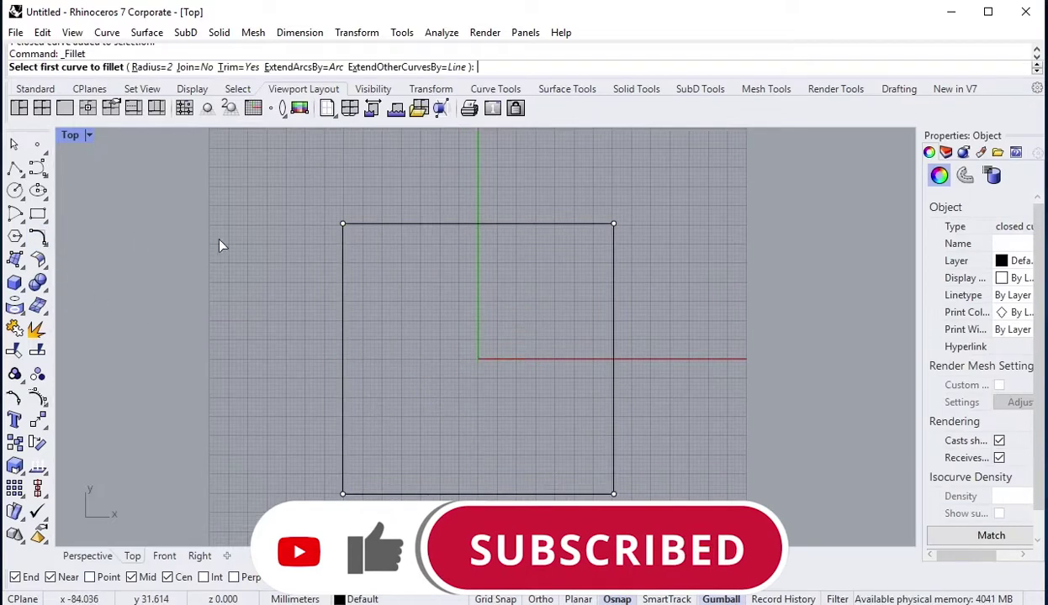
left_click(152, 67)
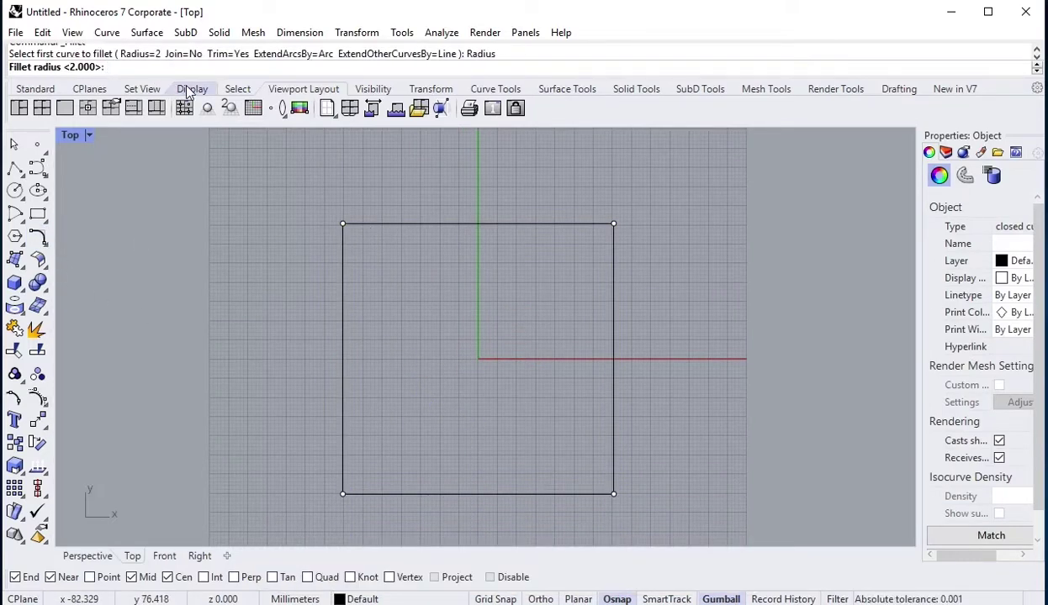
type("15")
key("Return")
left_click(344, 269)
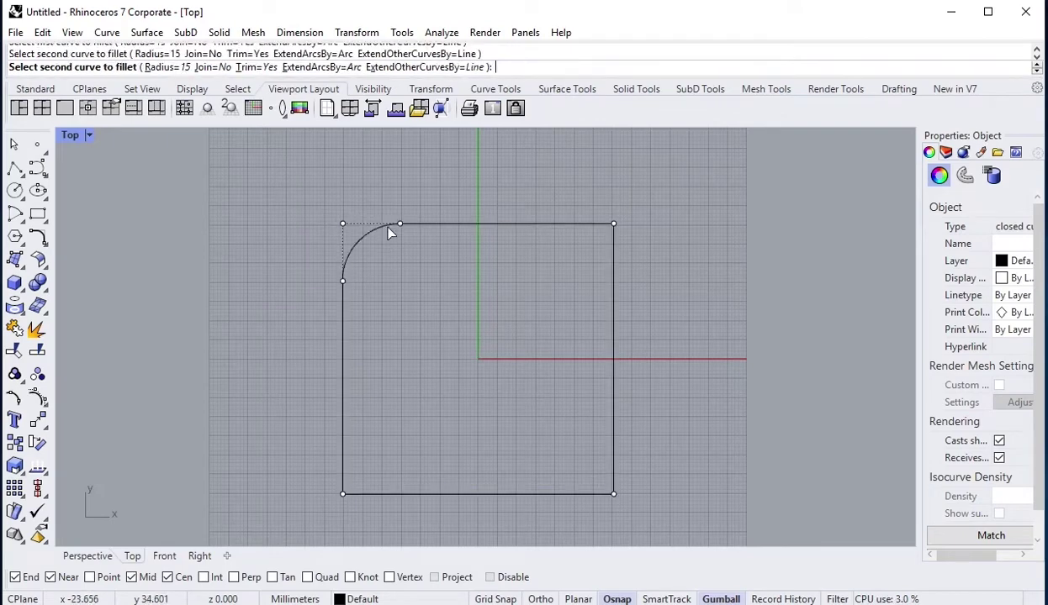
left_click(389, 234)
right_click(577, 271)
left_click(610, 292)
left_click(575, 225)
- Fillet the bottom-right and bottom-left corners, then select the rounded-square outline
right_click_drag(656, 442, 666, 299)
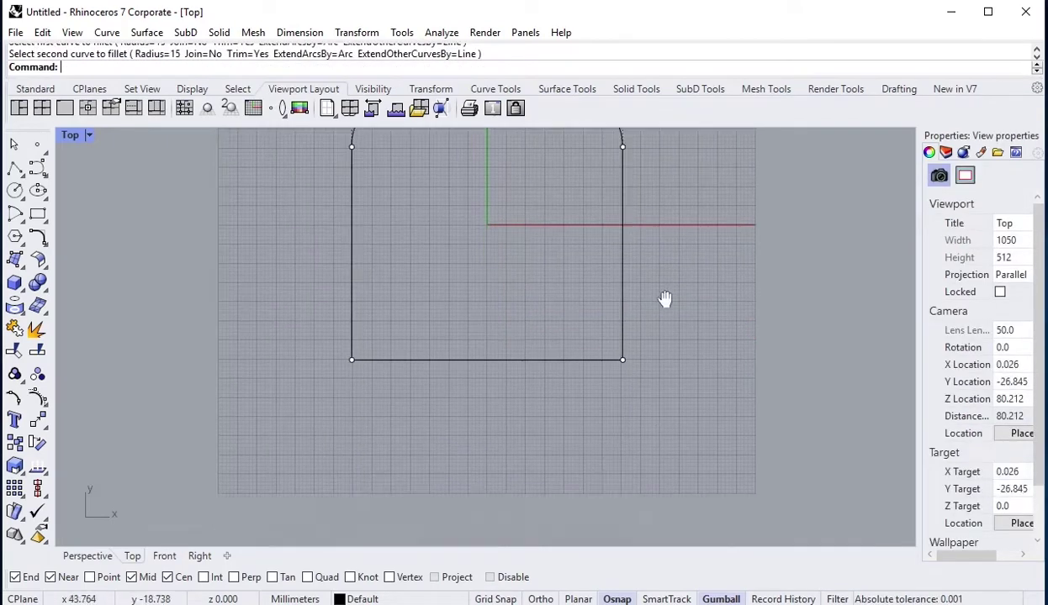
right_click(666, 299)
left_click(624, 320)
left_click(367, 352)
right_click(366, 351)
left_click(366, 351)
left_click(352, 306)
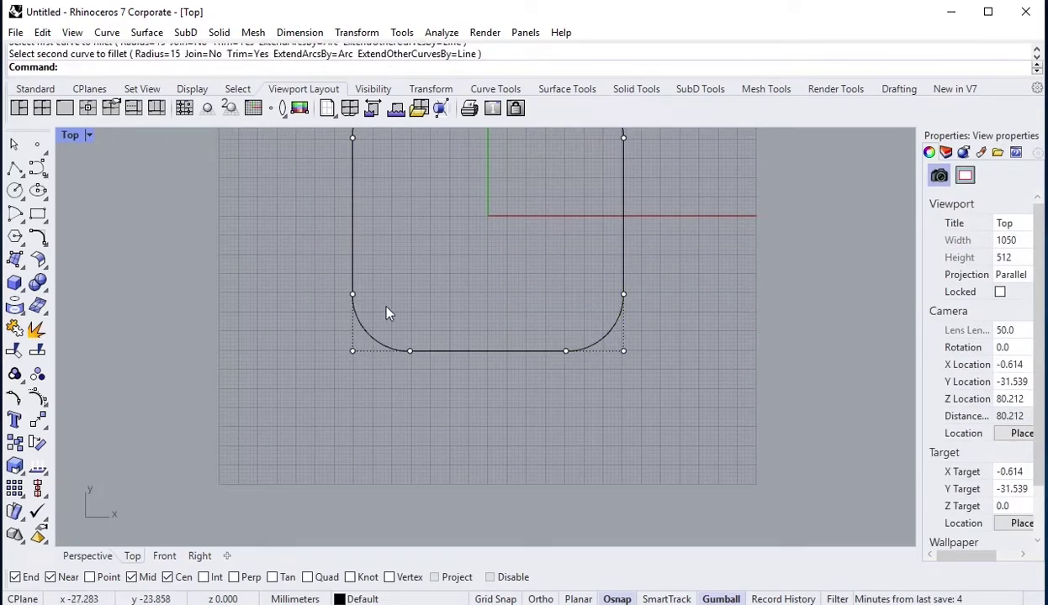
right_click_drag(388, 311, 399, 432)
key("Escape")
left_click(364, 328)
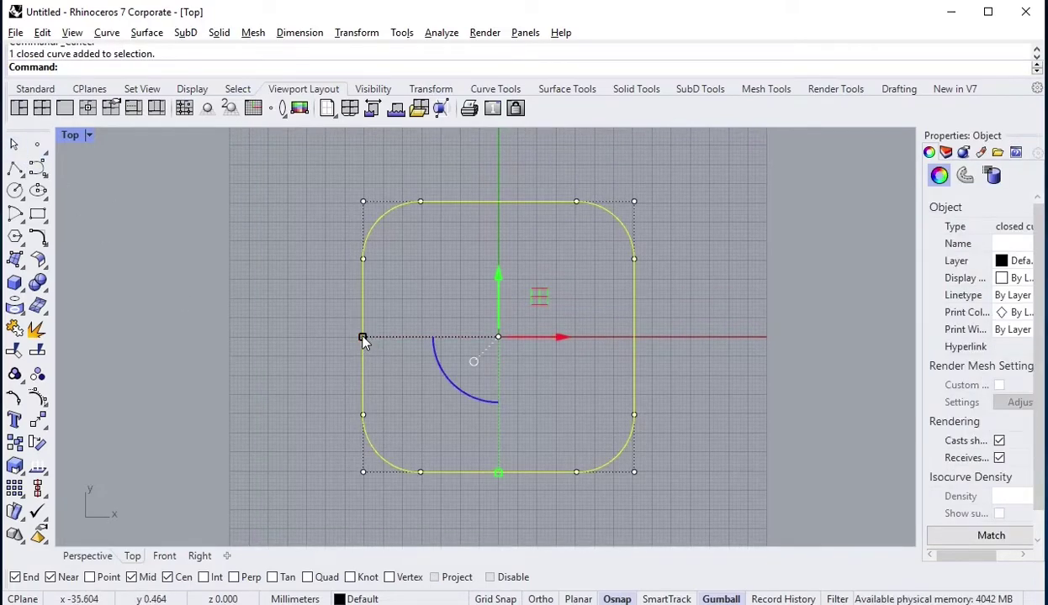
- Make an enlarged copy of the rounded square and raise it in the side view
left_click_drag(364, 339, 306, 350)
left_click(200, 557)
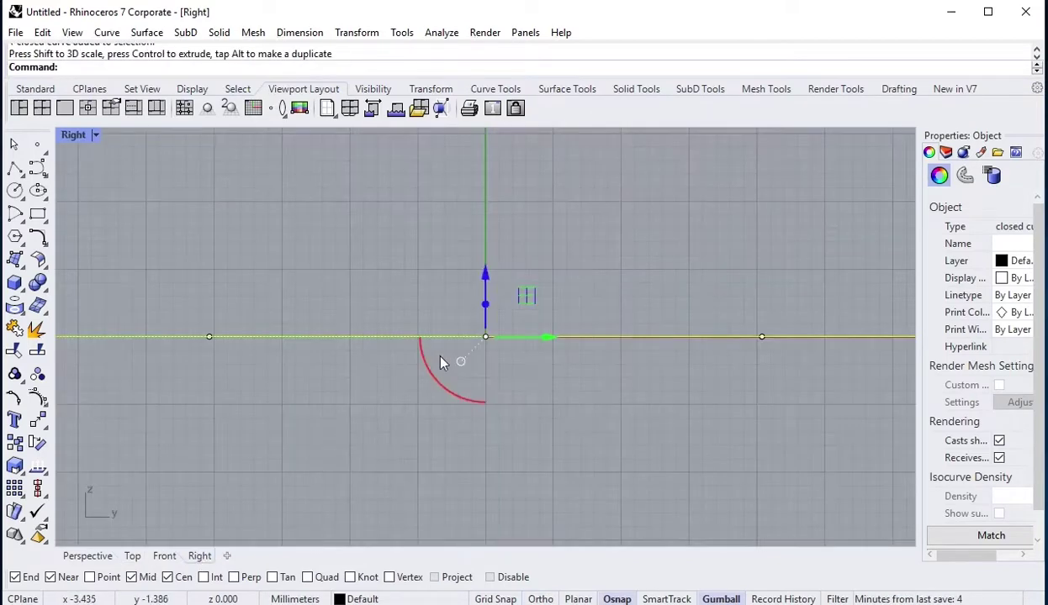
scroll(451, 355, "down", 2)
scroll(456, 357, "down", 2)
scroll(471, 361, "down", 2)
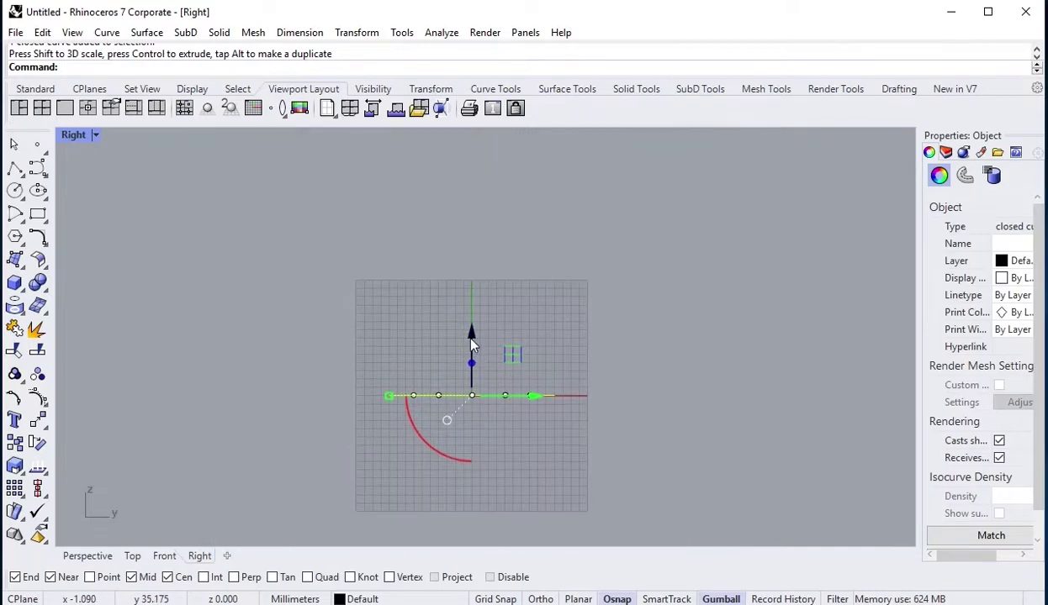
left_click(472, 345)
key("ctrl+z")
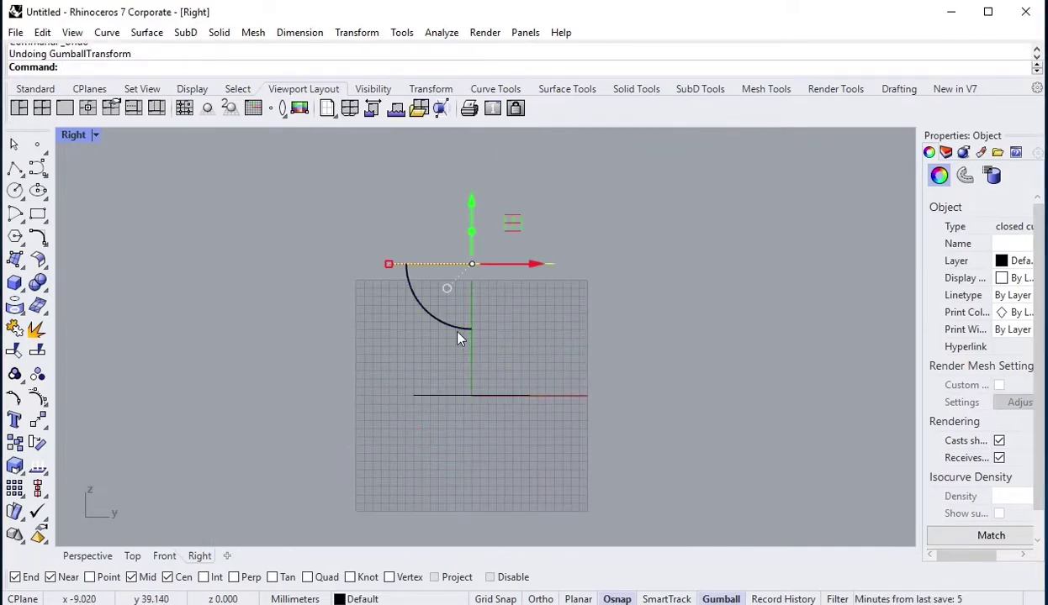
key("ctrl+z")
- Orbit the Perspective view to show both rounded outlines
left_click(87, 557)
scroll(463, 332, "down", 5)
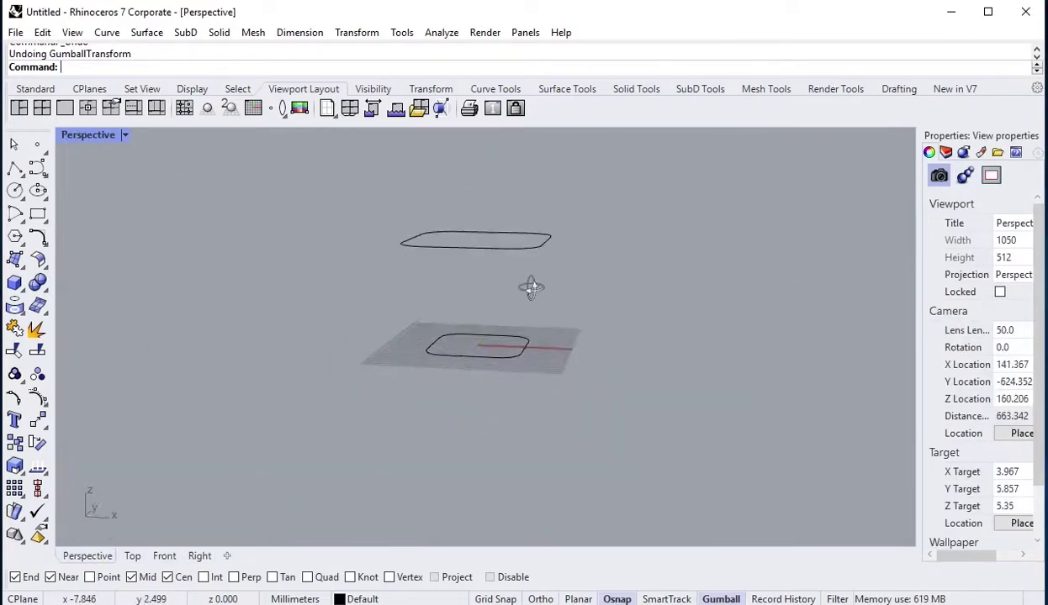
mouse_move(531, 288)
right_mouse_down()
mouse_move(423, 345)
mouse_move(444, 392)
mouse_move(400, 359)
right_mouse_up()
scroll(423, 345, "up", 3)
scroll(486, 350, "up", 2)
scroll(400, 358, "down", 1)
scroll(339, 359, "down", 2)
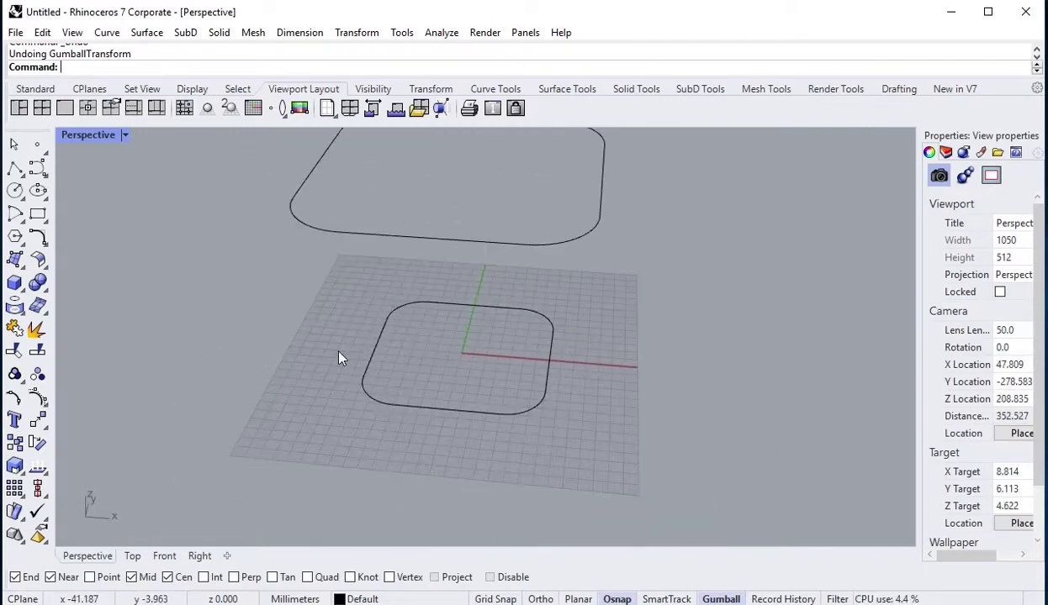
left_click(25, 264)
- Loft the lower and upper rounded outlines into tapered walls
left_click(153, 271)
left_click(446, 413)
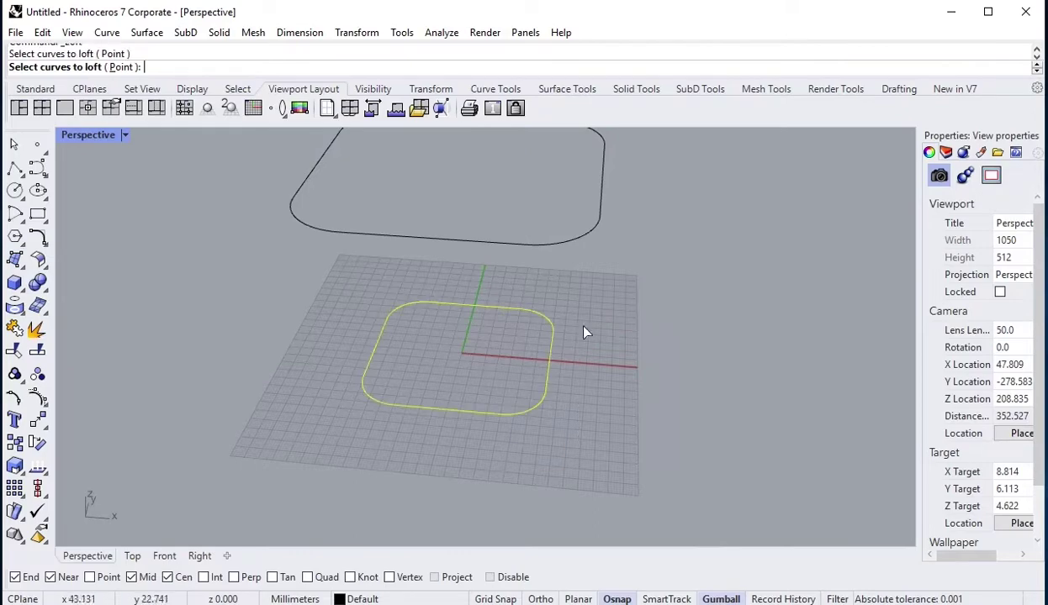
left_click(580, 235)
key("Return")
key("Return")
left_click(775, 553)
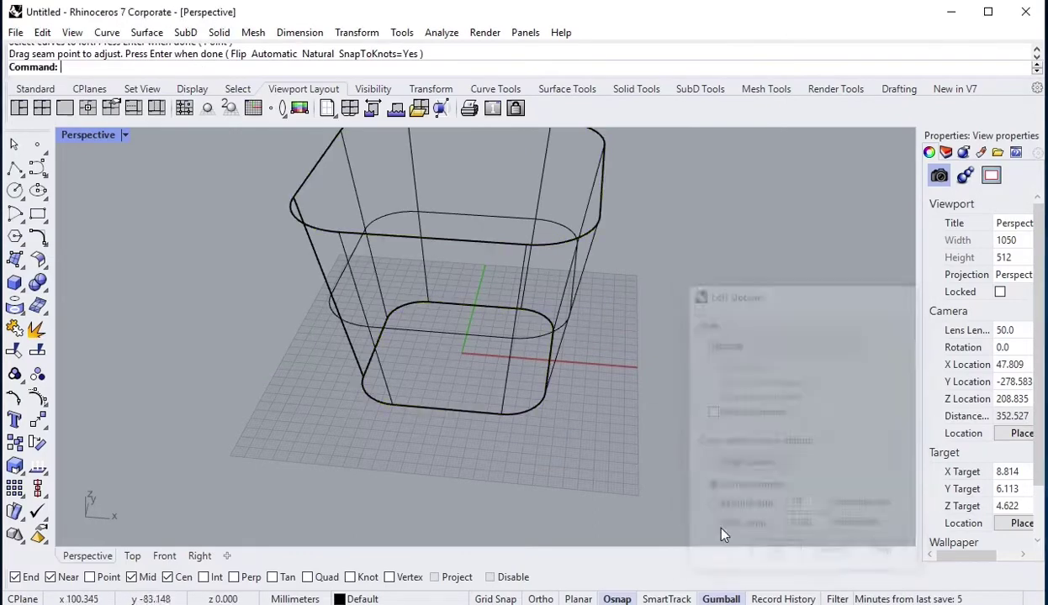
mouse_move(702, 514)
right_mouse_down()
mouse_move(755, 378)
mouse_move(435, 368)
mouse_move(420, 381)
mouse_move(459, 402)
right_mouse_up()
- Cap the bottom outline with a flat planar surface
left_click(474, 411)
left_click(500, 436)
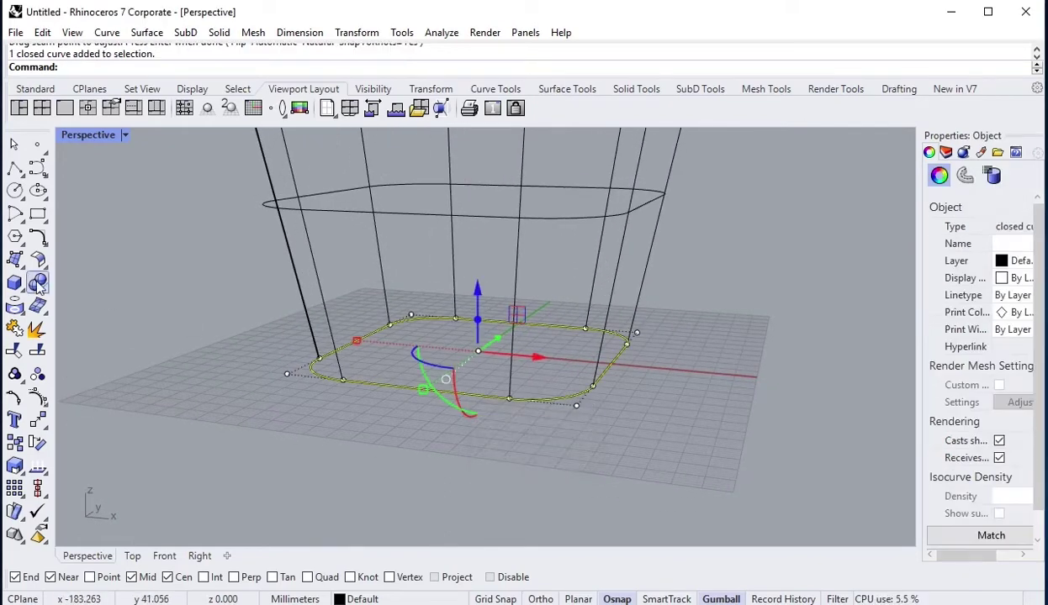
left_click(37, 259)
left_click(58, 268)
mouse_move(135, 303)
right_mouse_down()
mouse_move(328, 400)
mouse_move(475, 454)
right_mouse_up()
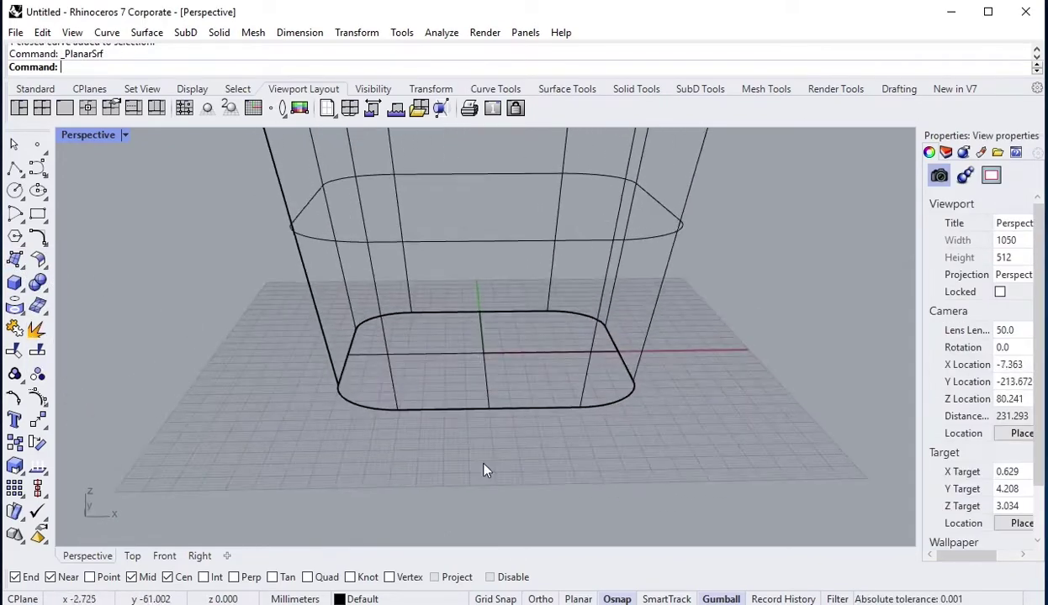
- Join the walls and bottom into one open basket polysurface
key("ctrl+a")
left_click(14, 330)
key("Escape")
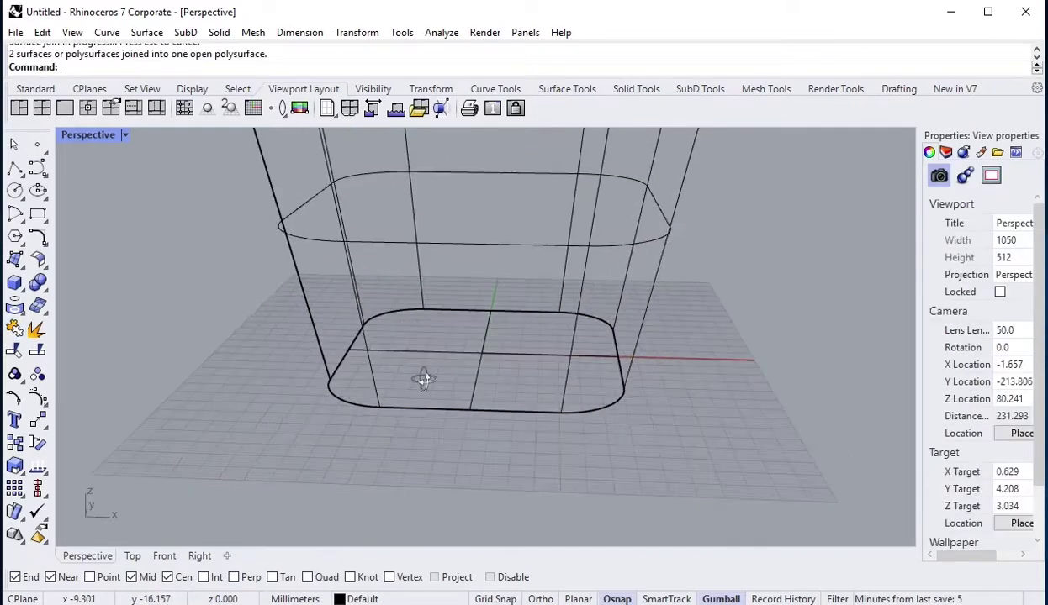
mouse_move(420, 379)
right_mouse_down()
mouse_move(391, 389)
mouse_move(587, 186)
right_mouse_up()
left_click(648, 90)
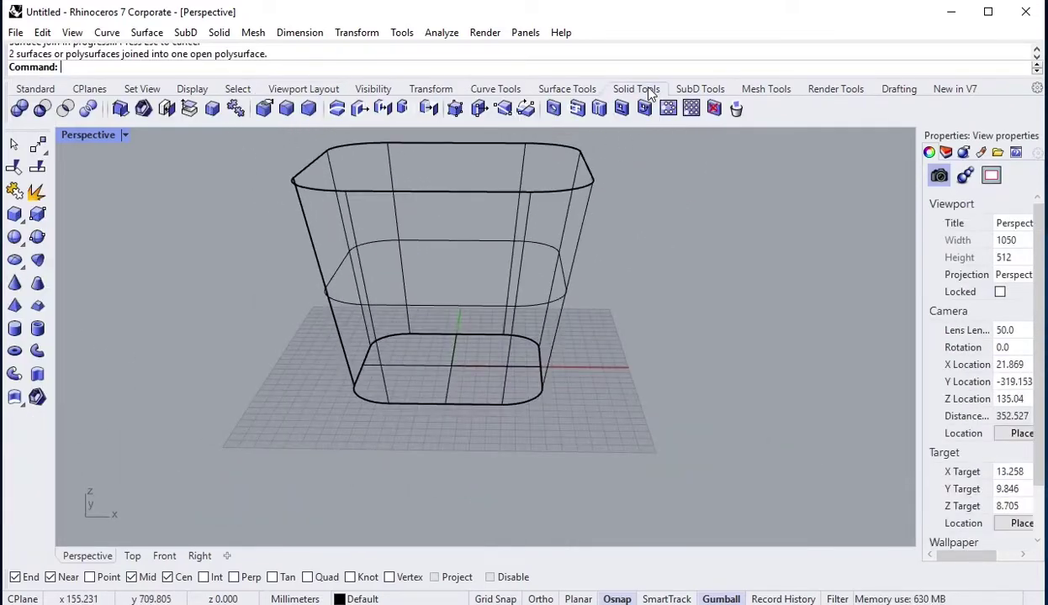
- Round the basket's bottom edge loop with a radius-10 FilletEdge
left_click(286, 109)
scroll(435, 365, "up", 2)
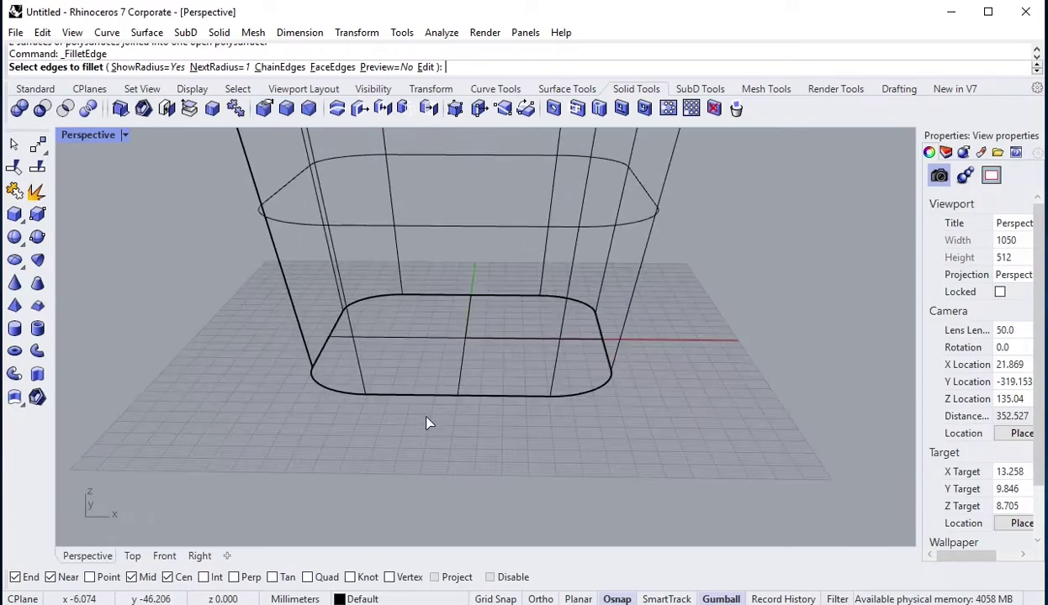
left_click(224, 67)
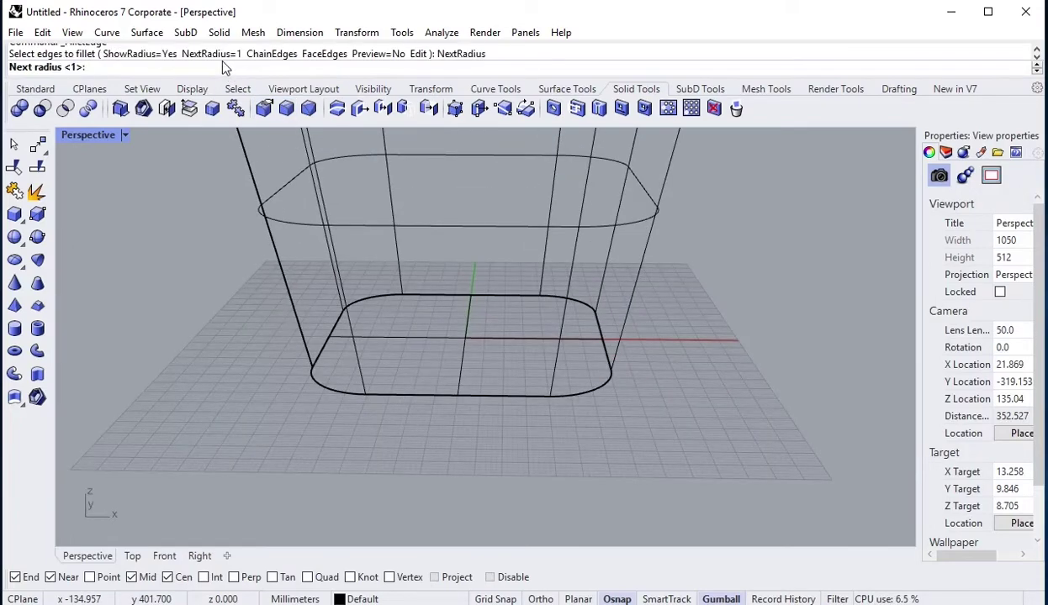
type("10")
key("Return")
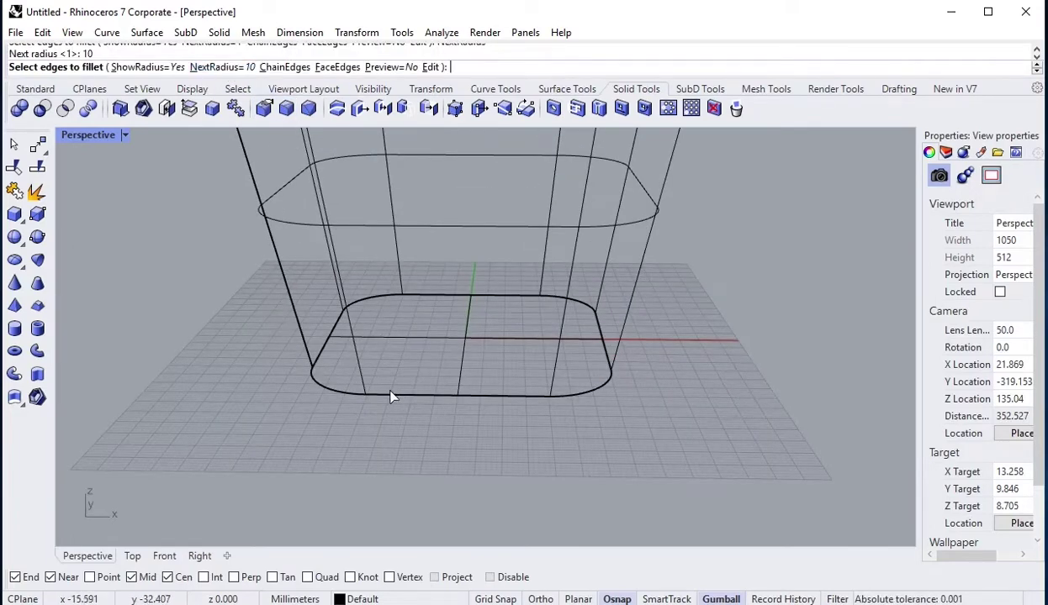
left_click(391, 395)
key("Return")
key("Return")
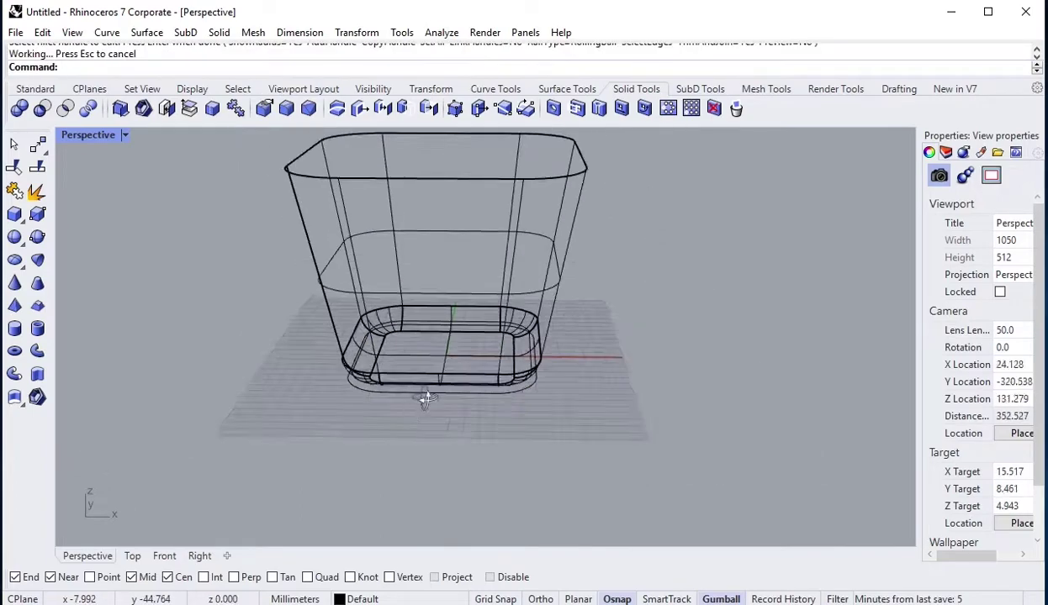
mouse_move(426, 399)
right_mouse_down()
mouse_move(416, 357)
mouse_move(359, 492)
mouse_move(473, 363)
mouse_move(525, 430)
mouse_move(508, 470)
mouse_move(470, 386)
mouse_move(332, 413)
mouse_move(481, 412)
mouse_move(404, 454)
right_mouse_up()
left_click(132, 556)
- Draw a vertical line extending both ways from the origin across the basket
right_click_drag(544, 311, 468, 299)
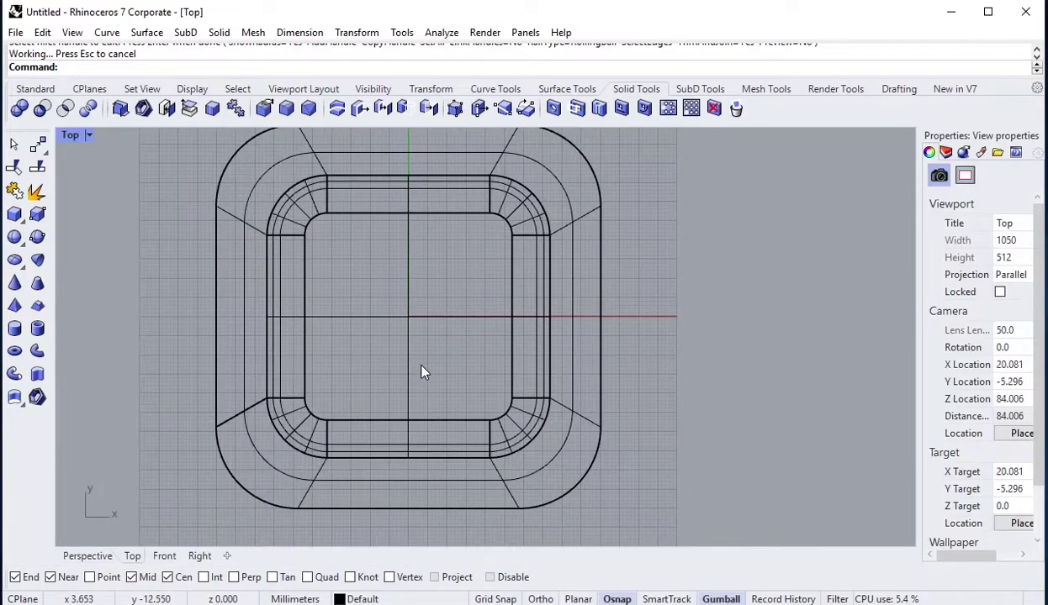
left_click(422, 369)
key("Escape")
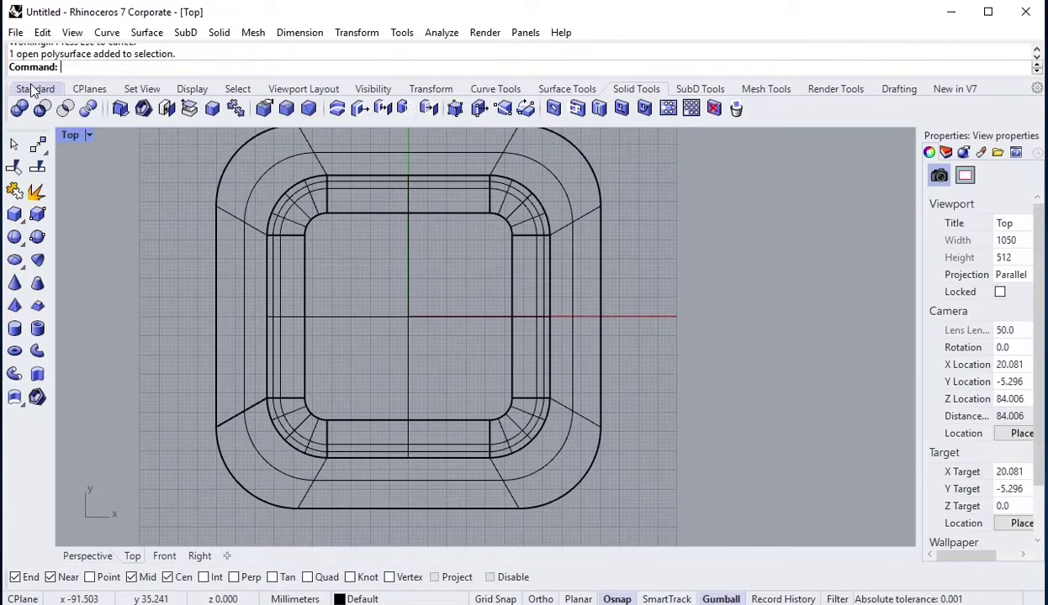
left_click(32, 91)
left_click(14, 190)
left_click(14, 168)
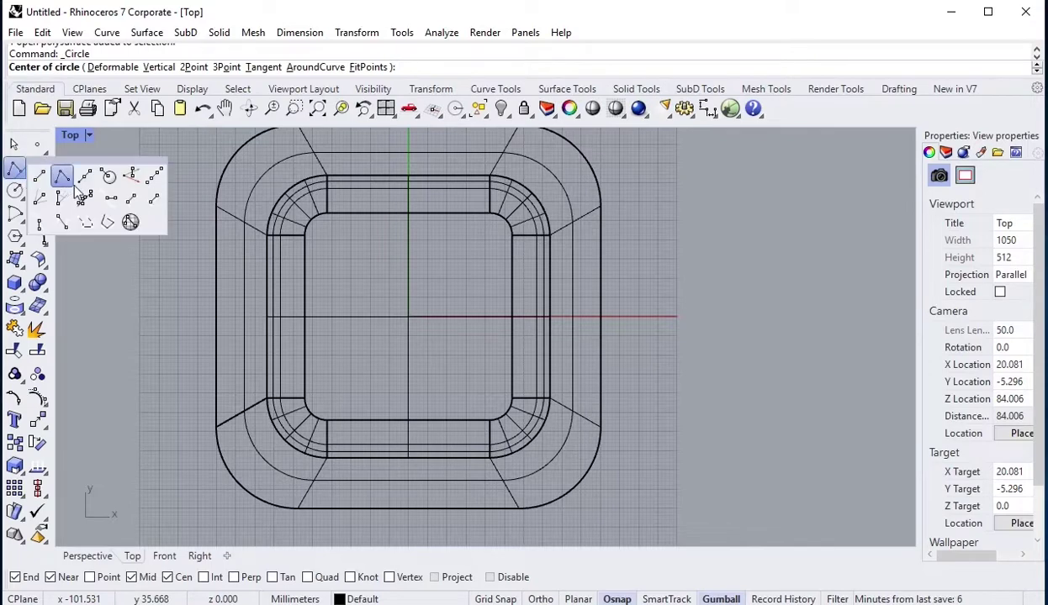
left_click(47, 169)
type("0")
key("Return")
scroll(405, 311, "down", 2)
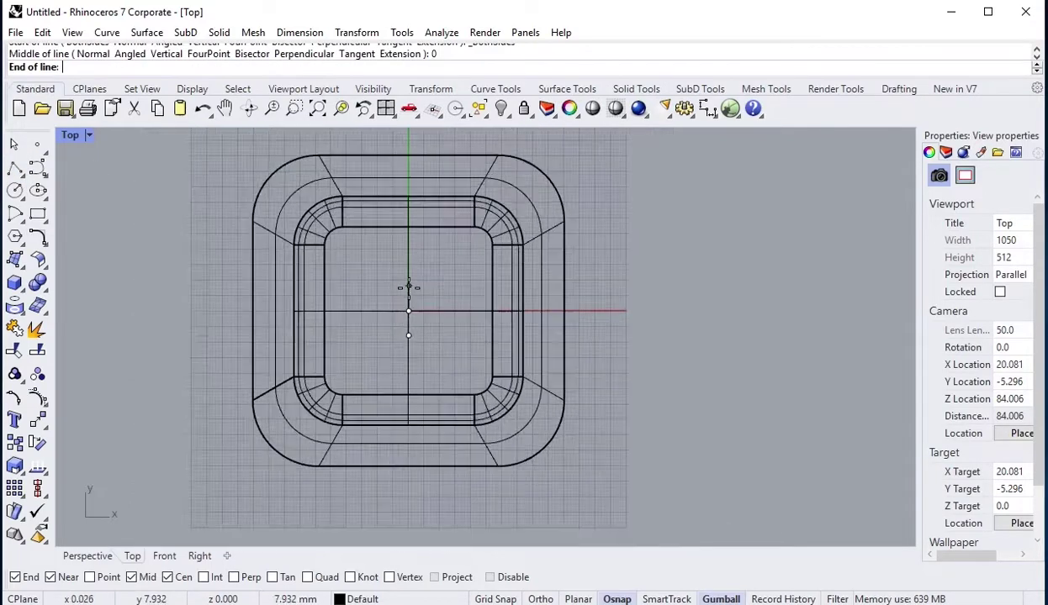
scroll(409, 252, "down", 4)
key("F8")
left_click(408, 194, "shift")
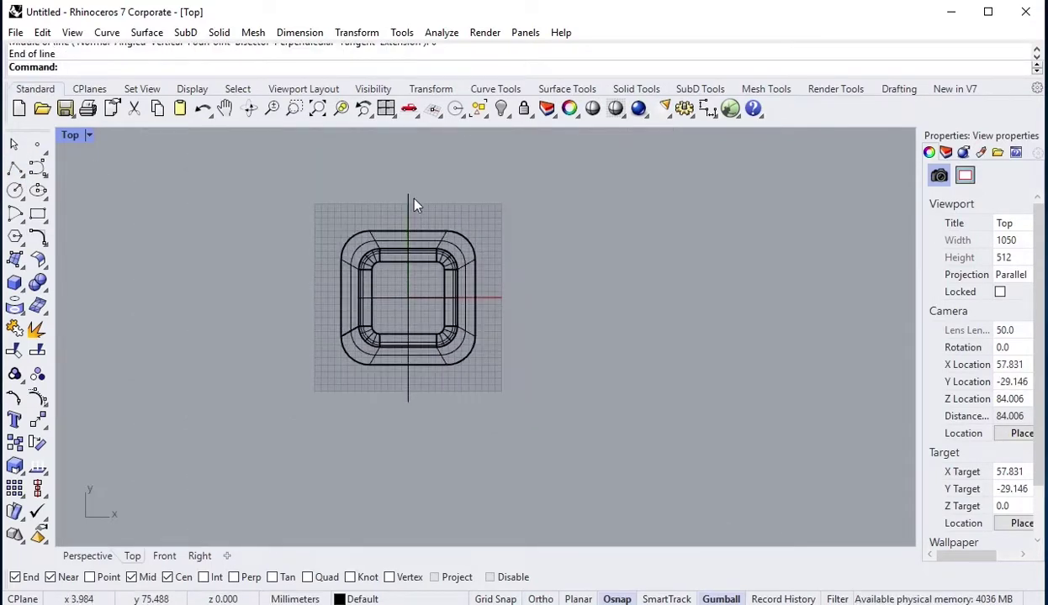
- Rotate a copy of the line 90° to form a horizontal crossing line
left_click(408, 212)
left_click(370, 348)
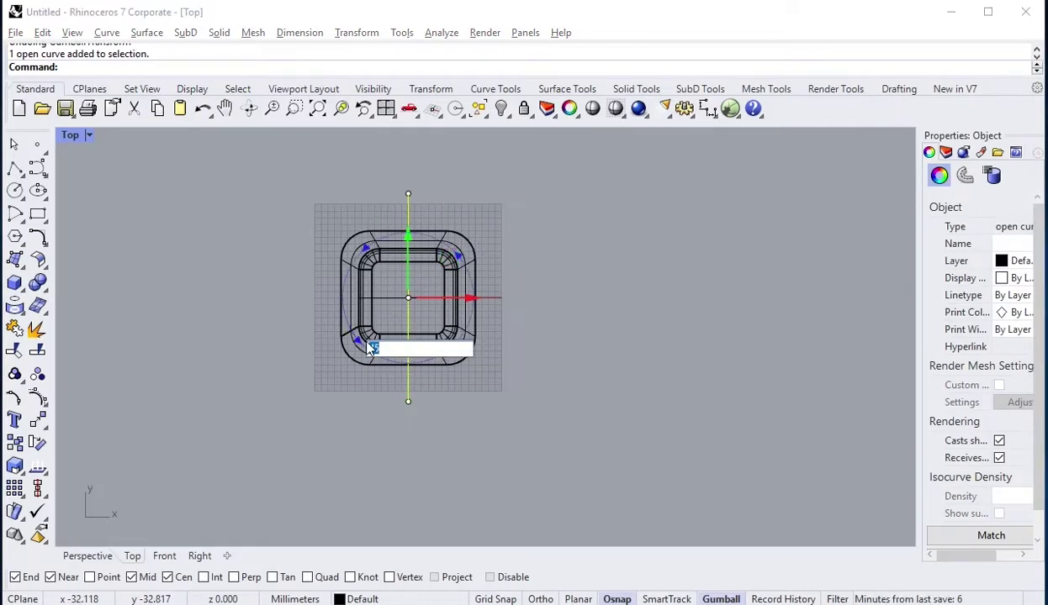
key("Return")
left_click(477, 388)
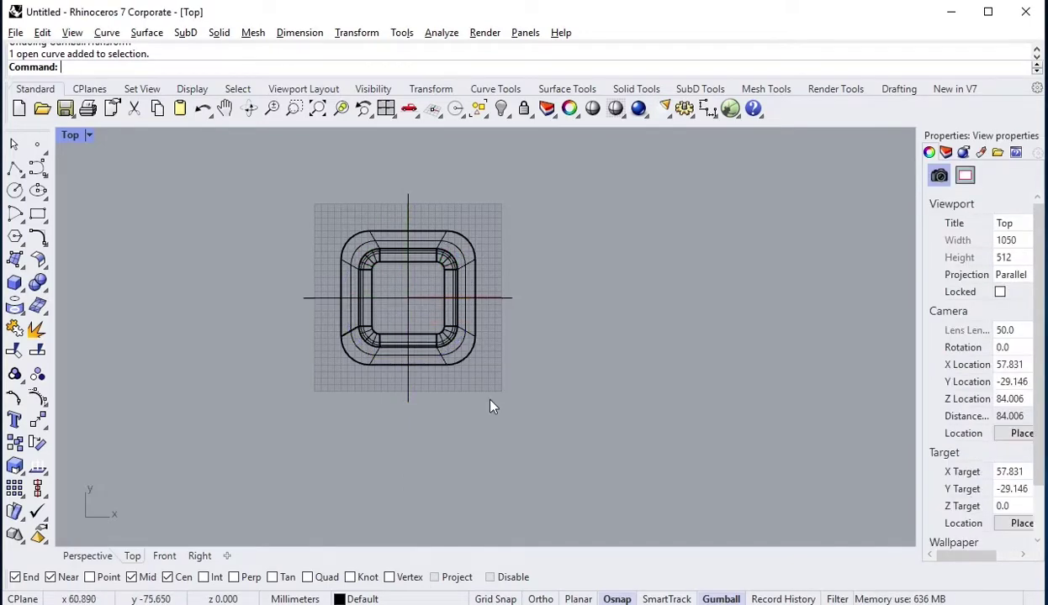
- Rotate both crossed lines 45° into diagonals
scroll(416, 299, "up", 3)
left_click_drag(399, 322, 332, 353)
left_click(459, 345, "ctrl")
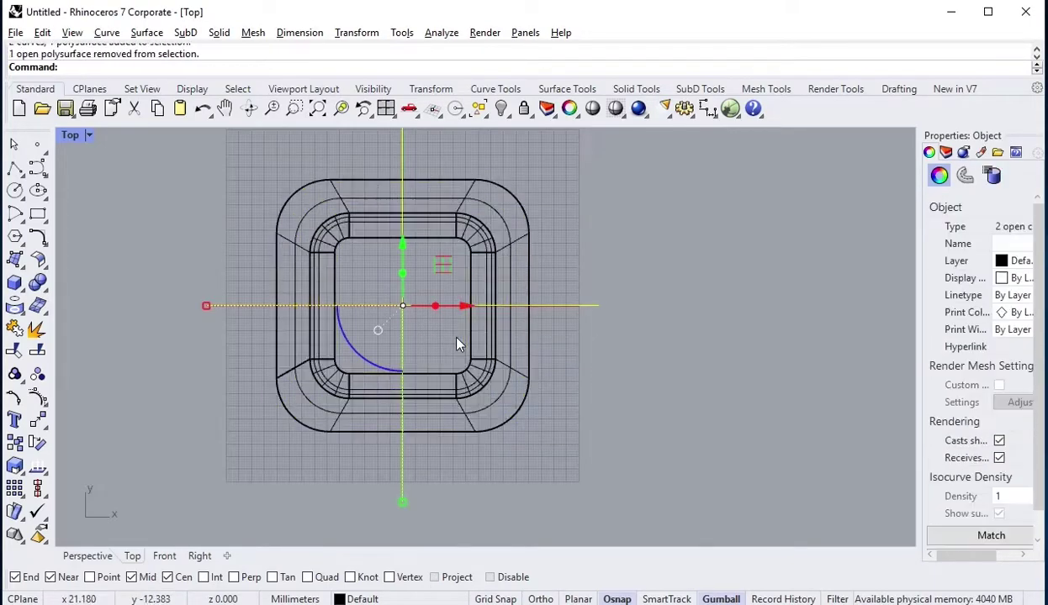
left_click(380, 362)
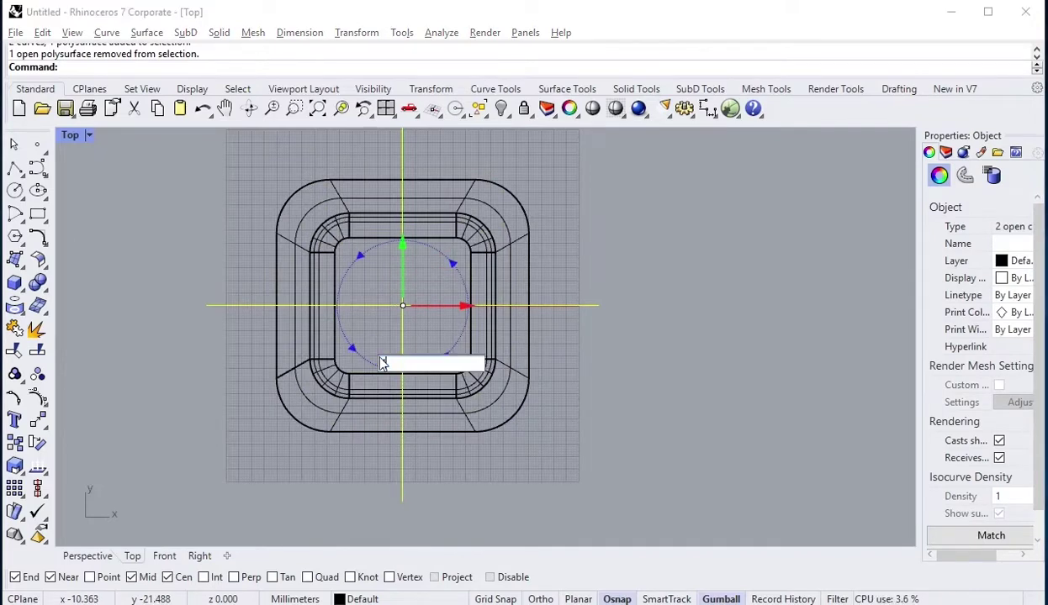
type("45")
key("Return")
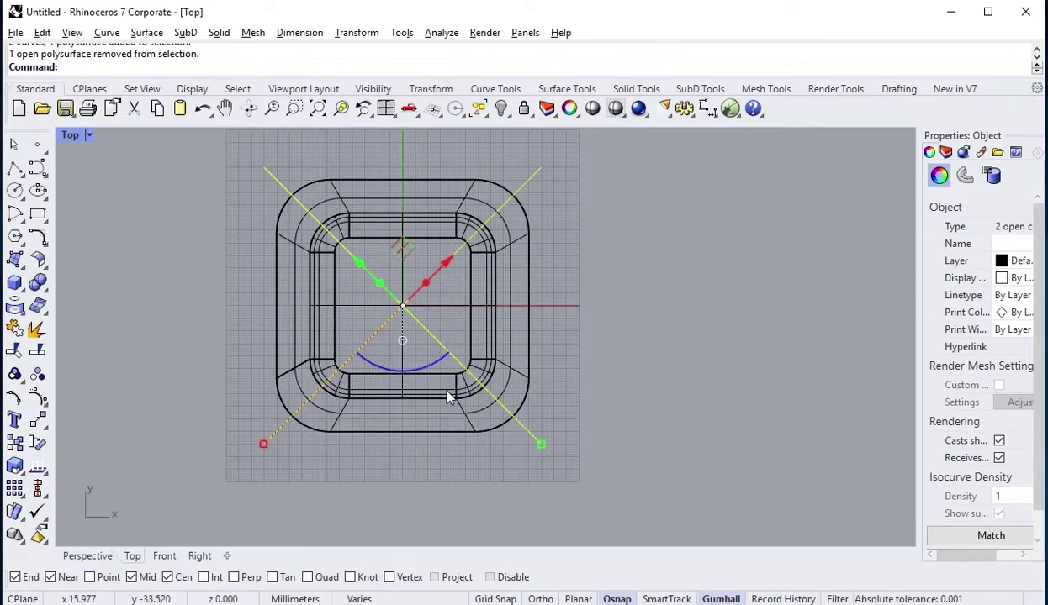
left_click(590, 326)
- Split the basket using the two diagonal lines as cutters
left_click_drag(380, 406, 380, 406)
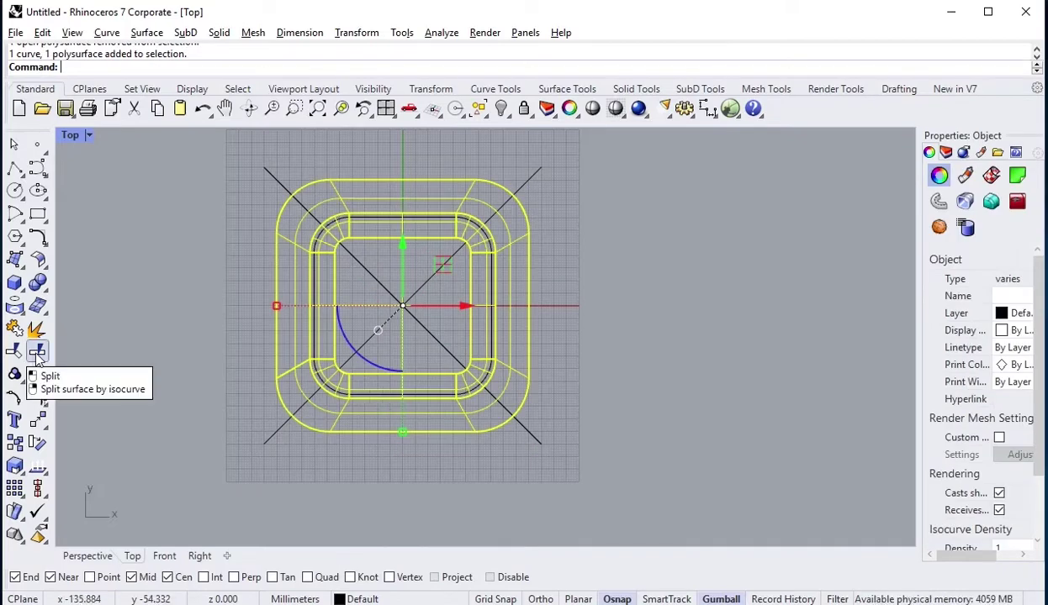
left_click(37, 351)
left_click(278, 180)
left_click(539, 167)
- Finish the four-way split and delete the right, top and left basket quarters
key("Return")
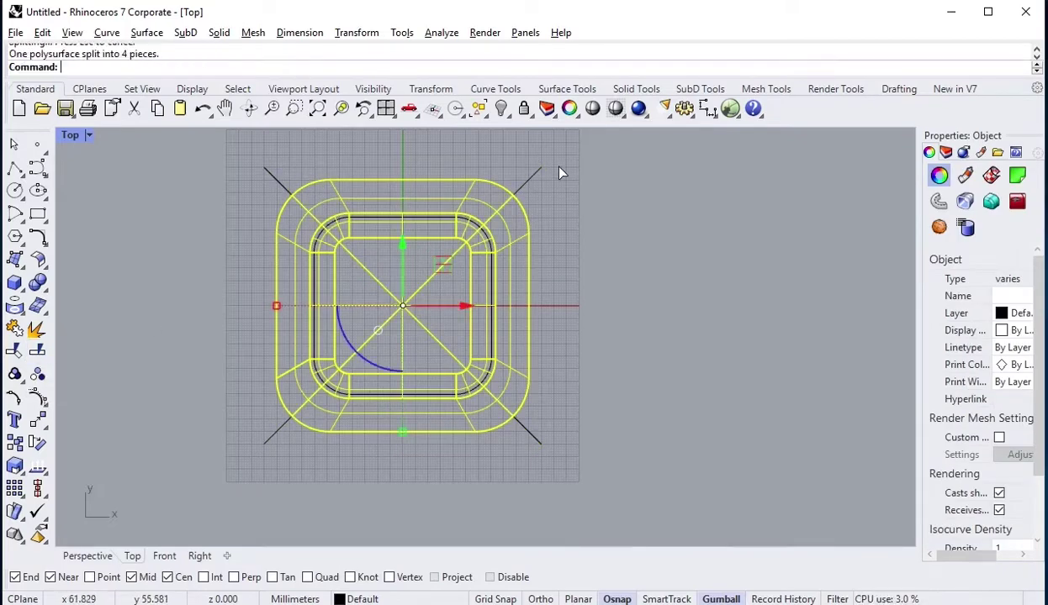
left_click(602, 273)
left_click(527, 291)
left_click(582, 340)
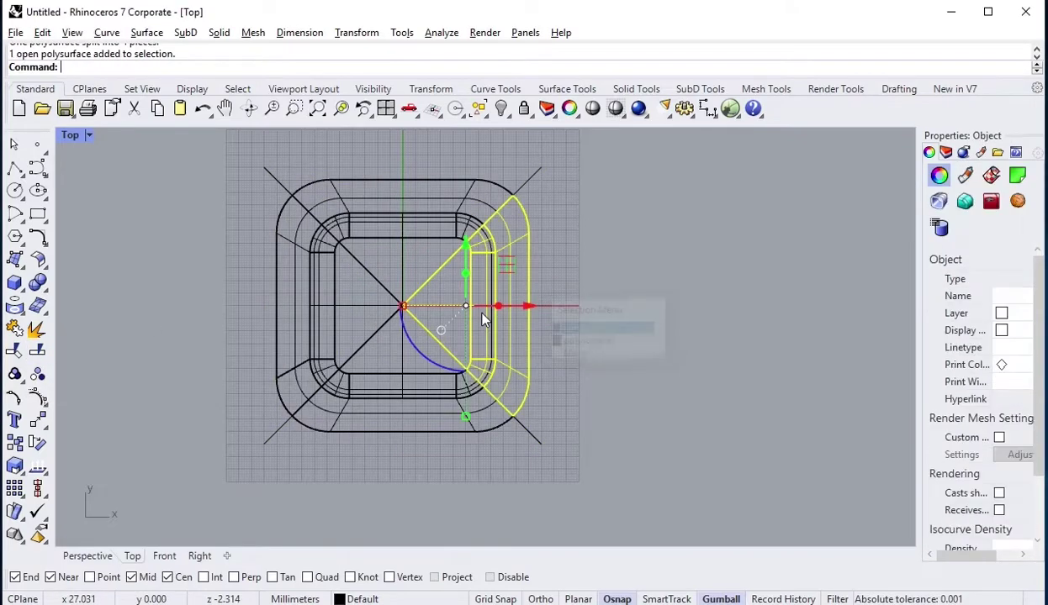
key("Delete")
left_click(418, 222)
left_click(461, 197)
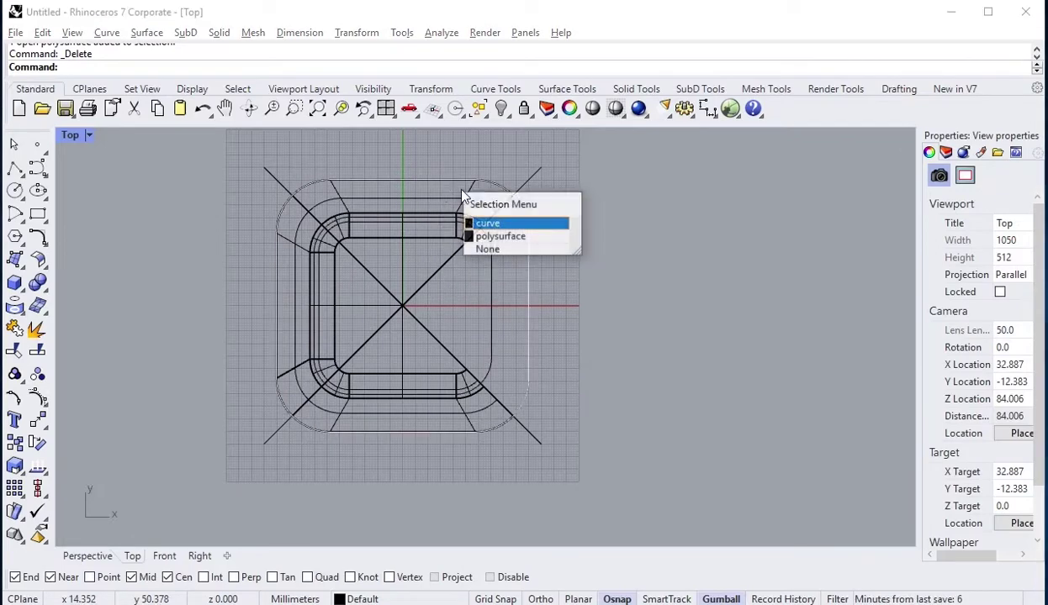
left_click(466, 210)
key("Delete")
left_click(318, 269)
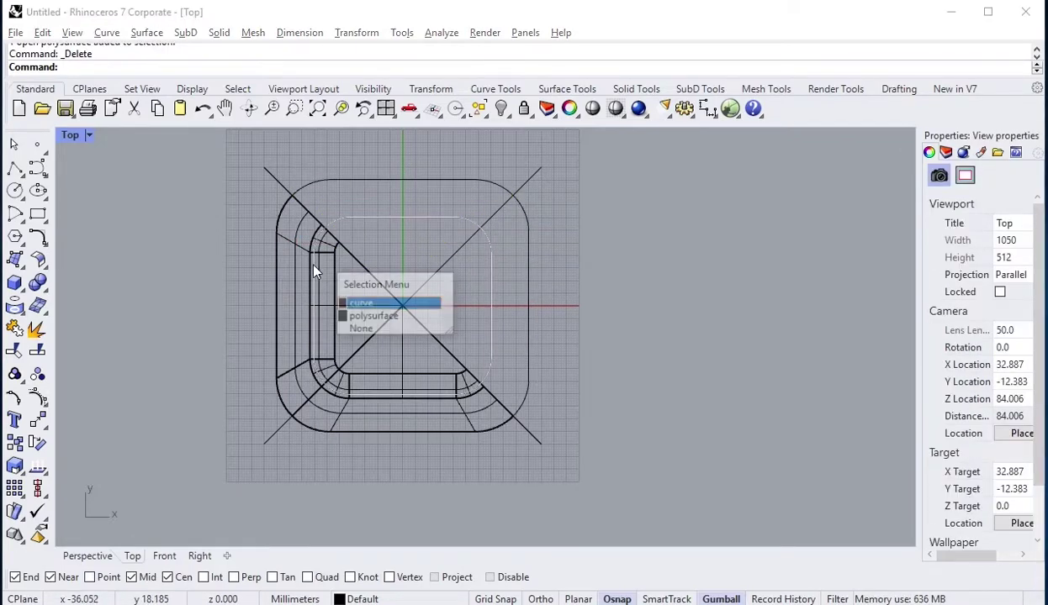
left_click(352, 300)
key("Delete")
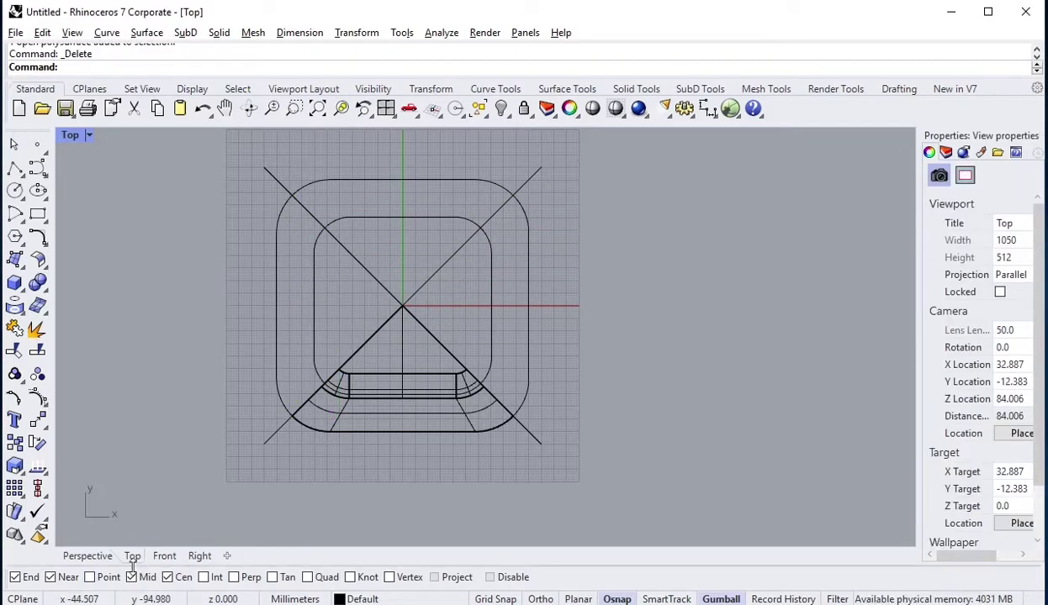
- Frame the remaining front quarter wall in the Front view
left_click(164, 556)
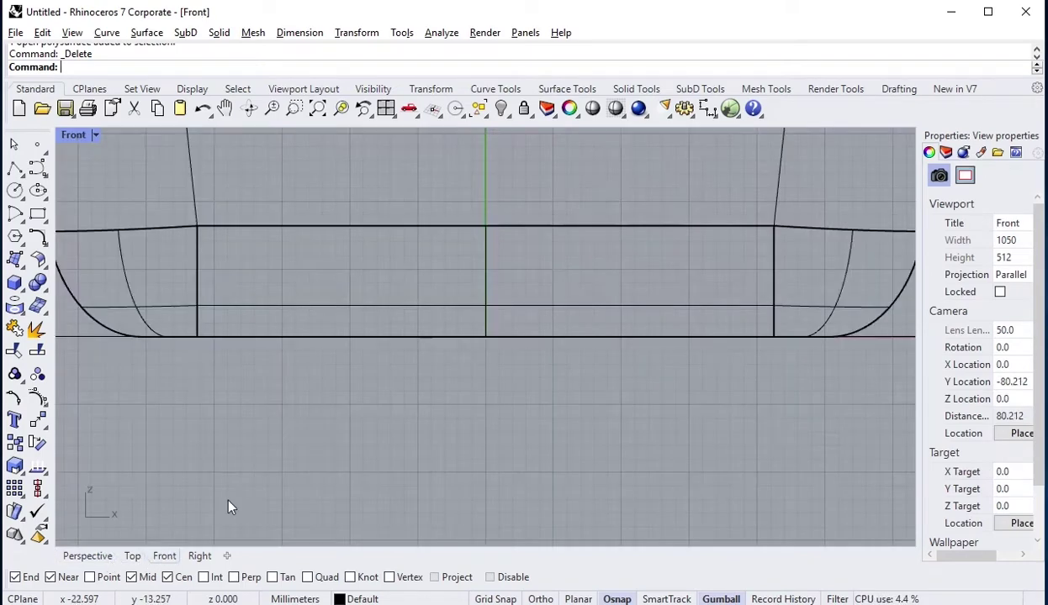
scroll(362, 475, "down", 3)
scroll(367, 476, "down", 3)
scroll(367, 477, "down", 1)
scroll(362, 287, "up", 3)
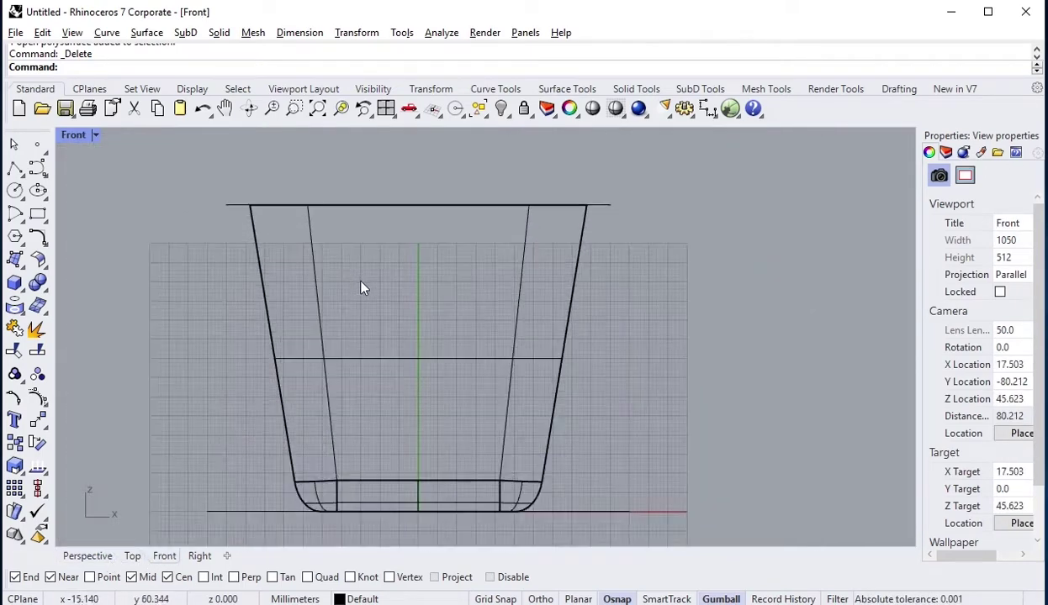
right_click_drag(372, 355, 388, 351)
mouse_move(368, 468)
right_mouse_down()
mouse_move(318, 395)
mouse_move(363, 364)
right_mouse_up()
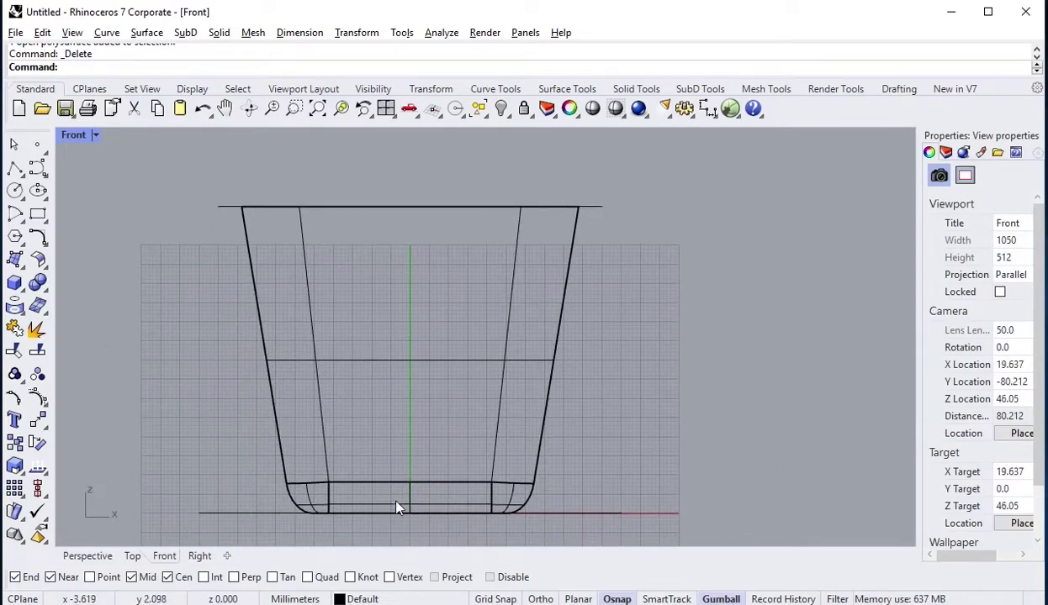
right_click_drag(398, 509, 322, 444)
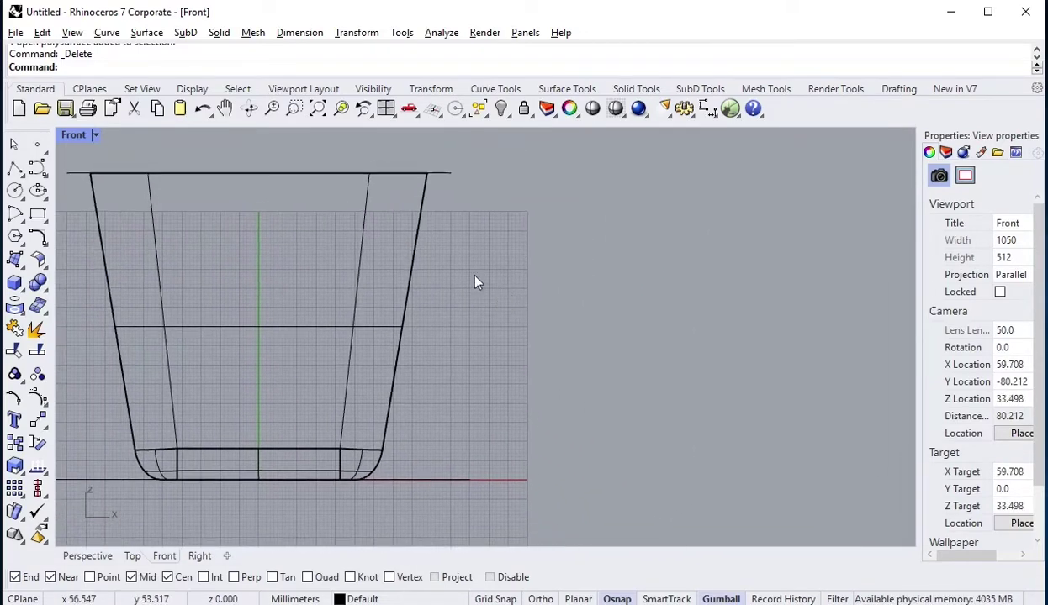
- Draw two overlapping circles beside the basket wall, one upper and one below-left
right_click_drag(473, 282, 288, 228)
left_click(19, 196)
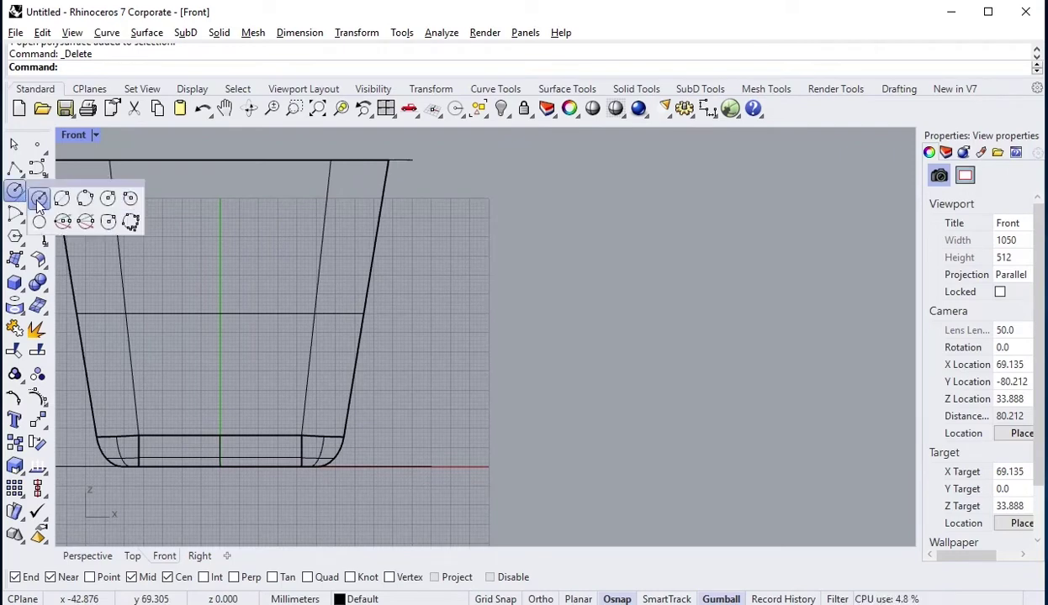
left_click(39, 201)
scroll(456, 250, "up", 2)
scroll(439, 253, "up", 2)
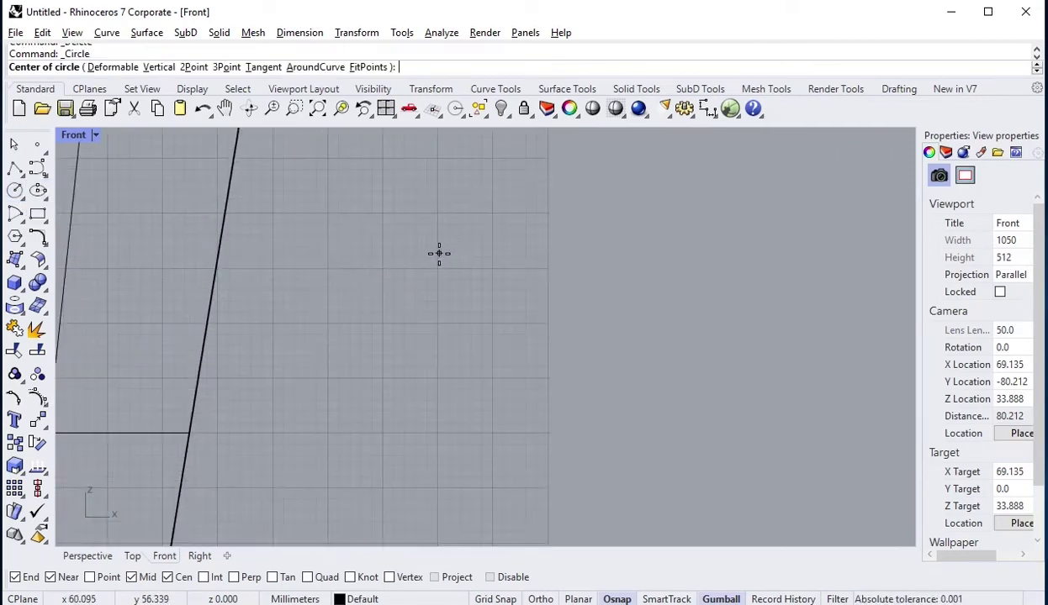
left_click(438, 253)
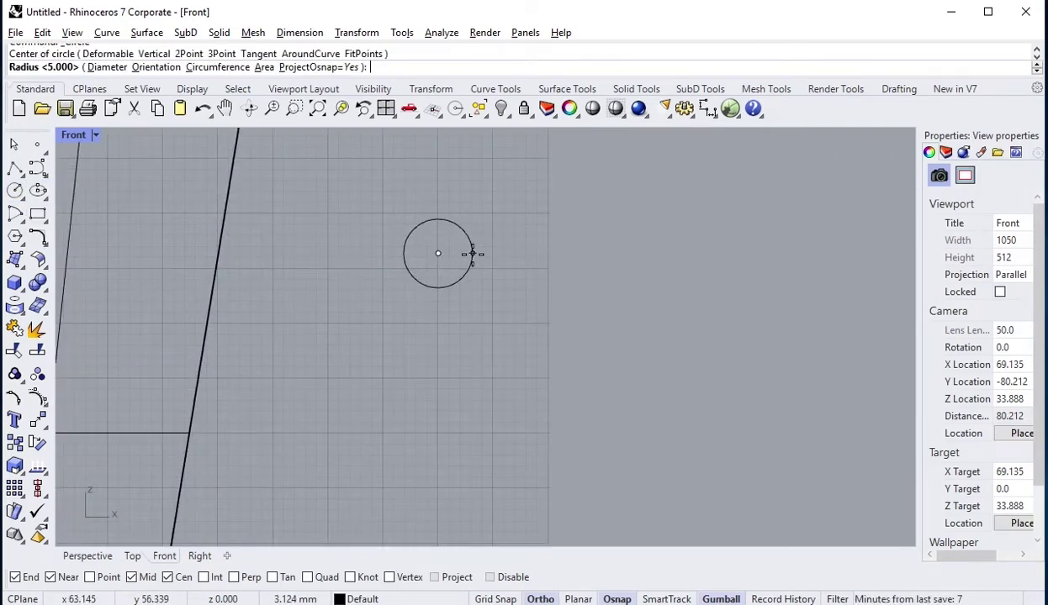
left_click(472, 252)
key("Return")
left_click(407, 306)
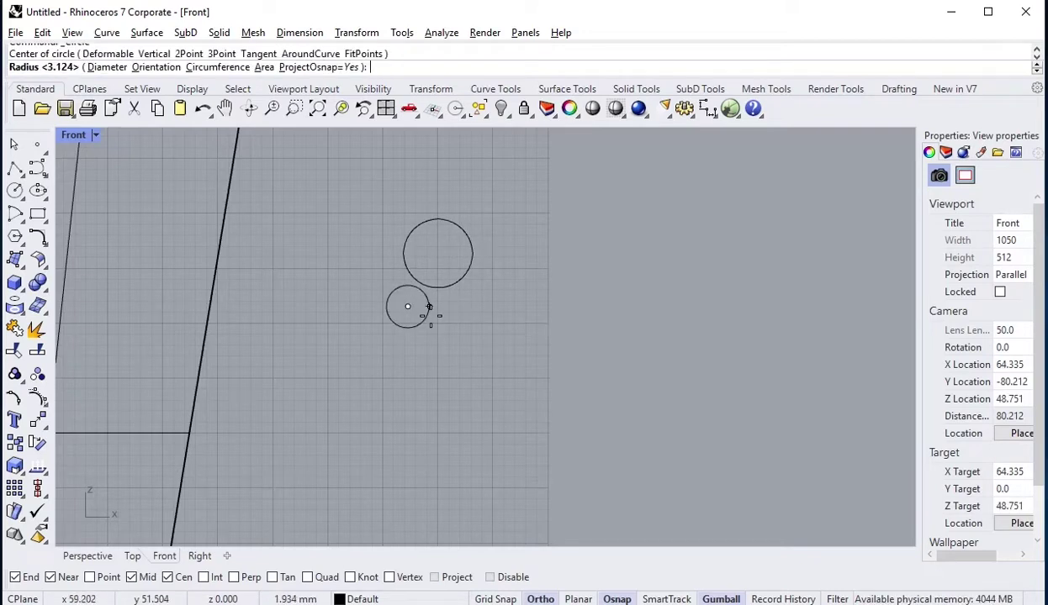
left_click(443, 306)
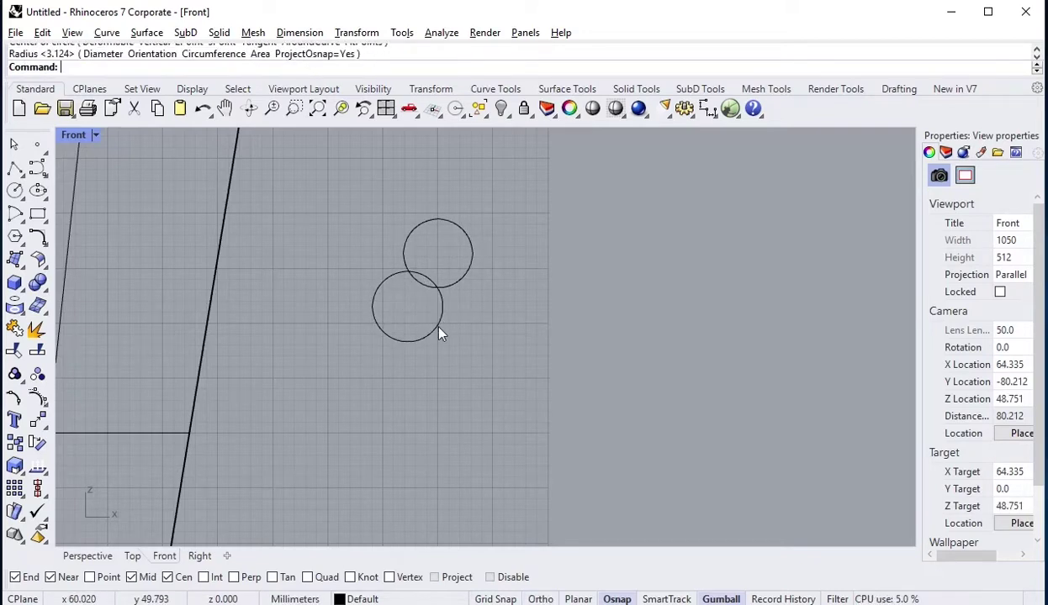
- Mirror a copy of the lower circle about the top circle's vertical axis
left_click(374, 294)
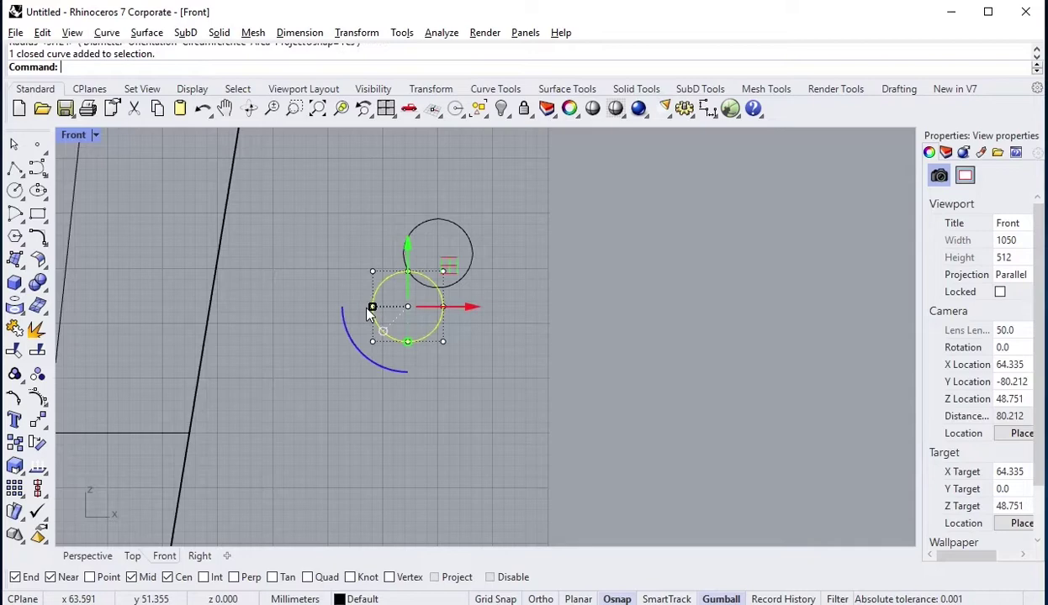
left_click(430, 88)
left_click(158, 110)
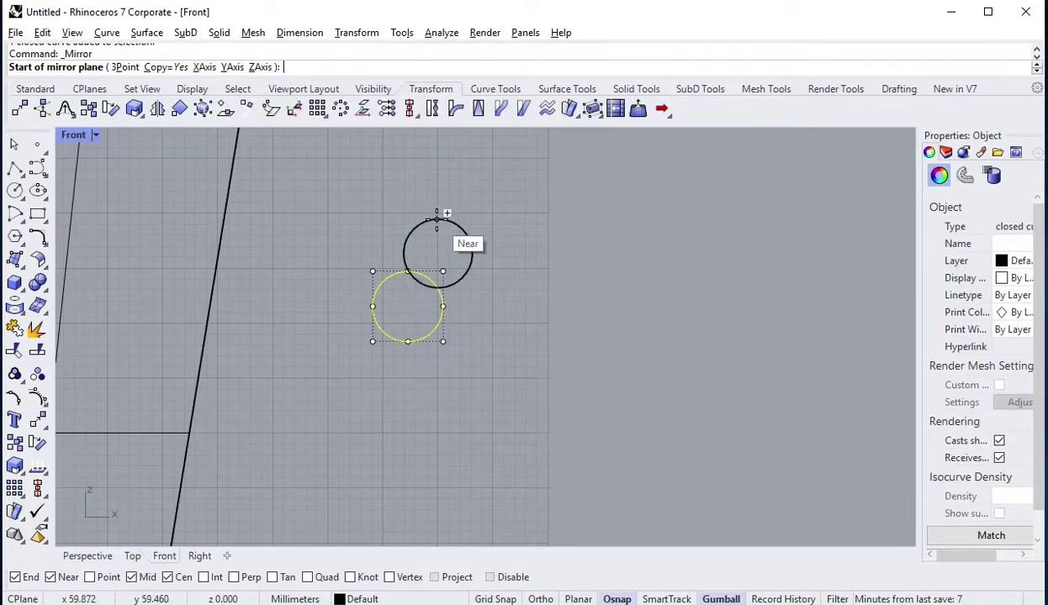
left_click(453, 253)
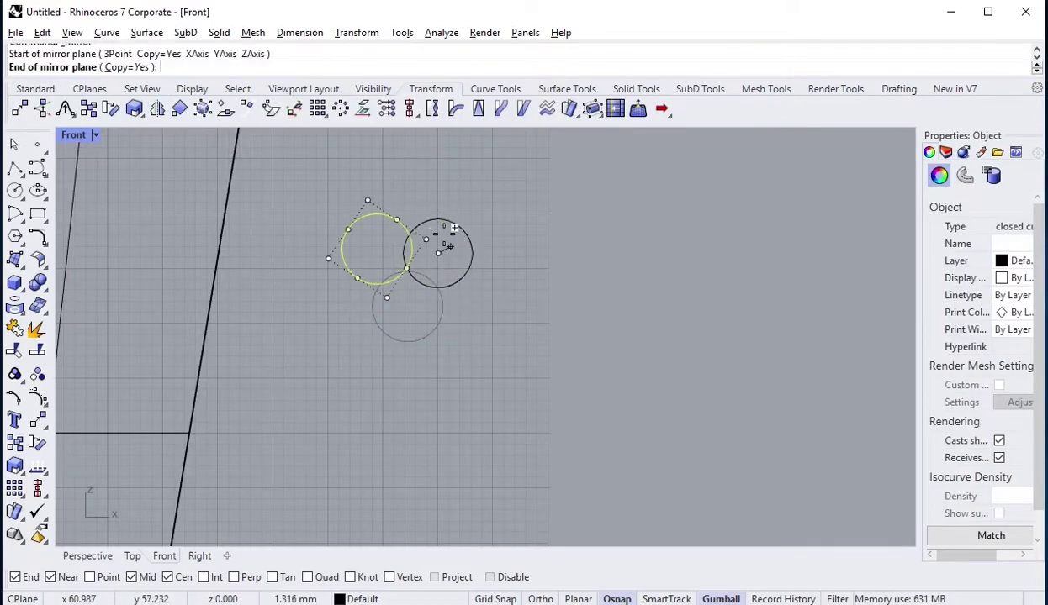
left_click(437, 192)
left_click(555, 335)
scroll(444, 289, "up", 5)
scroll(461, 312, "down", 3)
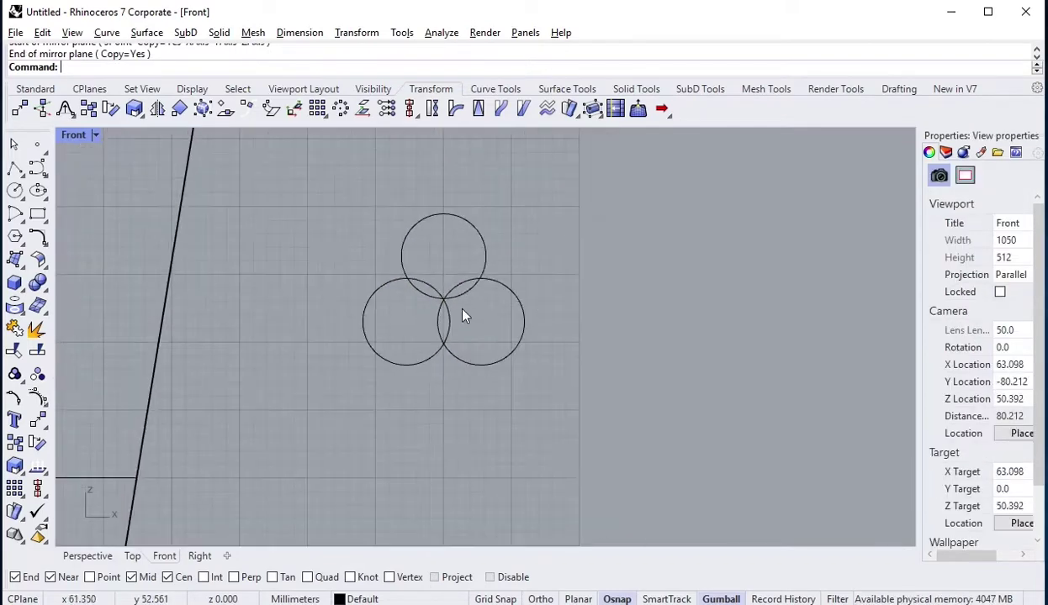
- Trim the three overlapping circles into a trefoil outline
left_click_drag(412, 284, 431, 292)
left_click(17, 350)
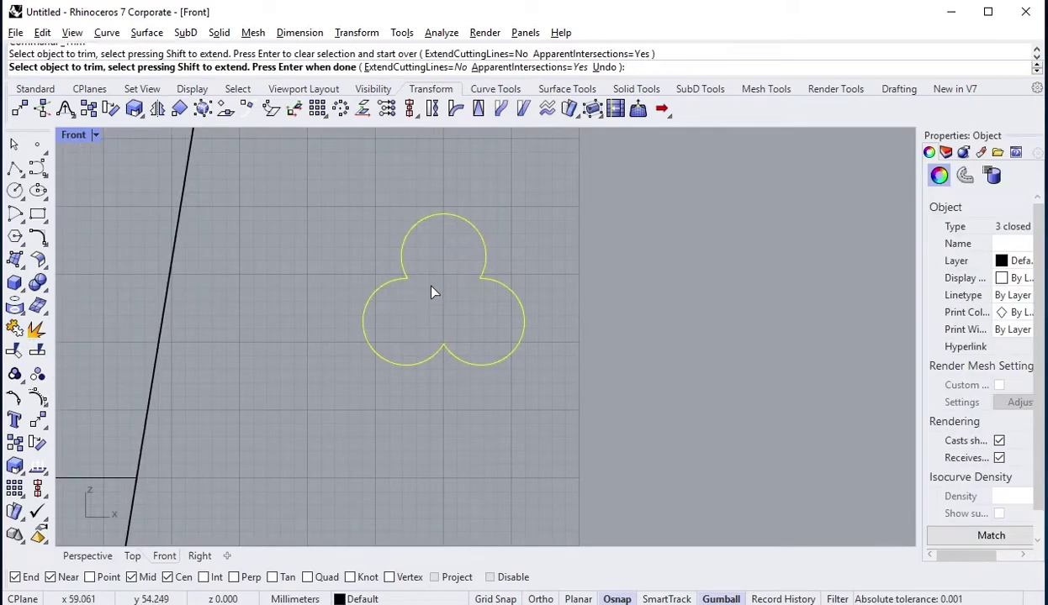
key("Return")
key("Delete")
scroll(426, 419, "up", 2)
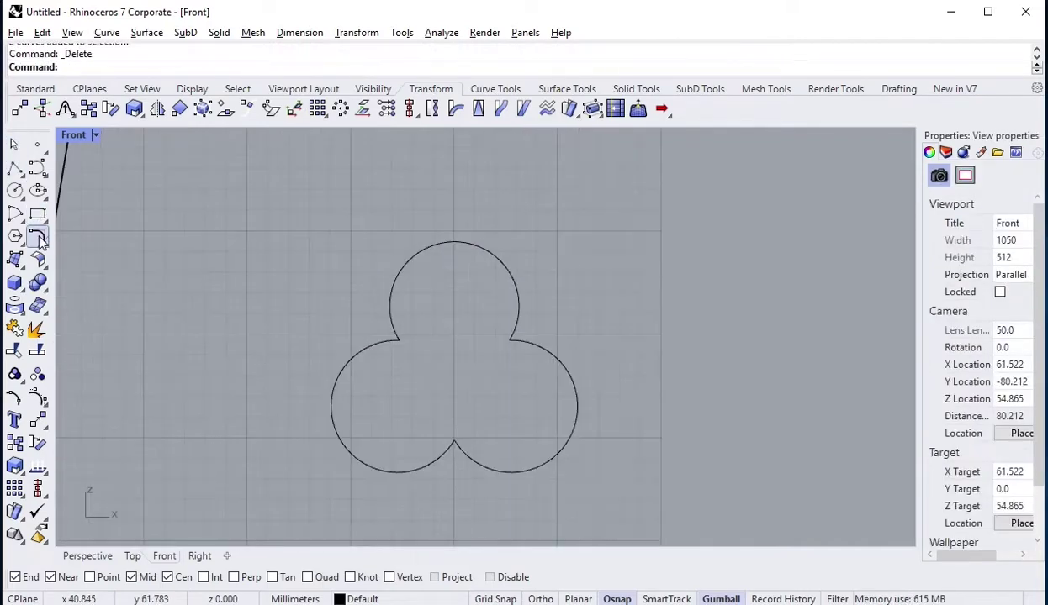
- Fillet the two upper lobe junctions with radius 3
left_click(37, 236)
left_click(154, 67)
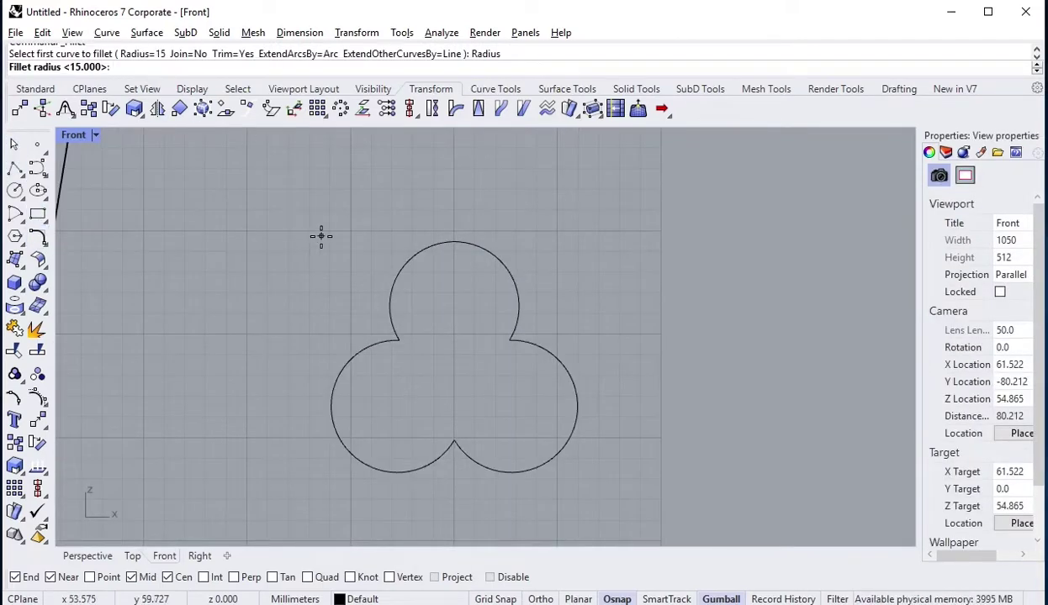
type("3")
key("Return")
left_click(378, 346)
left_click(391, 321)
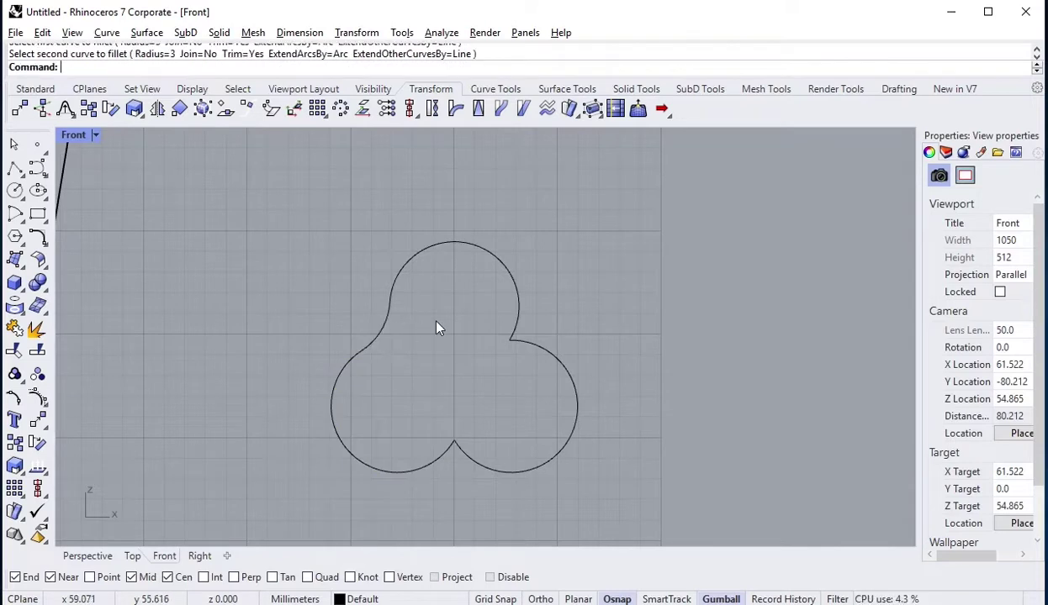
key("Return")
left_click(535, 346)
left_click(520, 329)
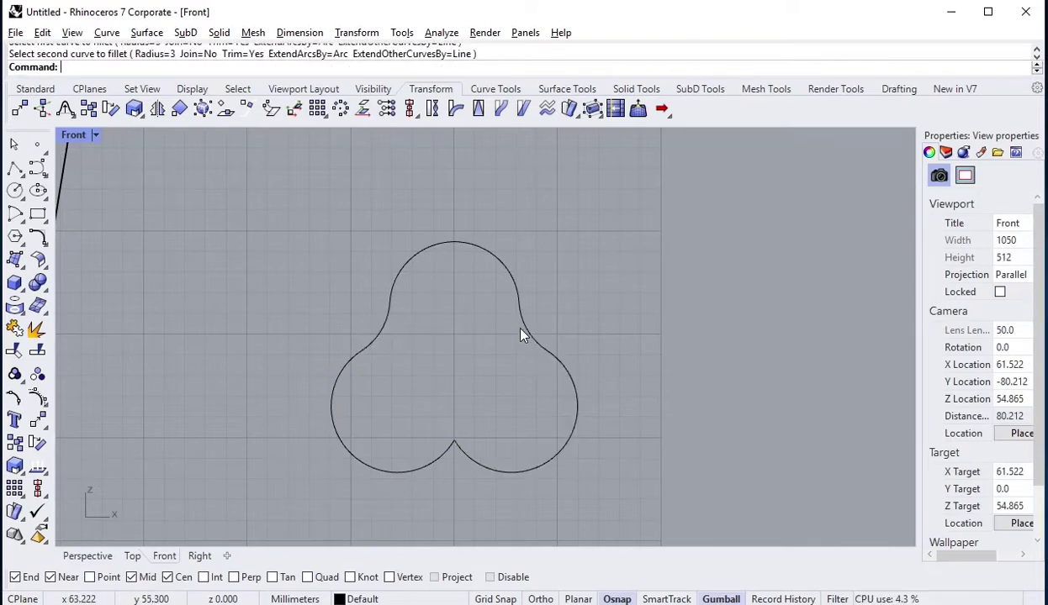
left_click(16, 146)
- Join the five lobe curves into one closed outline
right_click_drag(394, 304, 349, 317)
left_click_drag(520, 257, 281, 510)
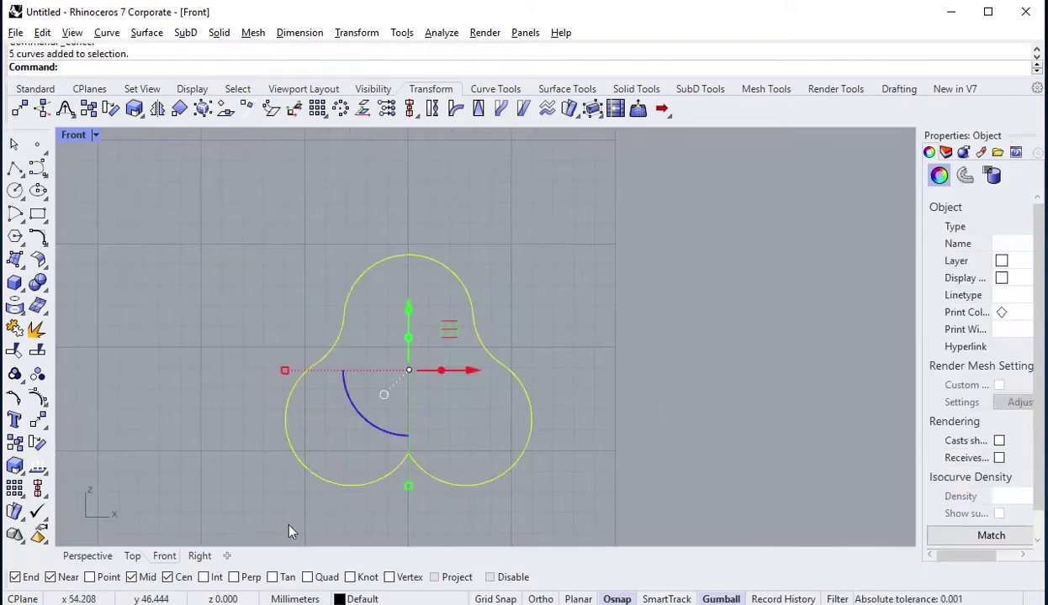
left_click(14, 333)
left_click(159, 349)
scroll(404, 324, "up", 3)
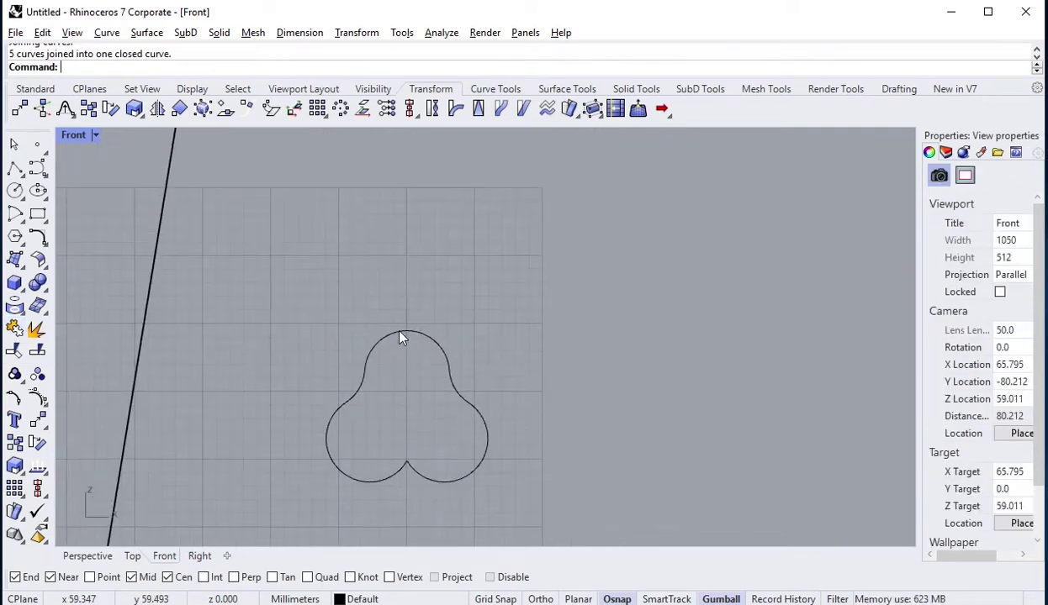
scroll(410, 328, "up", 2)
- Polar-array the outline 5 times over 360° around a grid-snapped centre above it
left_click(339, 108)
left_click(401, 335)
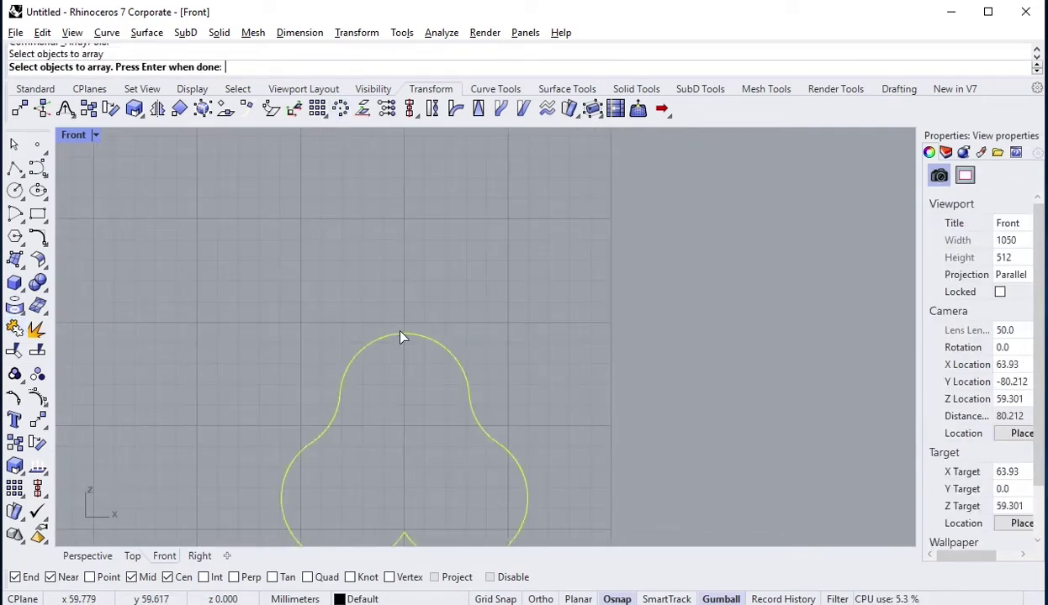
key("Return")
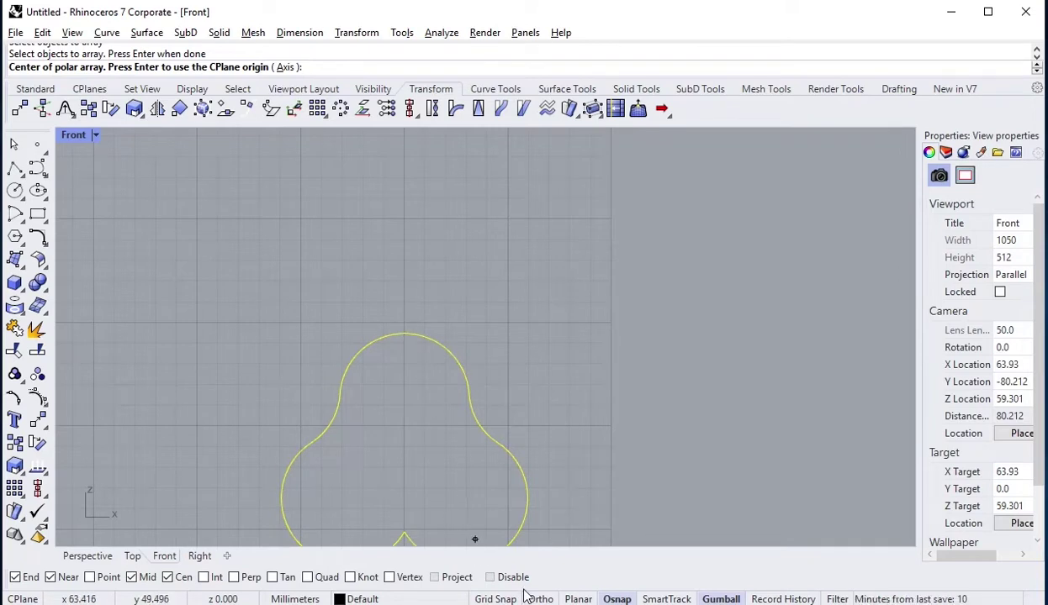
left_click(496, 599)
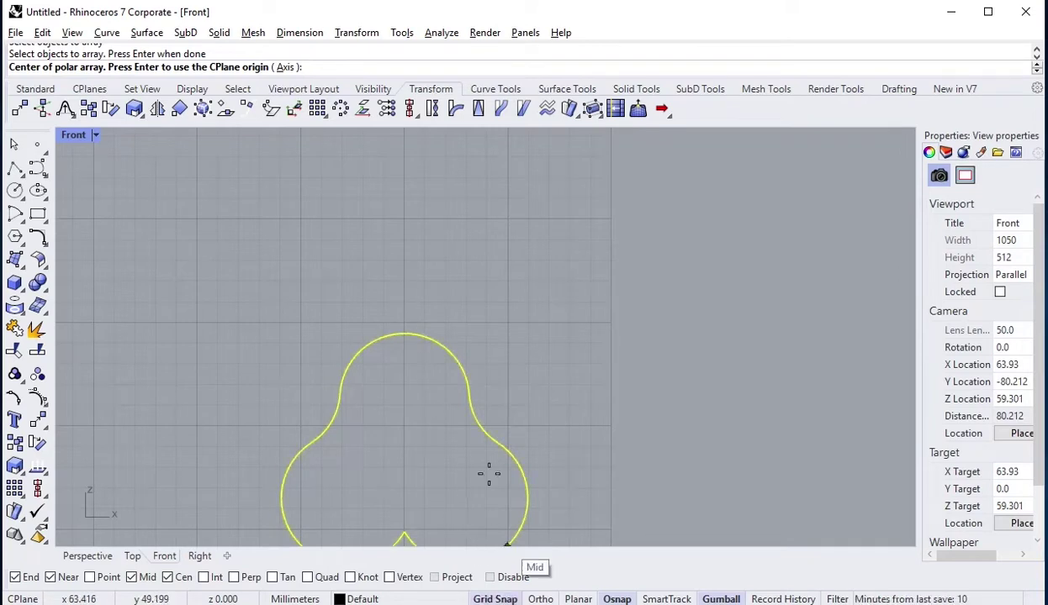
left_click(404, 284)
type("5")
key("Return")
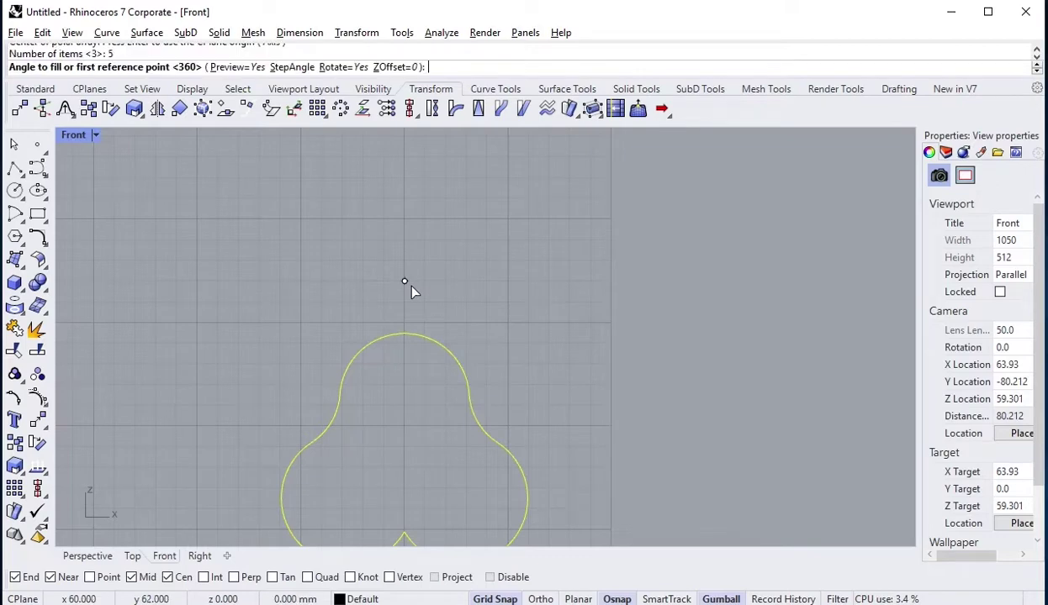
key("Return")
key("Return")
- Pan to show the five-piece flower and select all its curves
scroll(404, 290, "down", 3)
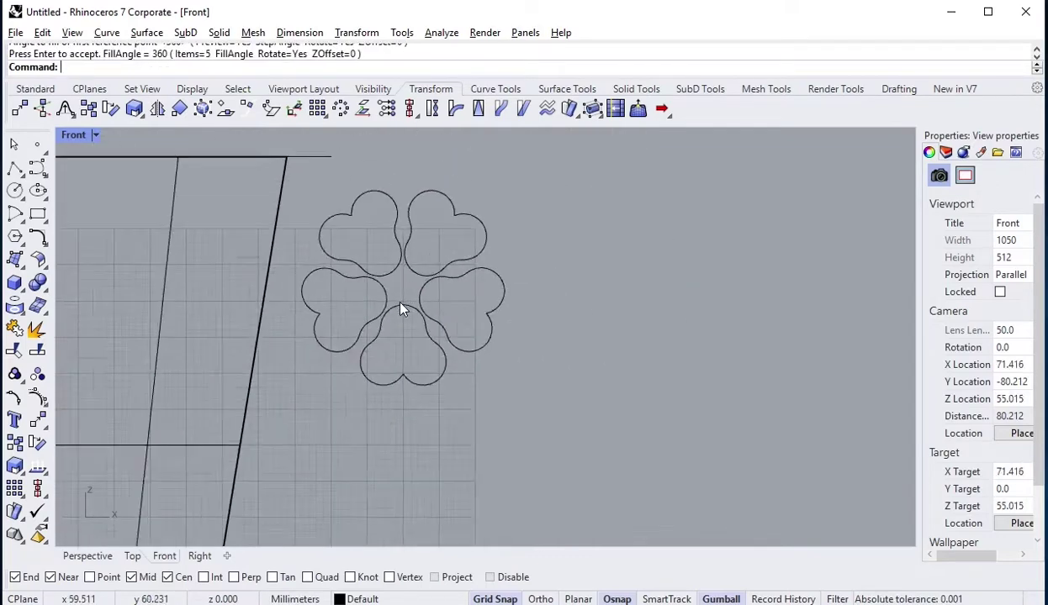
scroll(479, 323, "down", 2)
scroll(499, 320, "up", 2)
scroll(539, 367, "up", 3)
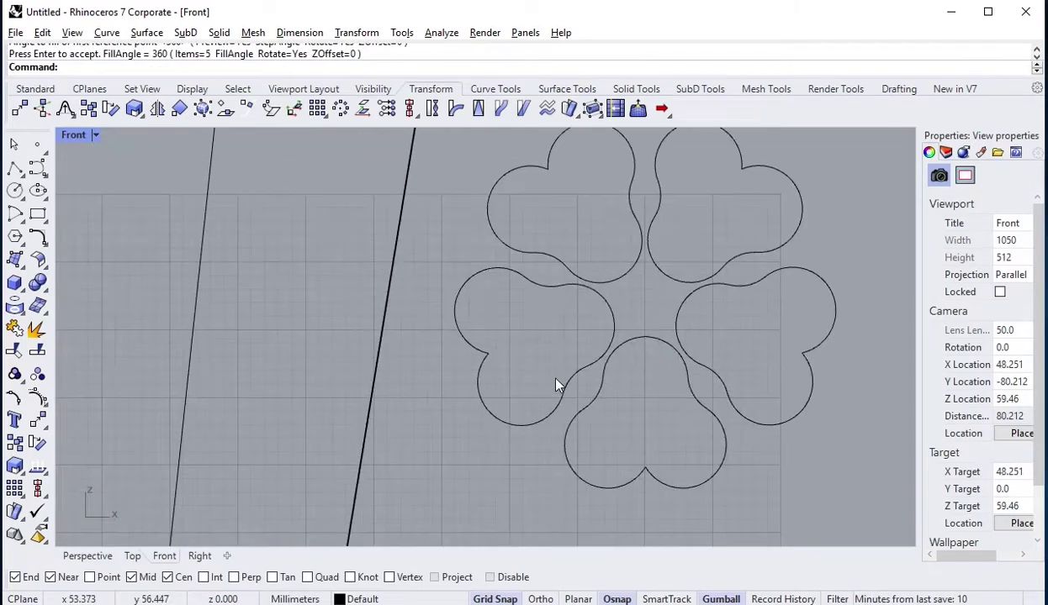
scroll(539, 367, "down", 4)
right_click_drag(539, 368, 524, 368)
left_click_drag(652, 398, 538, 290)
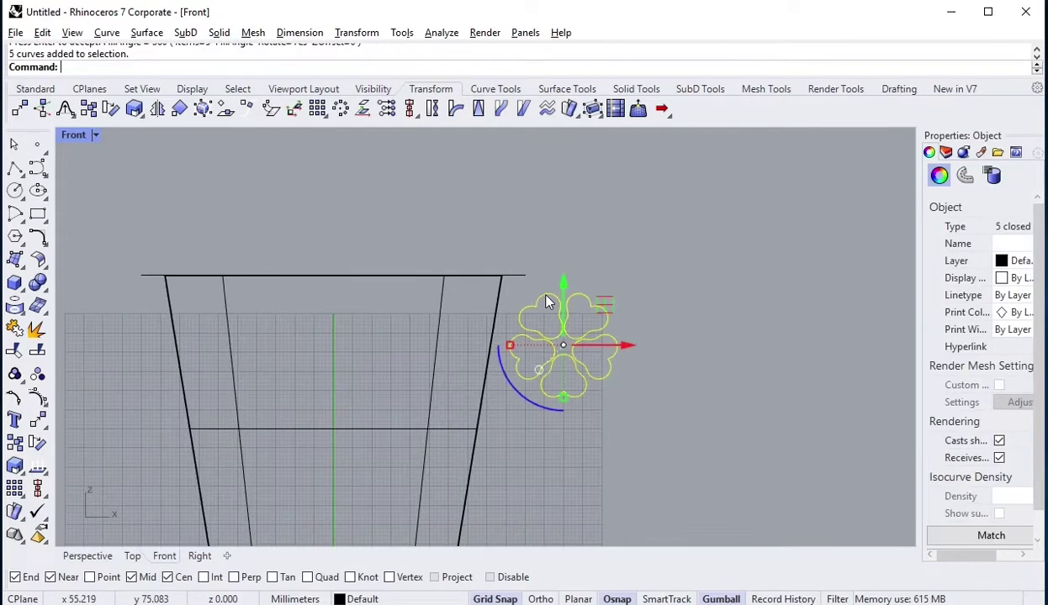
- Scale the flower down and move it left onto the basket front
left_click_drag(510, 344, 555, 350)
left_click_drag(622, 345, 312, 355)
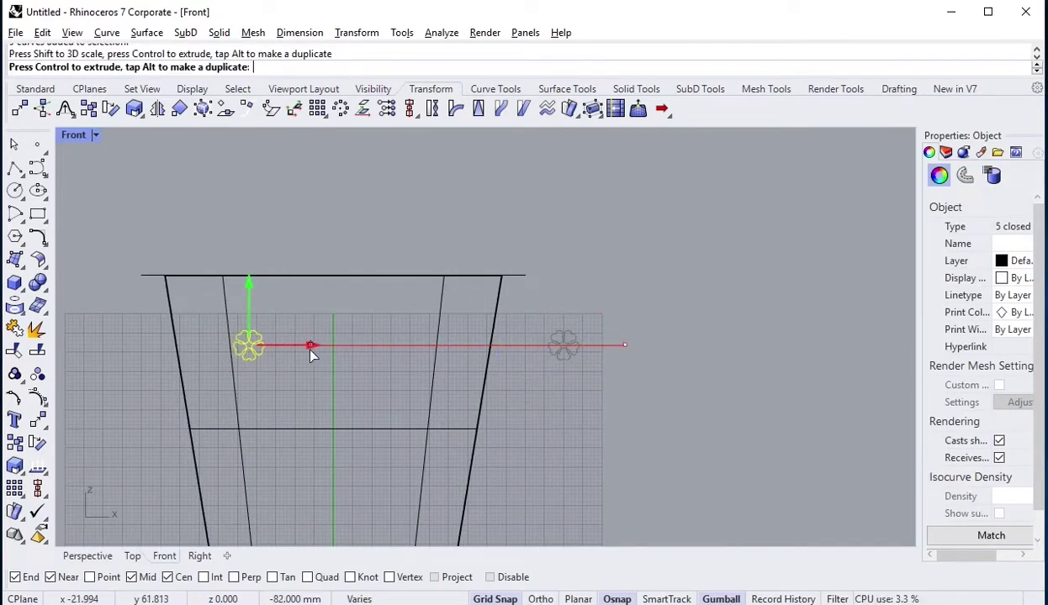
scroll(269, 358, "up", 3)
scroll(252, 357, "up", 2)
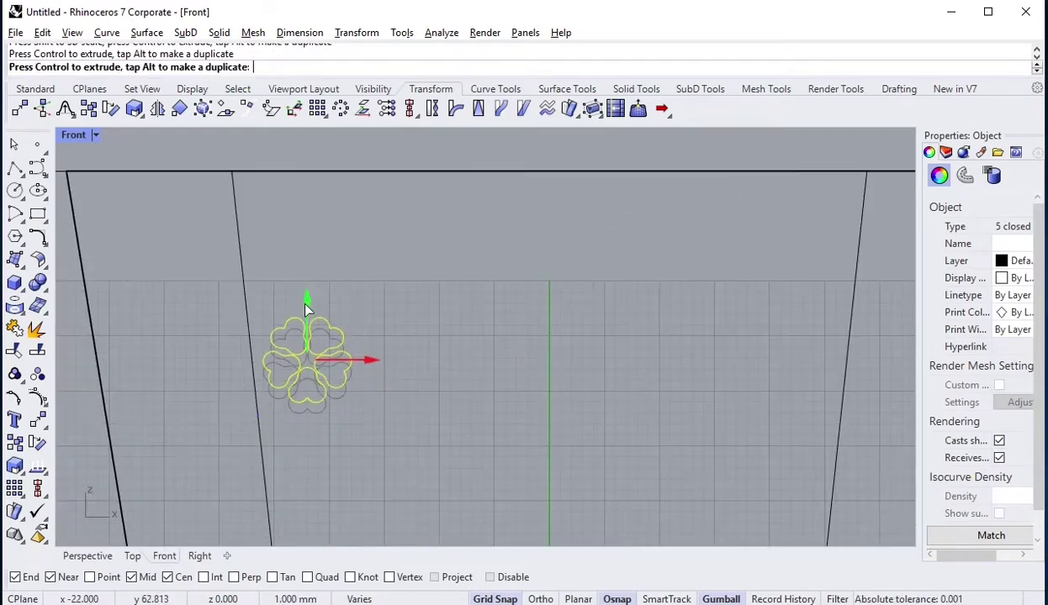
- Draw a horizontal line across the flower's top and a vertical line from its midpoint
key("F9")
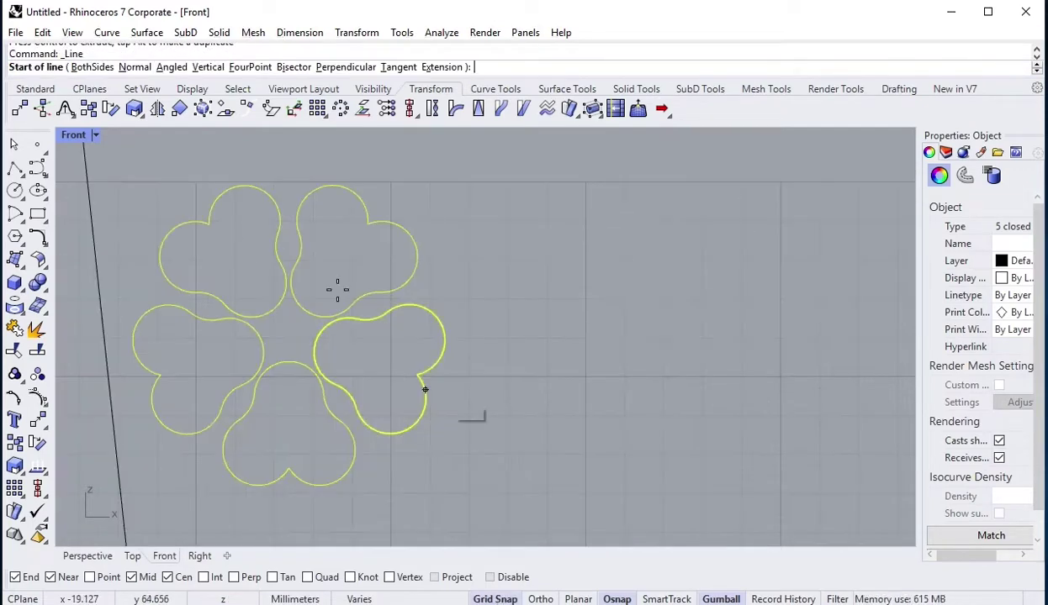
left_click(196, 181)
left_click(391, 182)
key("Return")
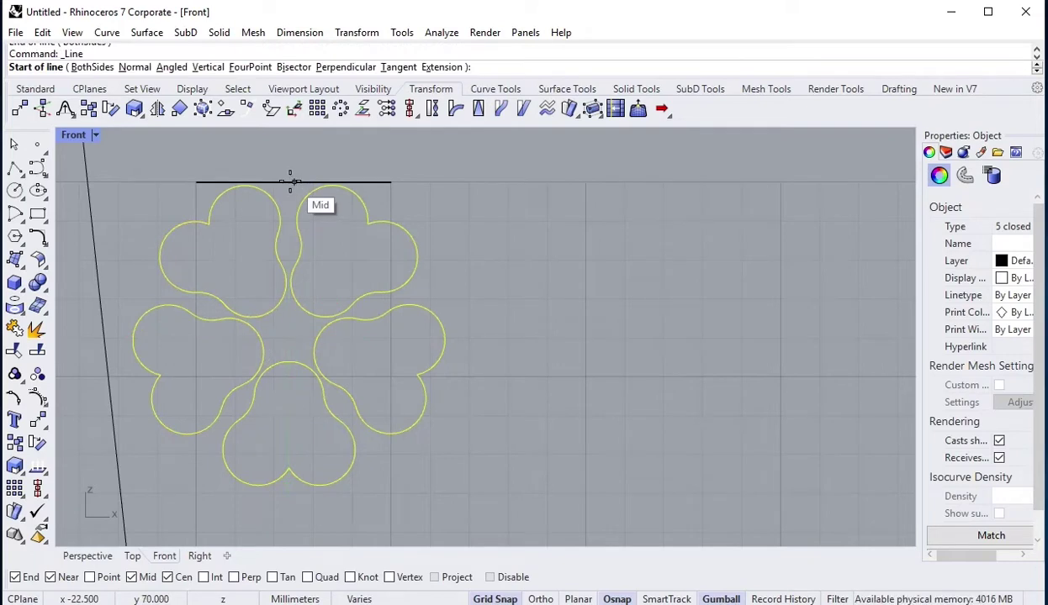
left_click(290, 182)
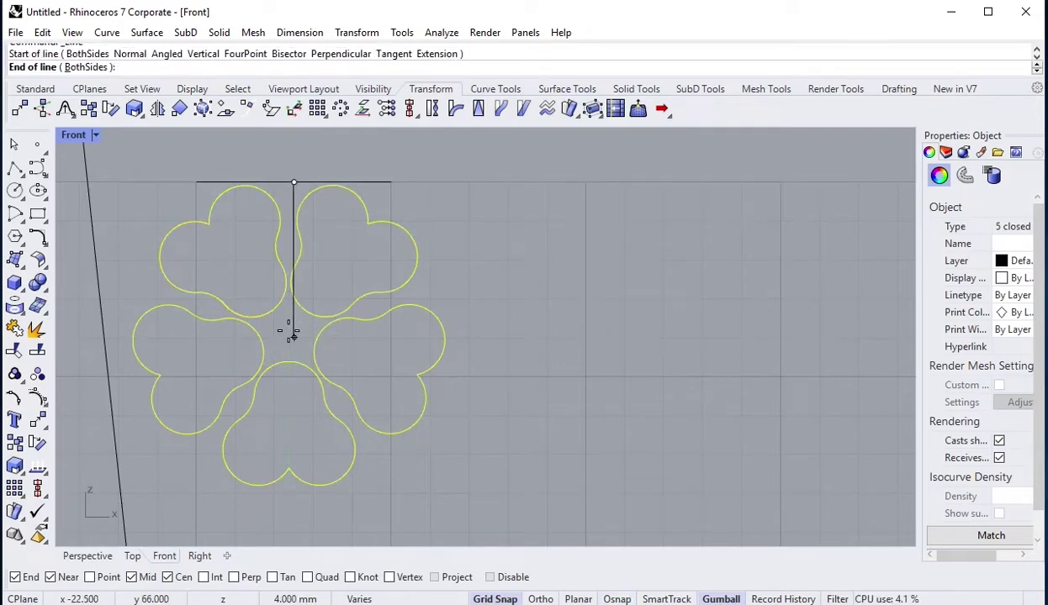
left_click(293, 336)
left_click(447, 407)
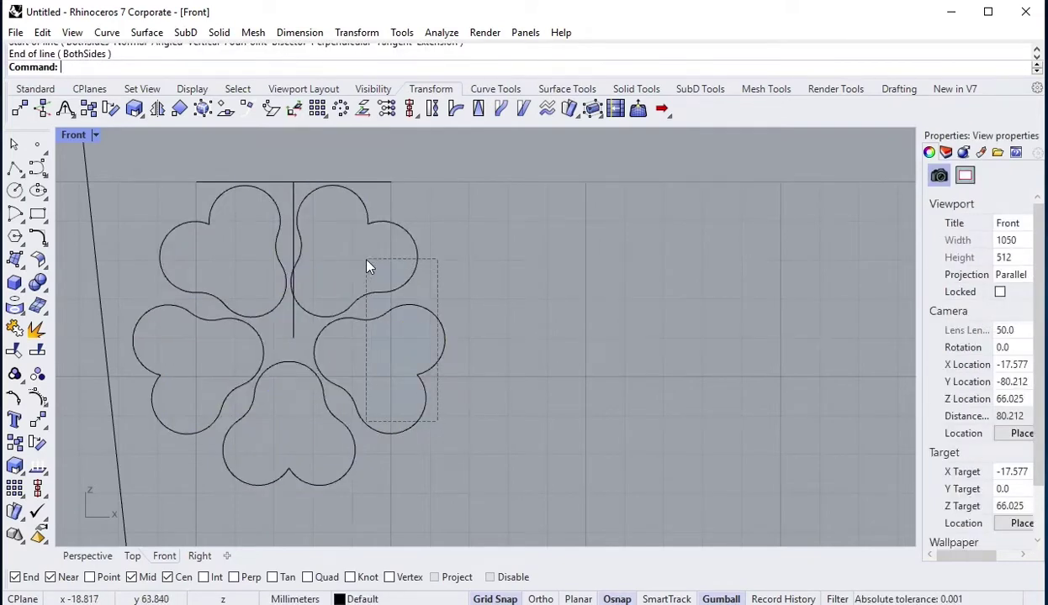
left_click_drag(367, 266, 365, 261)
left_click_drag(375, 513, 234, 352)
- Draw a three-point circle in the centre of the flower
left_click(234, 276)
scroll(125, 313, "up", 1)
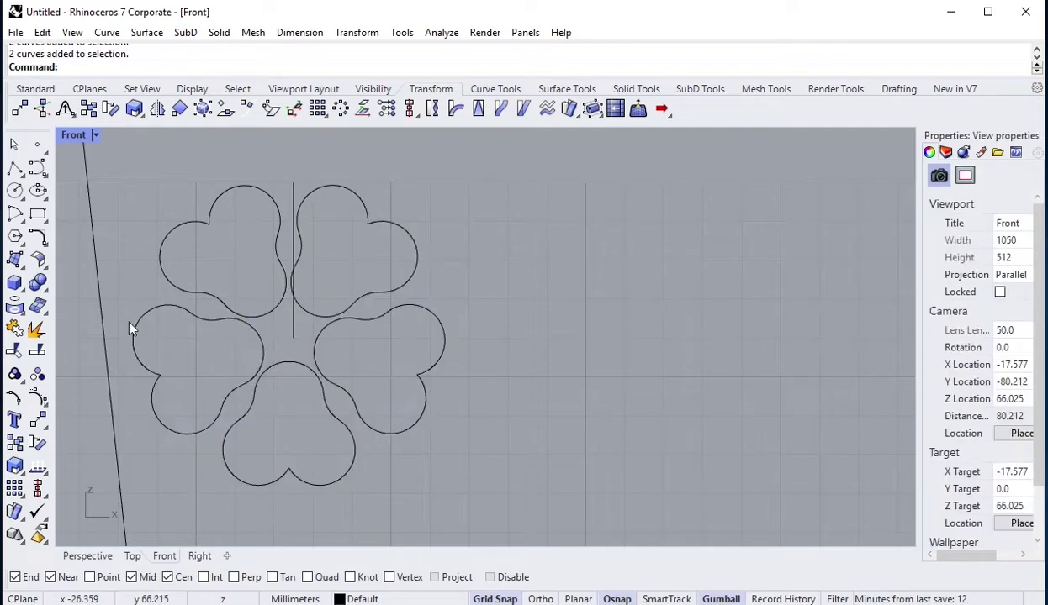
scroll(118, 294, "up", 1)
left_click(15, 190)
left_click(85, 198)
scroll(350, 356, "up", 3)
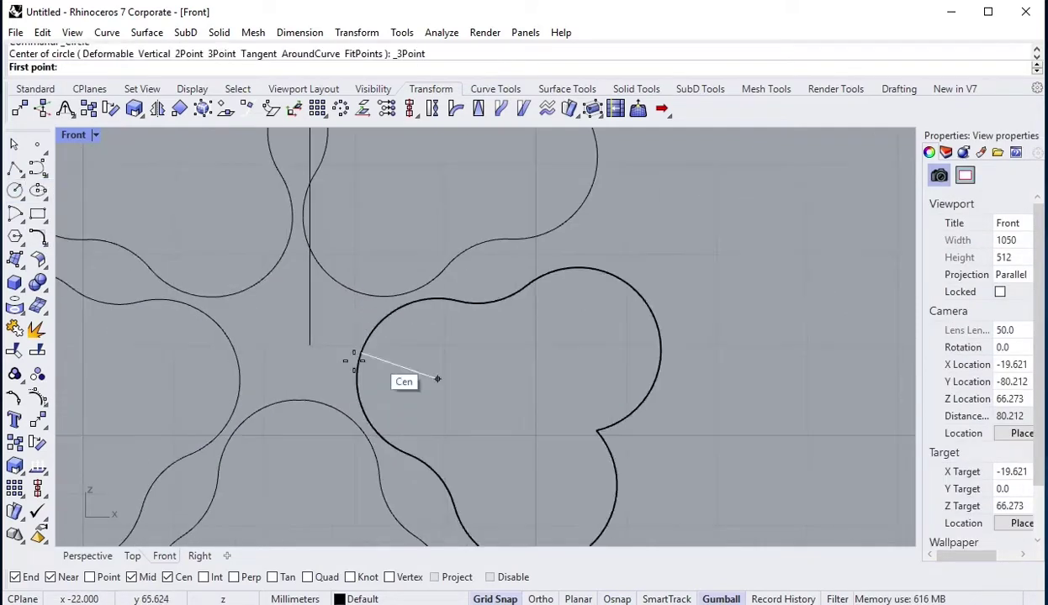
left_click(259, 281)
left_click(336, 282)
left_click(292, 384)
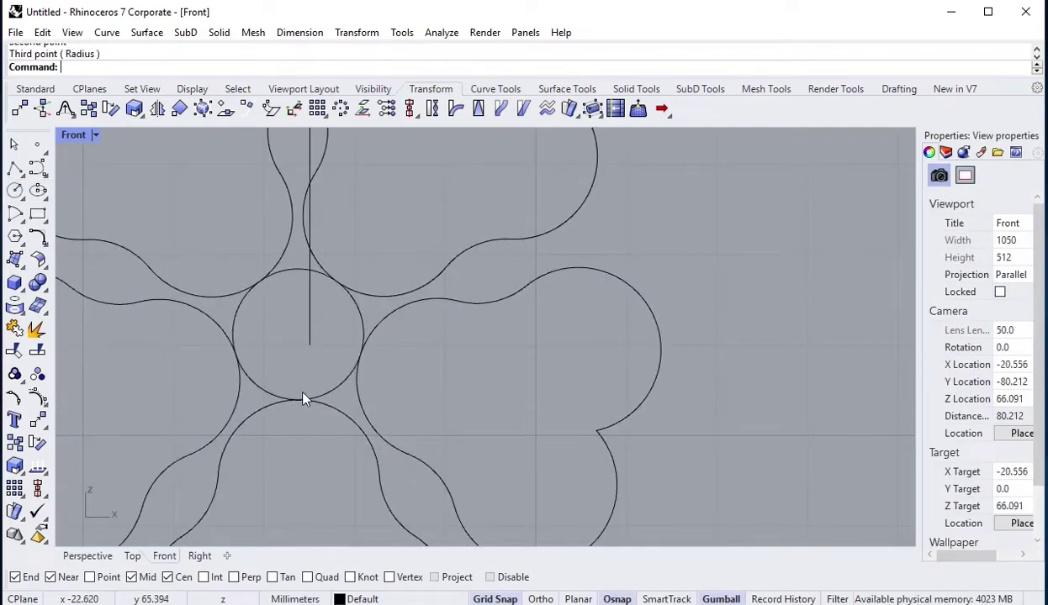
scroll(293, 382, "down", 3)
scroll(354, 347, "down", 2)
- Move the petals and centre circle so they sit against the vertical guide line
left_click_drag(514, 479, 367, 353)
left_click(360, 337, "shift")
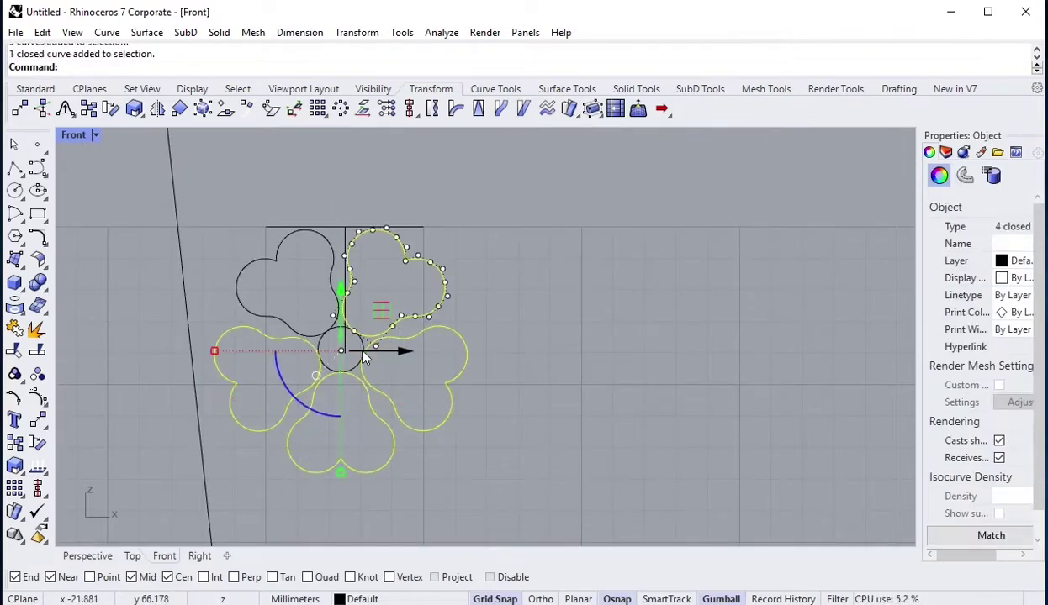
left_click(362, 357, "shift")
left_click(306, 336, "shift")
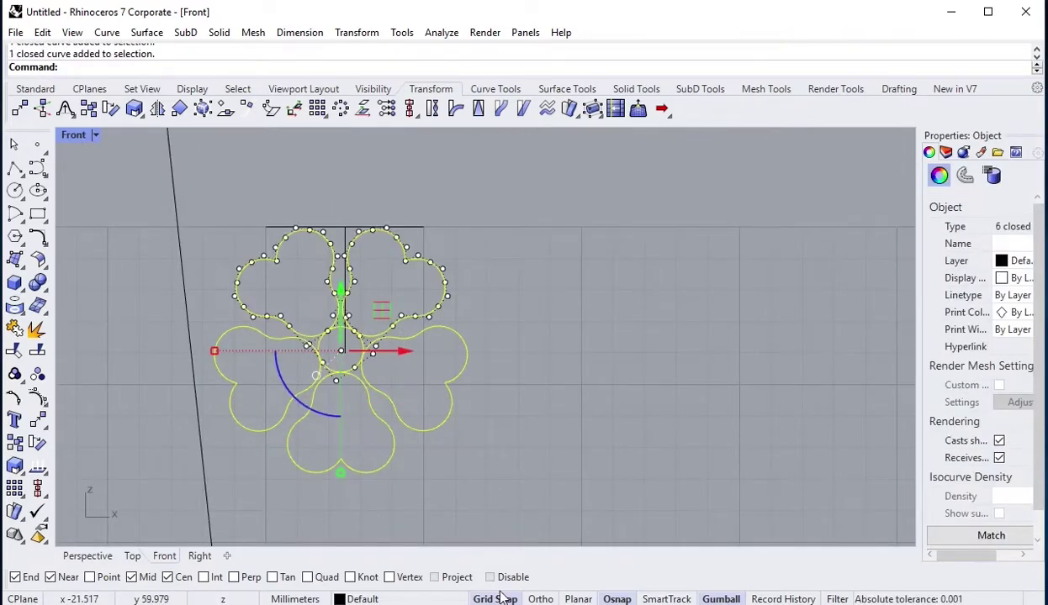
left_click(37, 421)
scroll(327, 362, "up", 3)
left_click(327, 363)
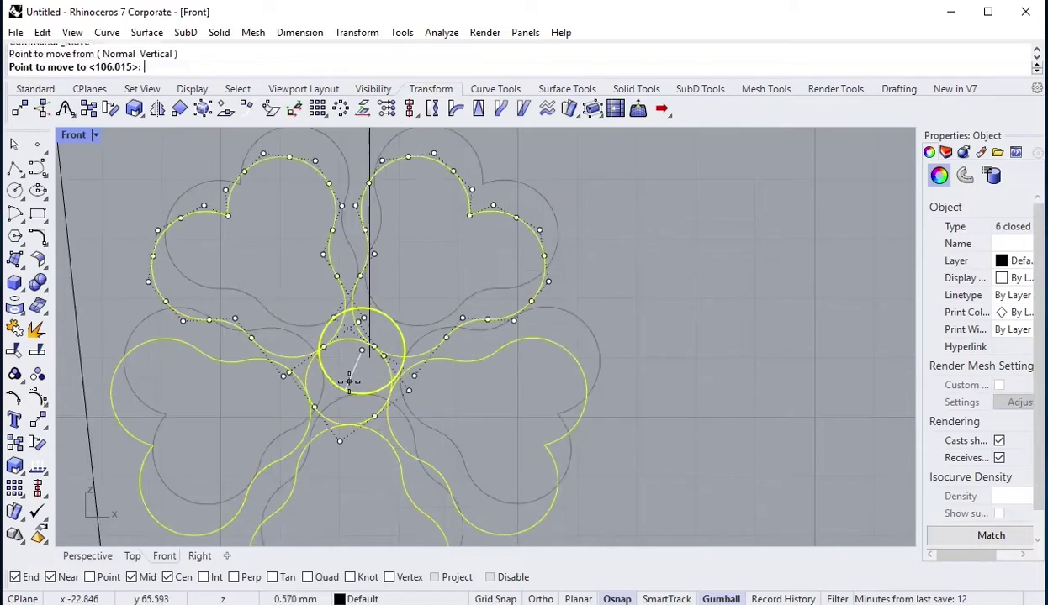
left_click(369, 351)
scroll(347, 368, "down", 3)
scroll(345, 367, "down", 2)
left_click(470, 367)
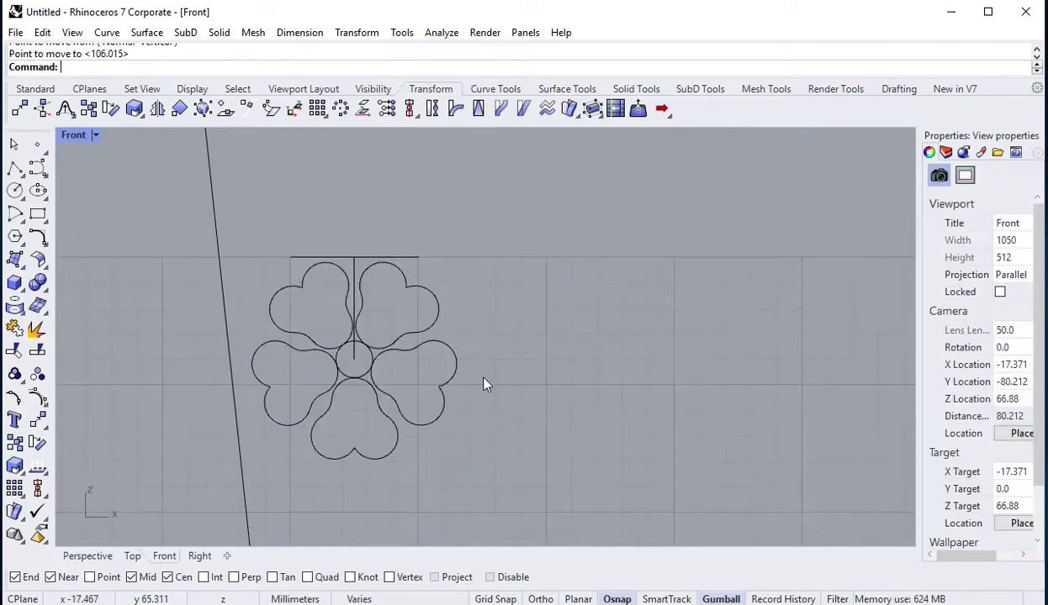
- Pan right and select the flower curves to repeat in a row
scroll(467, 360, "down", 1)
scroll(368, 341, "down", 1)
right_click_drag(325, 322, 258, 356)
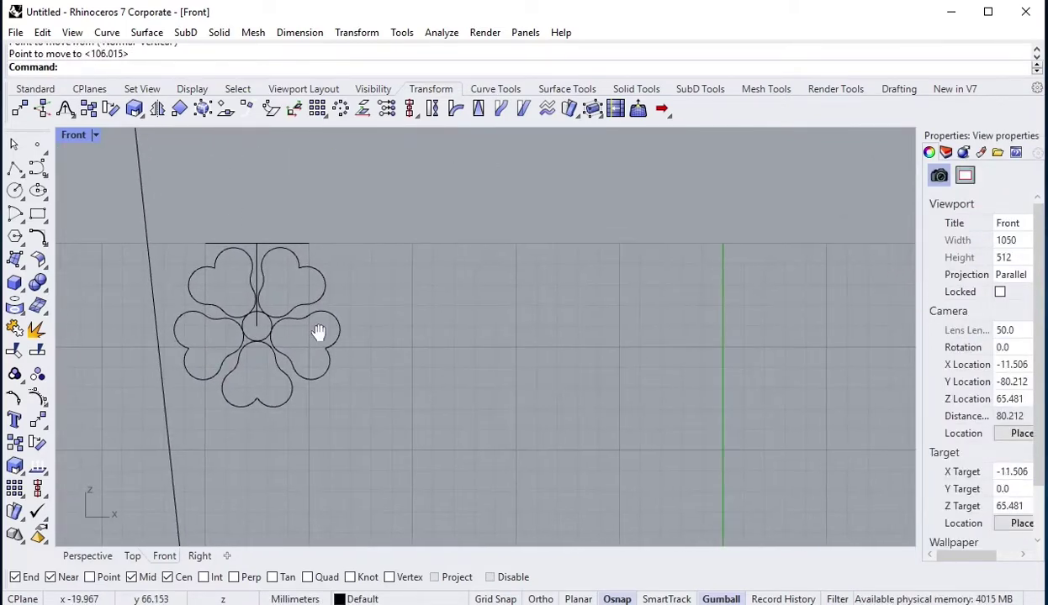
left_click_drag(258, 361, 260, 459)
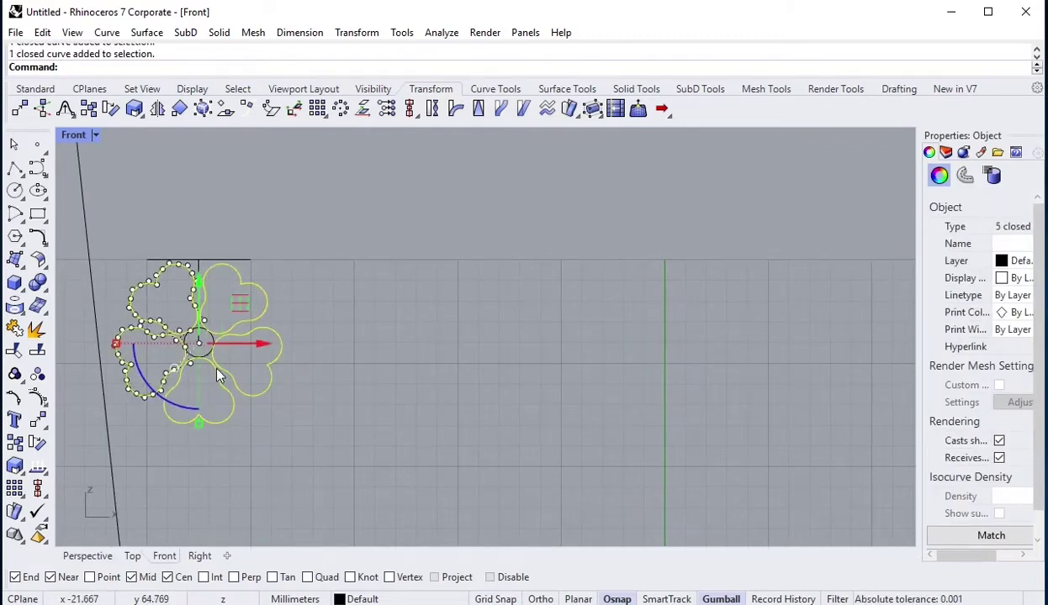
- Linear-array the flower into a row of 6 across the basket front
left_click(324, 116)
left_click(385, 141)
type("6")
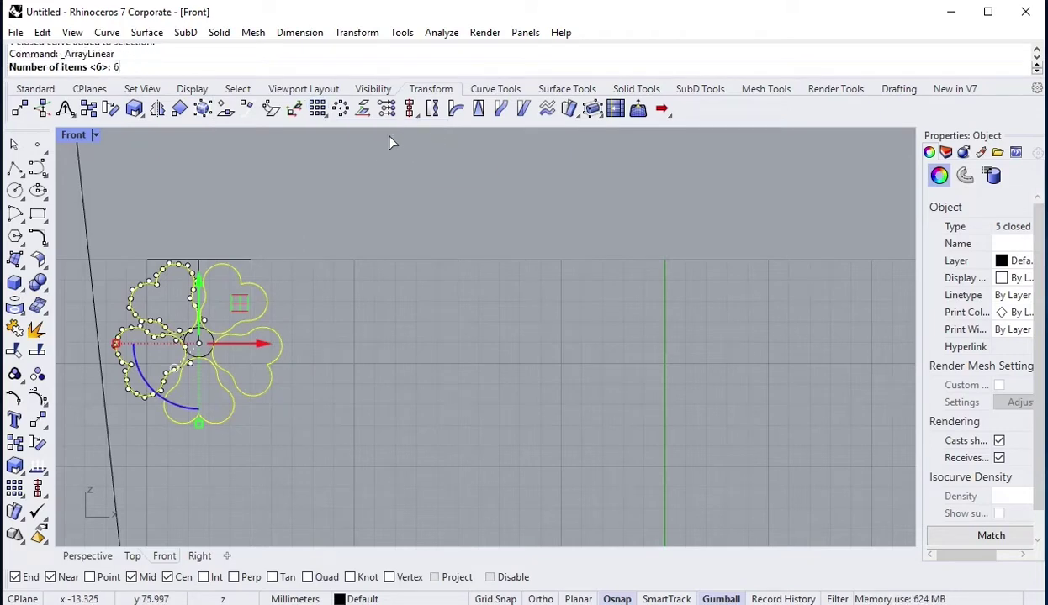
key("Return")
scroll(263, 363, "up", 3)
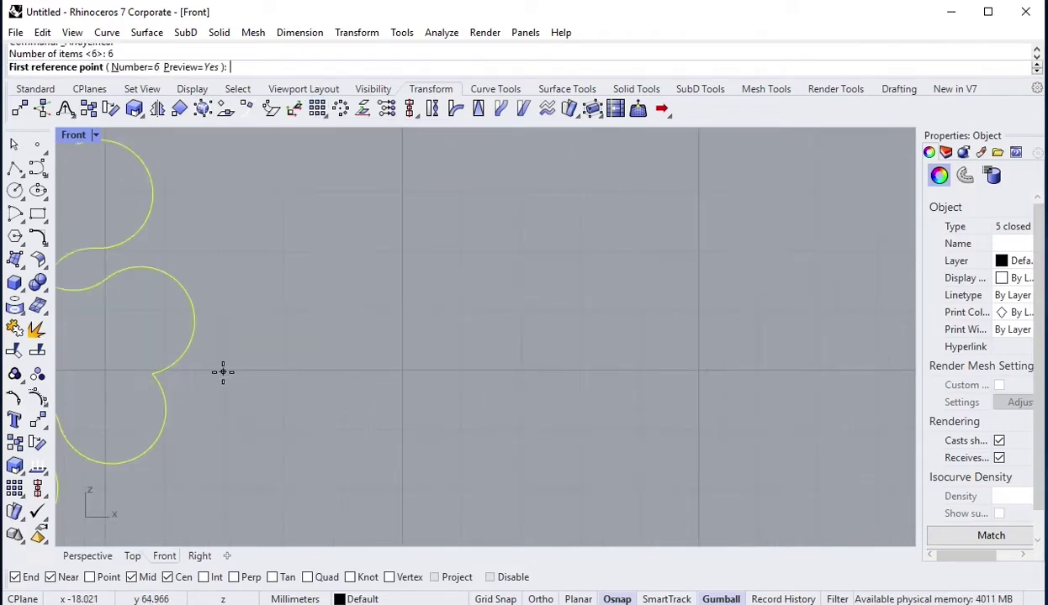
left_click(244, 368)
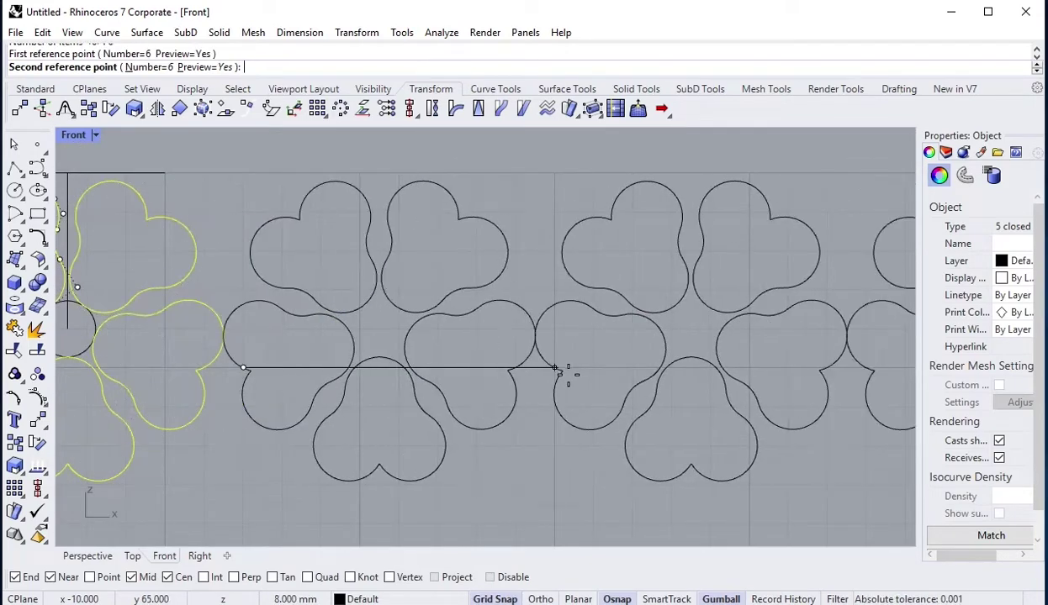
scroll(556, 367, "down", 3)
scroll(579, 364, "down", 2)
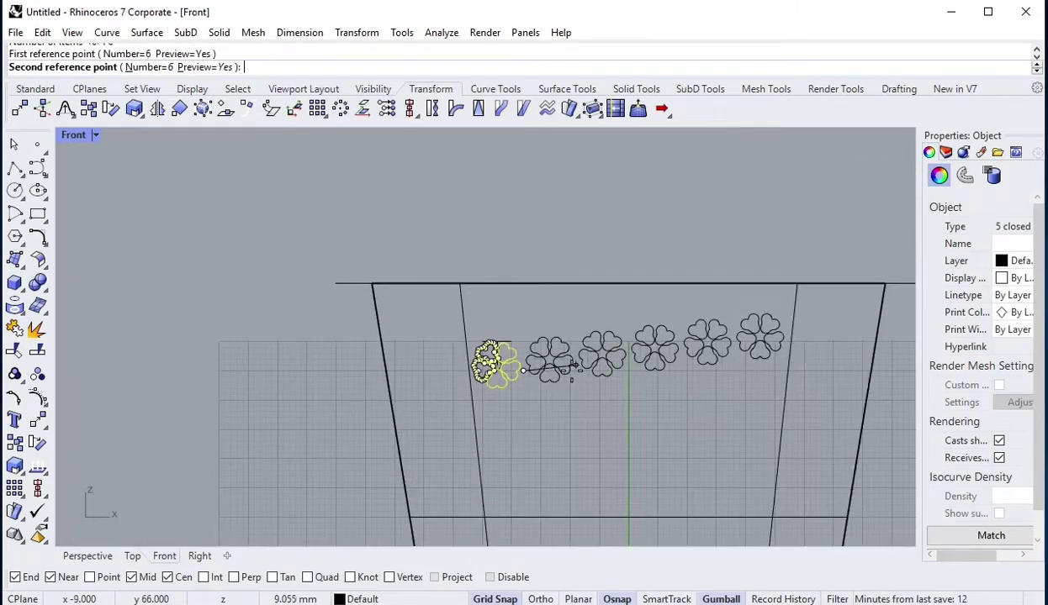
left_click(577, 370)
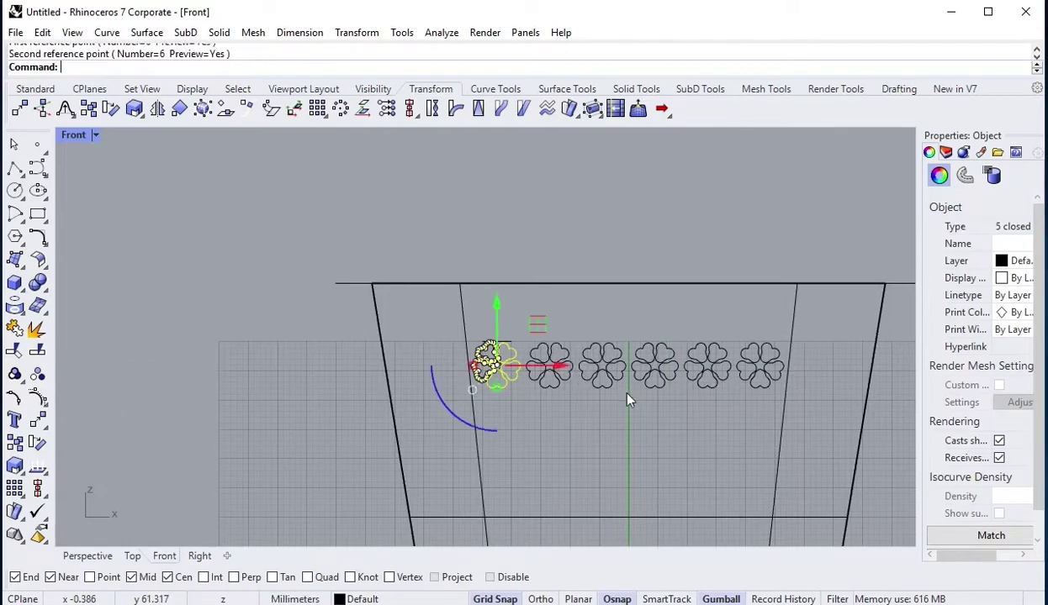
scroll(589, 382, "up", 2)
- Delete the leftover small centre circle between the flowers
left_click(542, 397)
scroll(498, 402, "down", 1)
right_click_drag(498, 402, 422, 279)
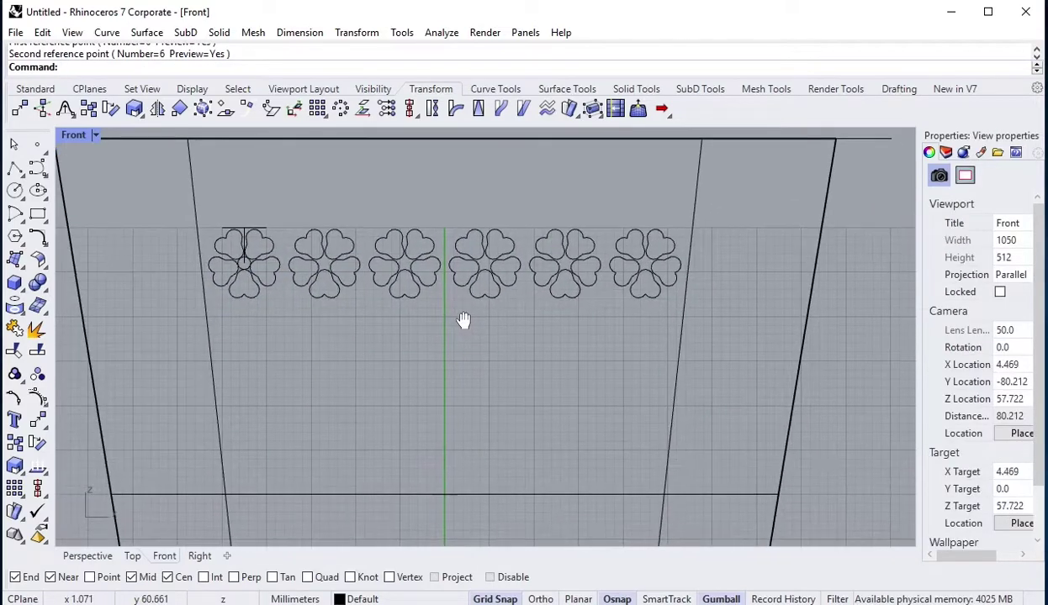
scroll(277, 231, "up", 3)
scroll(329, 378, "up", 4)
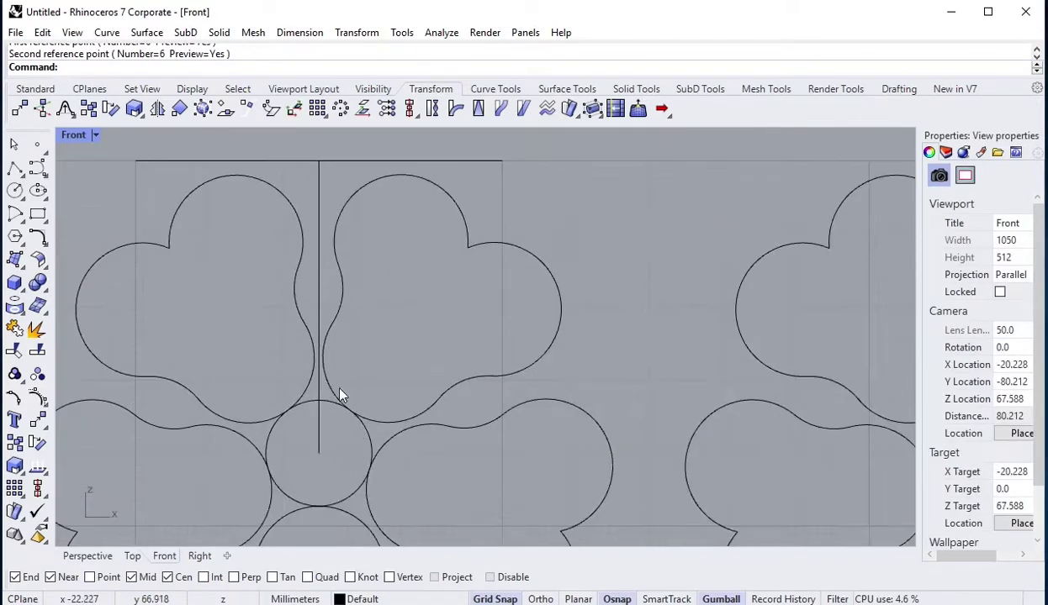
left_click(336, 397)
key("Delete")
scroll(261, 247, "down", 3)
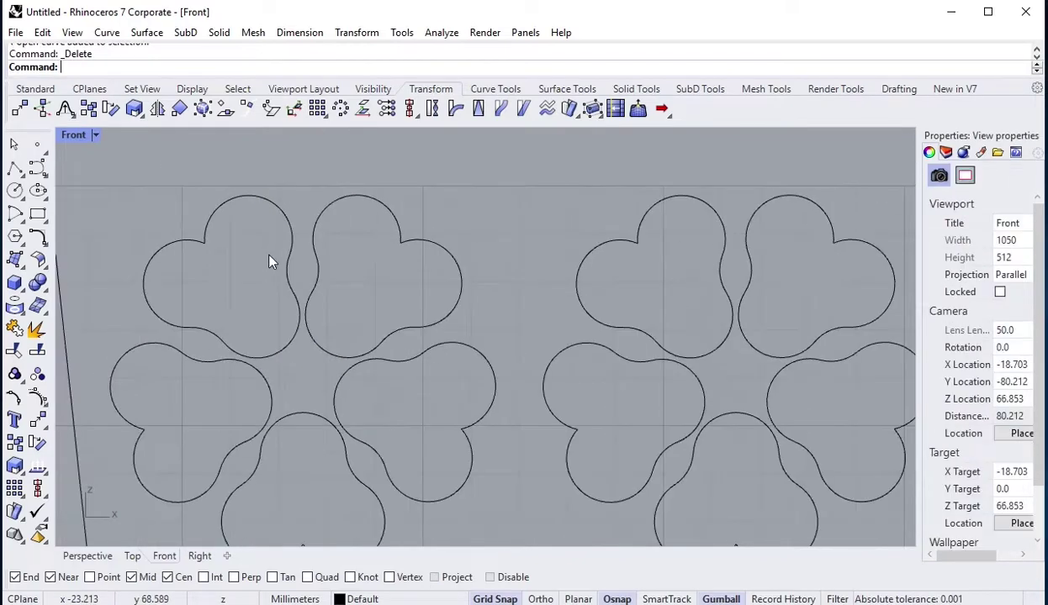
scroll(270, 269, "down", 3)
scroll(454, 279, "down", 1)
right_click_drag(454, 280, 451, 261)
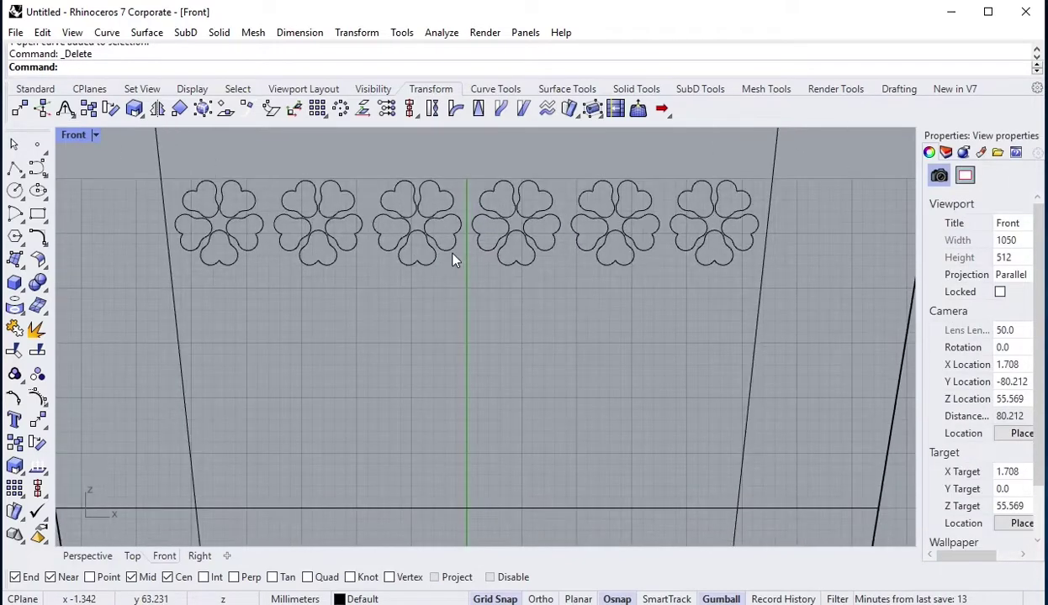
- Group the six flowers, copy the row downward and shrink the copy slightly
left_click_drag(232, 247, 220, 249)
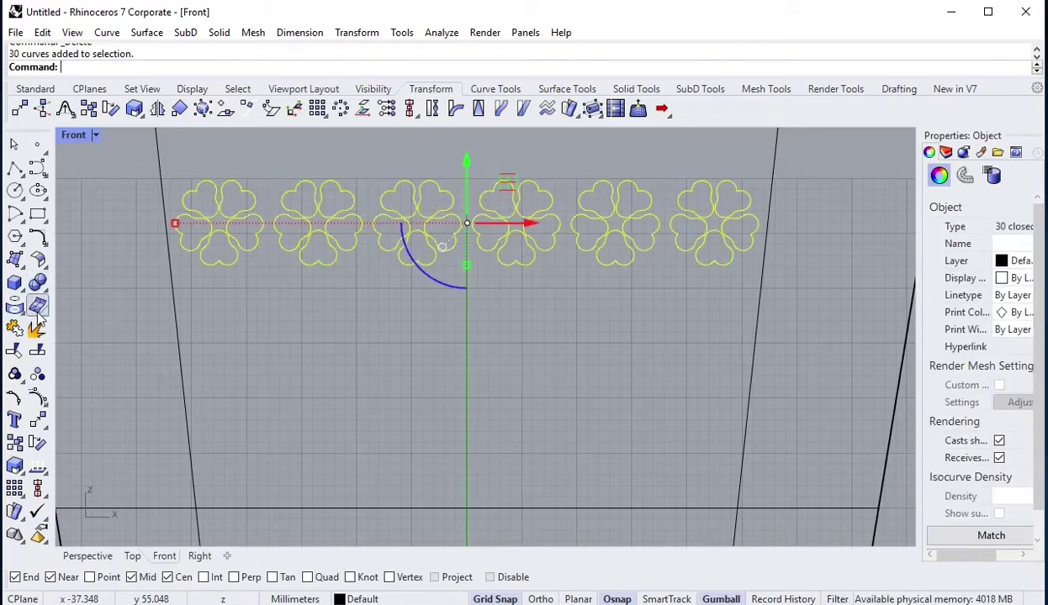
left_click(15, 374)
scroll(362, 257, "down", 3)
scroll(403, 257, "up", 2)
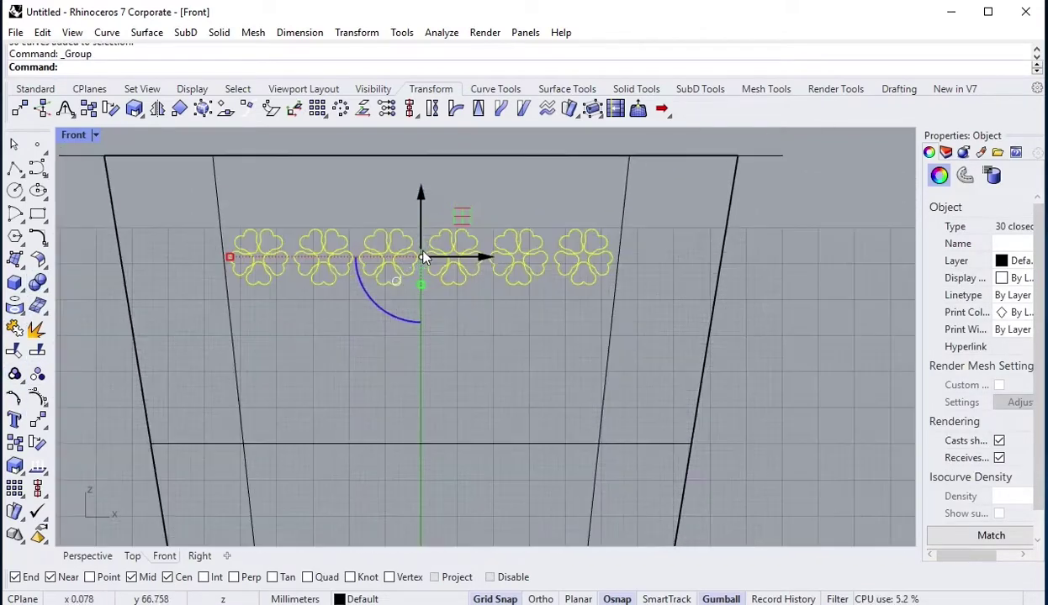
scroll(425, 259, "up", 2)
scroll(405, 240, "down", 3)
scroll(391, 240, "up", 3)
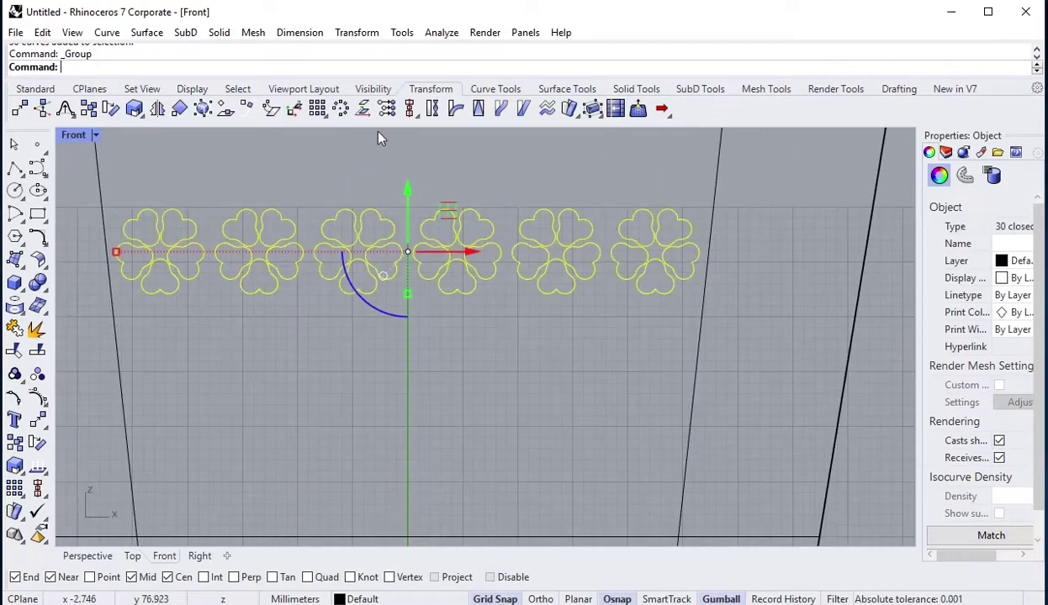
left_click_drag(407, 190, 421, 292)
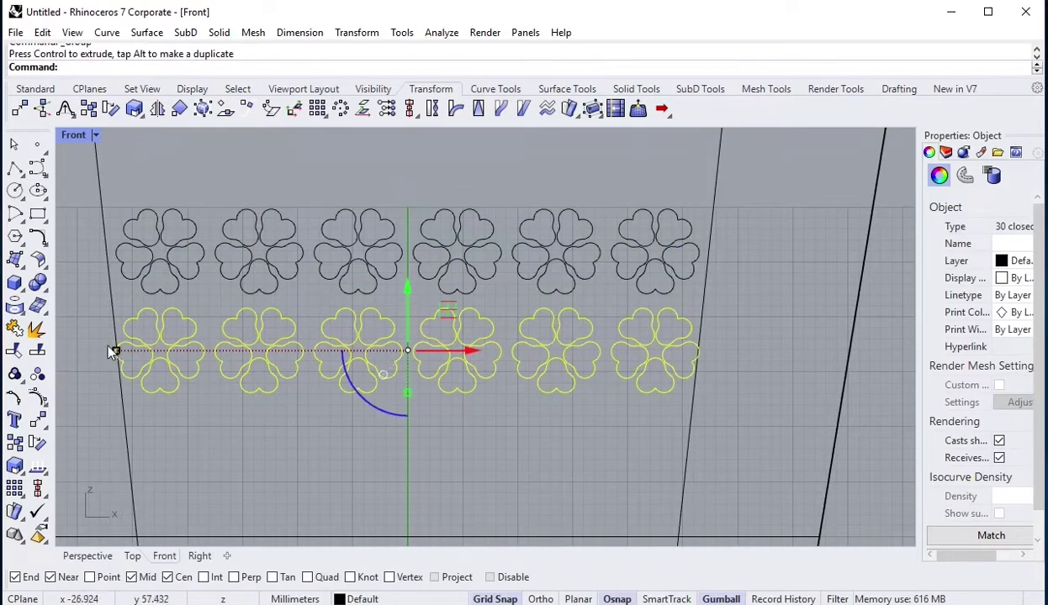
scroll(109, 349, "up", 2)
left_click_drag(128, 349, 134, 351)
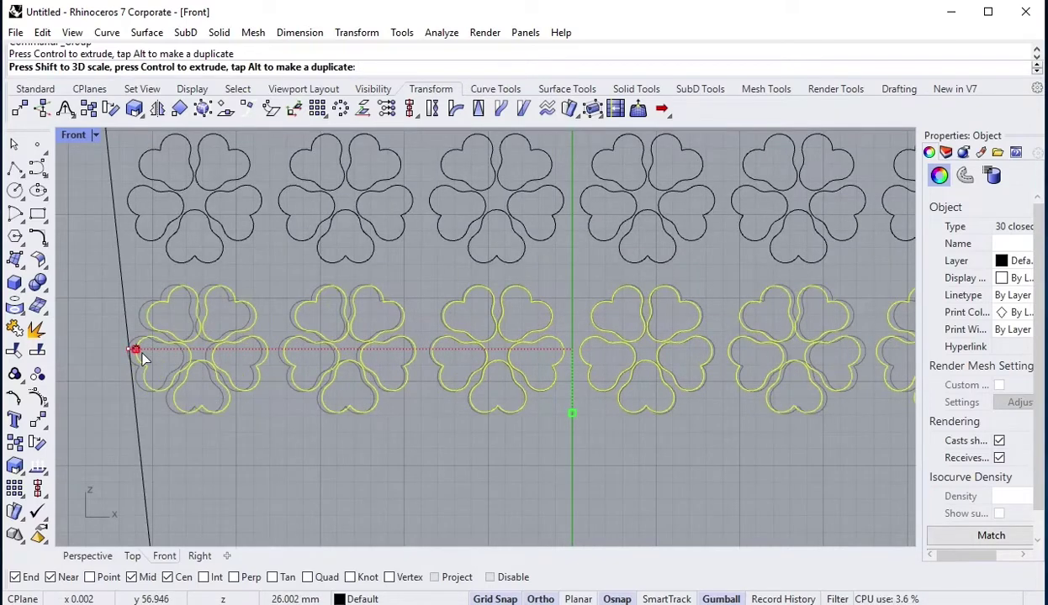
left_click_drag(143, 359, 143, 359)
left_click(93, 320)
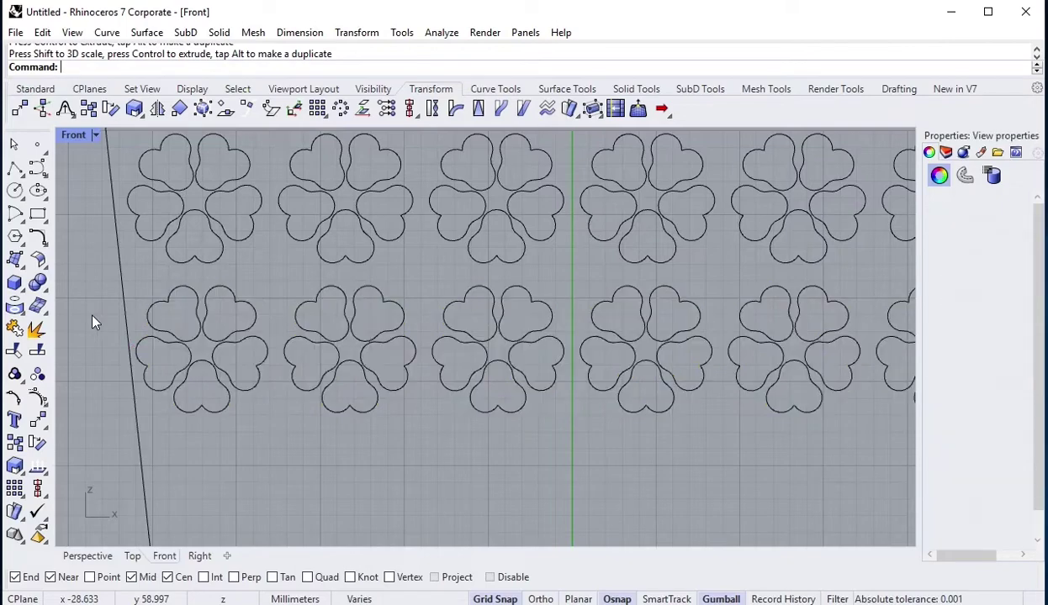
- Copy the bottom flower row further down to form a third row
scroll(143, 231, "down", 4)
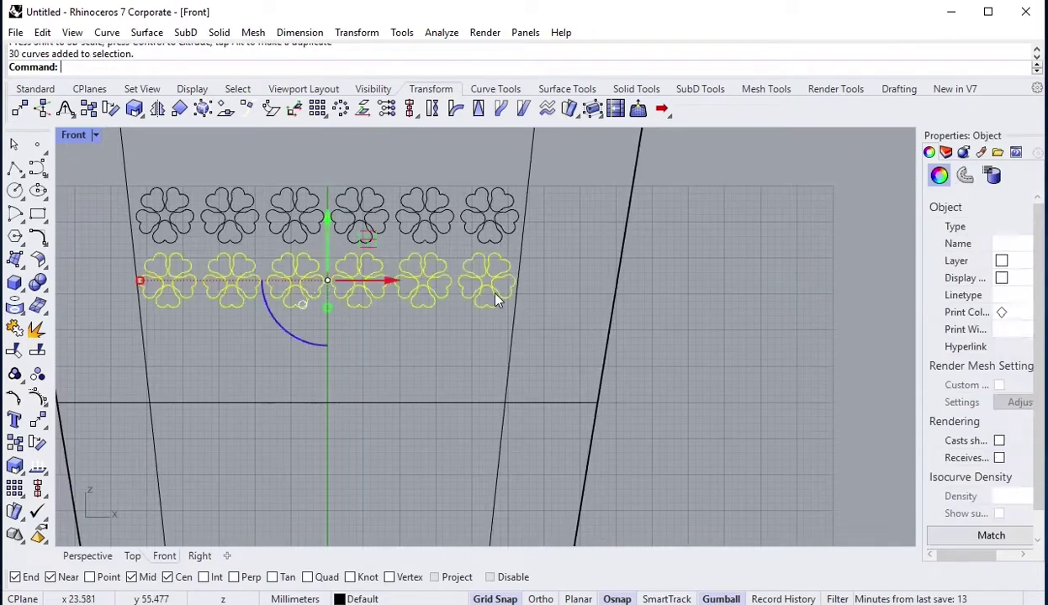
scroll(328, 252, "up", 3)
left_click_drag(332, 227, 335, 370)
scroll(358, 311, "down", 3)
scroll(203, 357, "up", 4)
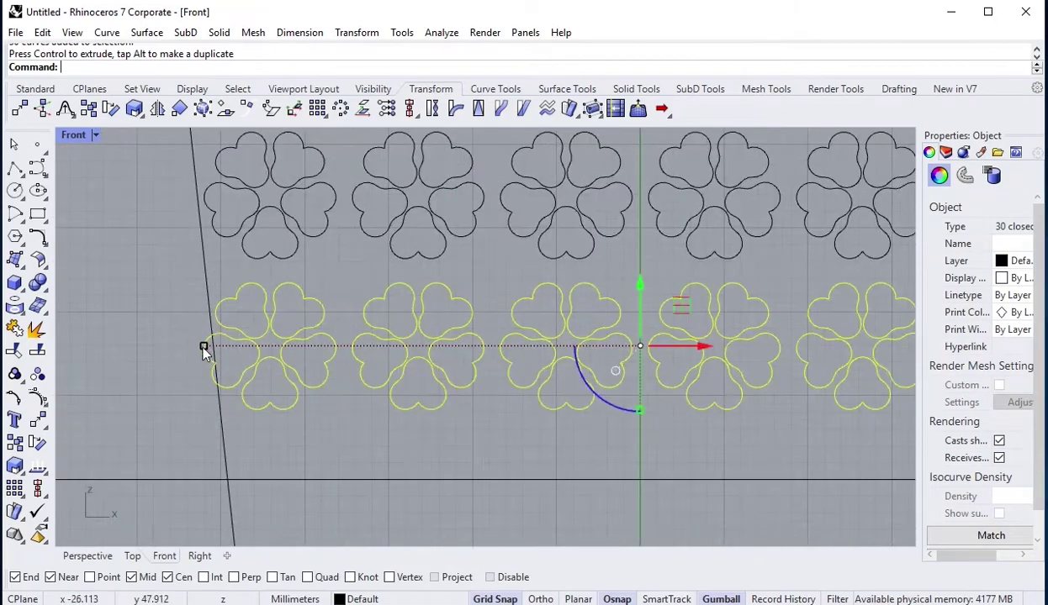
left_click_drag(203, 350, 211, 339)
left_click(170, 352)
- Copy the third row down into a fourth row and shrink it slightly to fit
scroll(194, 256, "down", 3)
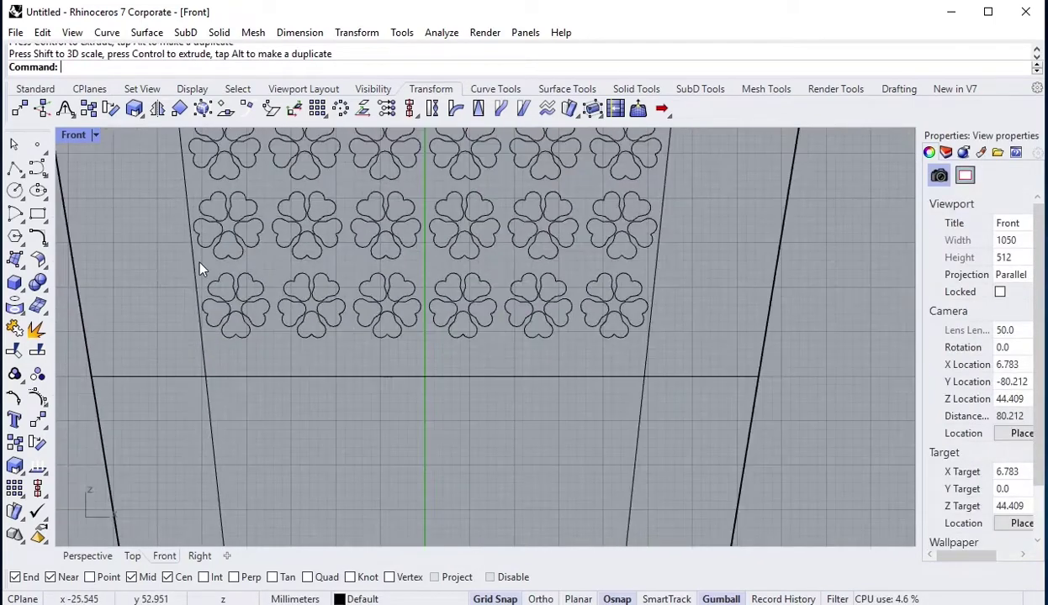
scroll(200, 267, "down", 2)
left_click_drag(261, 290, 256, 282)
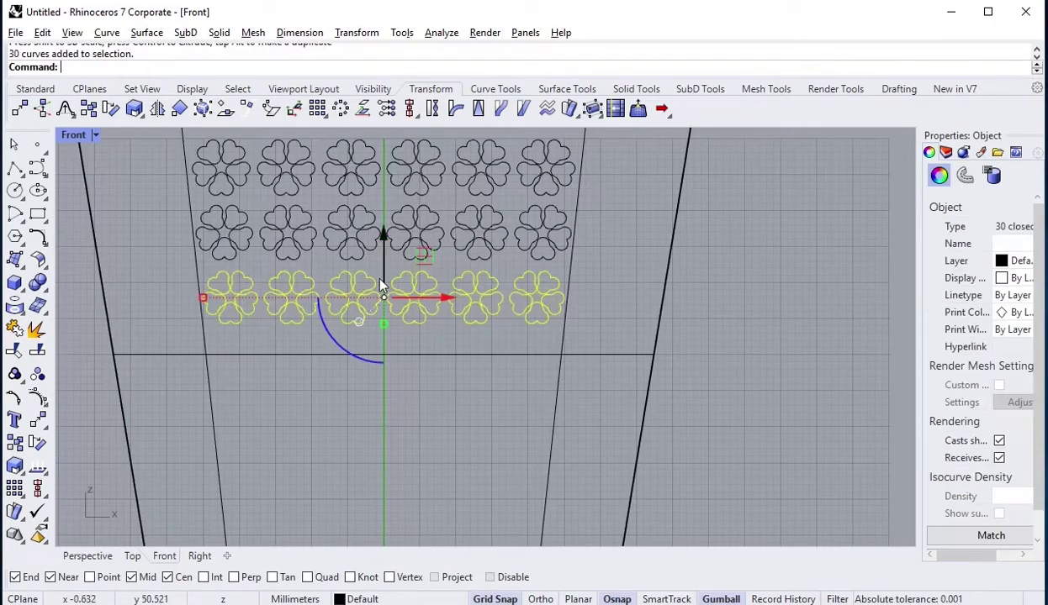
left_click_drag(383, 237, 378, 304)
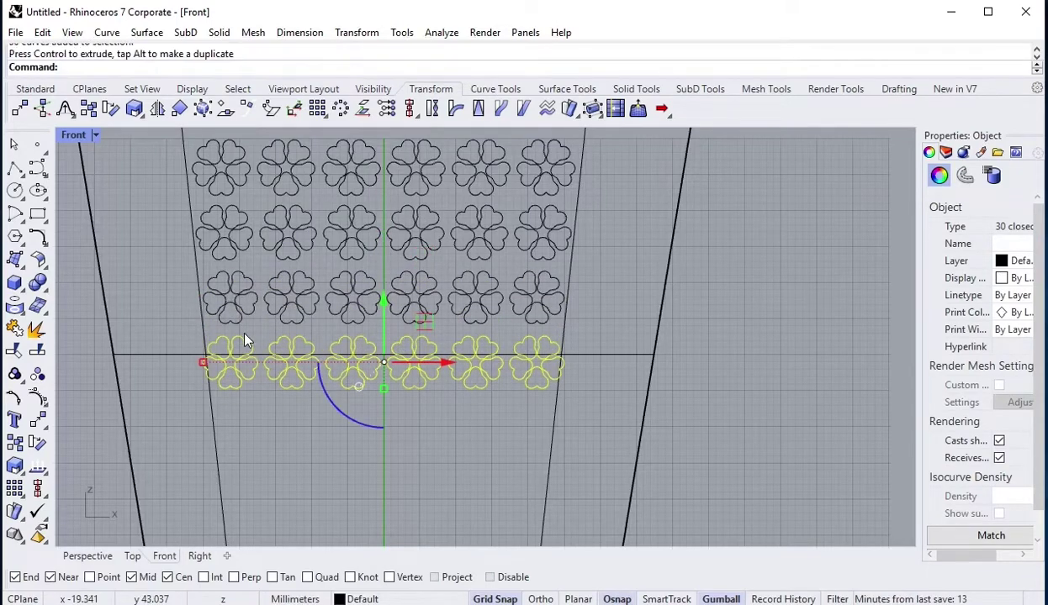
scroll(235, 345, "up", 2)
scroll(223, 361, "up", 2)
scroll(235, 379, "up", 3)
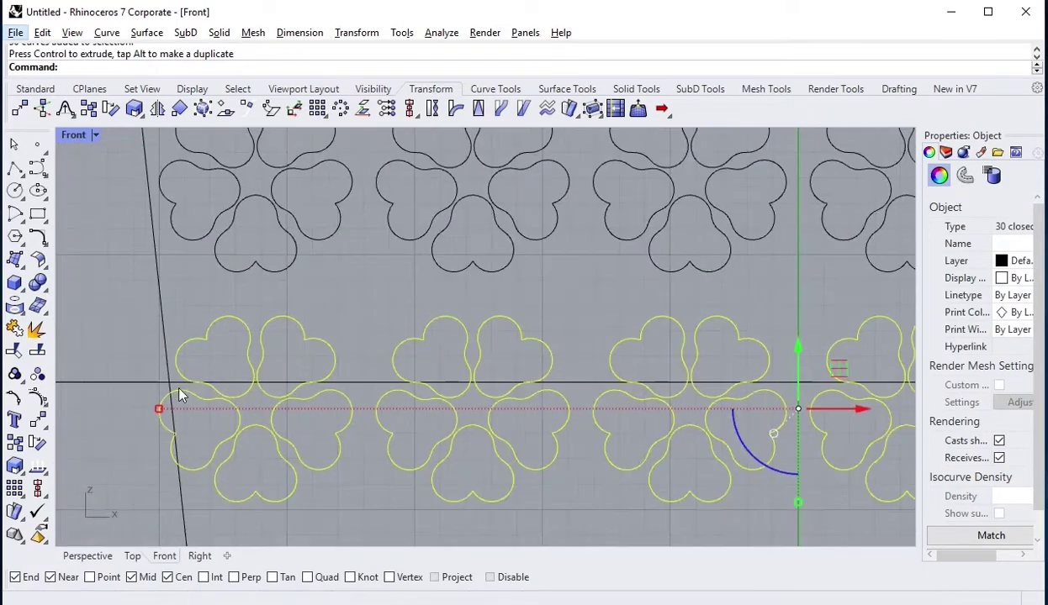
left_click_drag(163, 414, 184, 411)
scroll(172, 265, "down", 2)
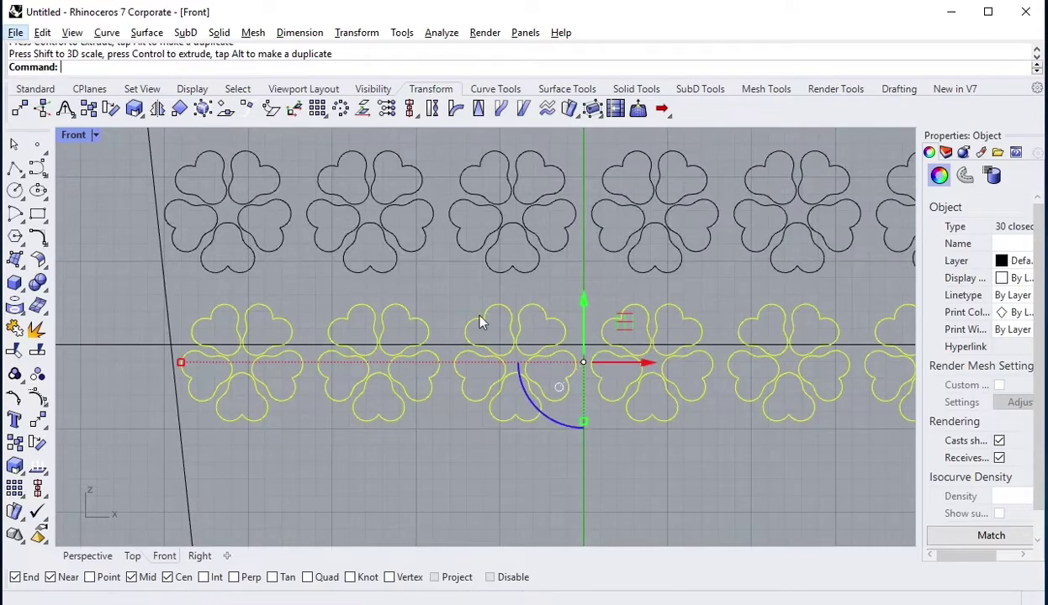
left_click(538, 473)
scroll(504, 446, "down", 2)
right_click_drag(461, 428, 392, 428)
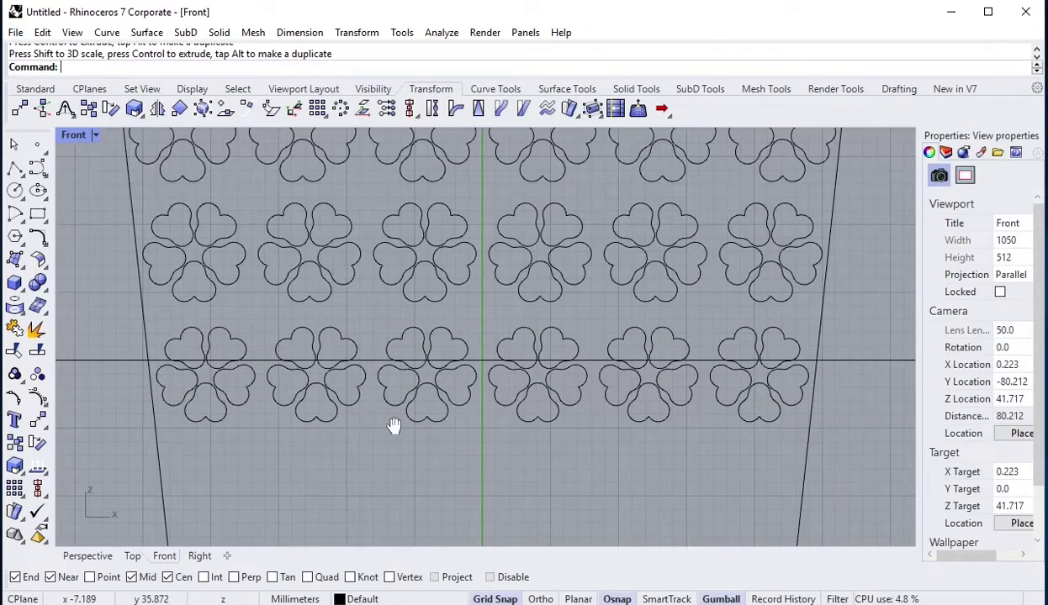
scroll(400, 290, "down", 4)
right_click_drag(401, 283, 402, 299)
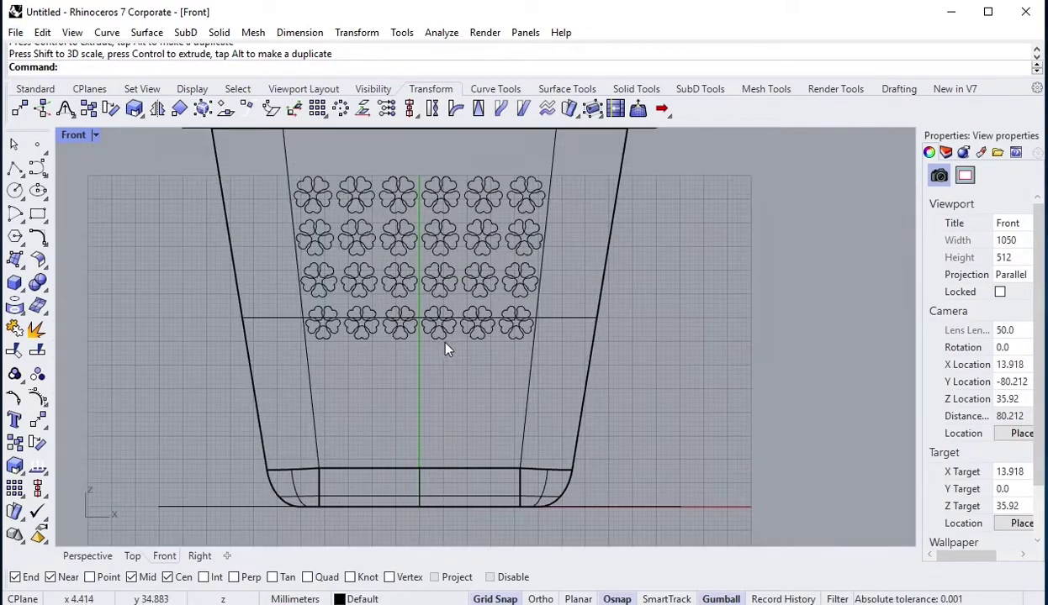
scroll(471, 340, "up", 2)
- Move the bottom flower row down 8 mm and narrow it horizontally
left_click_drag(263, 301, 263, 301)
scroll(318, 325, "down", 1)
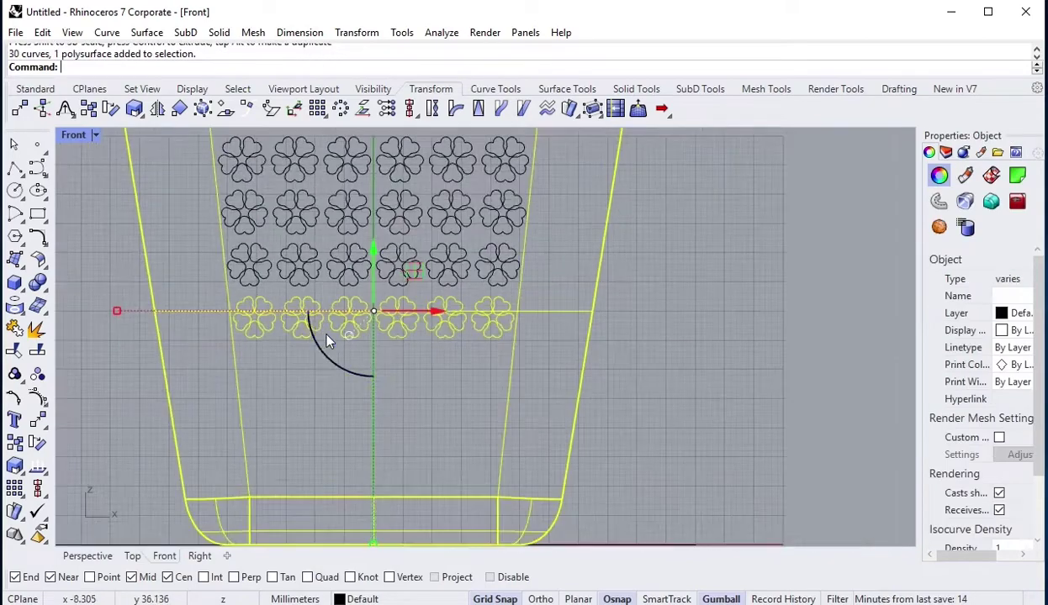
left_click(168, 370, "ctrl")
scroll(339, 387, "up", 1)
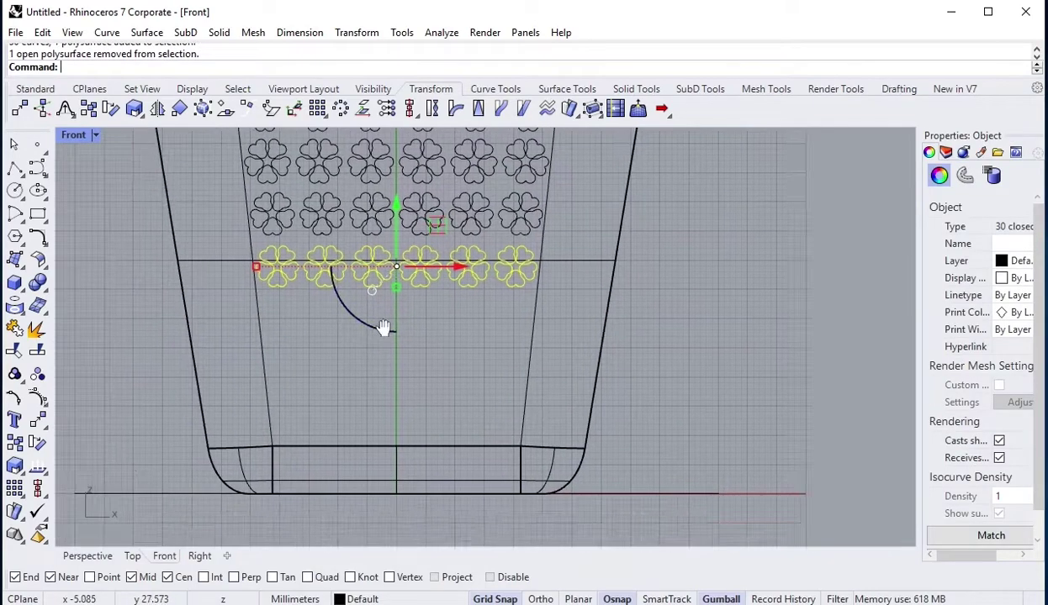
right_click_drag(373, 288, 402, 331)
right_click_drag(418, 197, 420, 253)
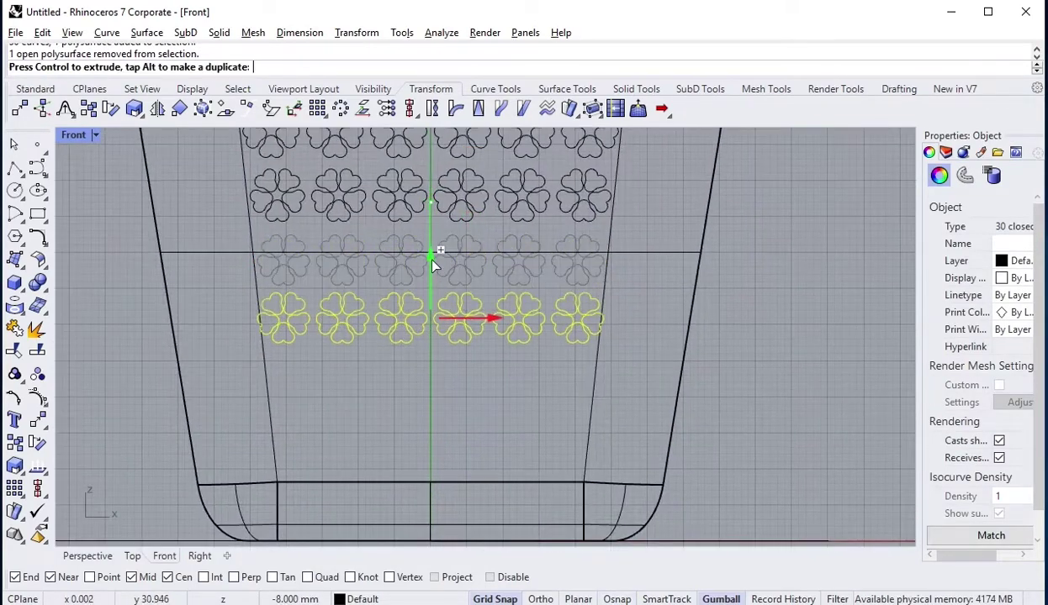
scroll(265, 334, "up", 3)
left_click_drag(231, 332, 244, 330)
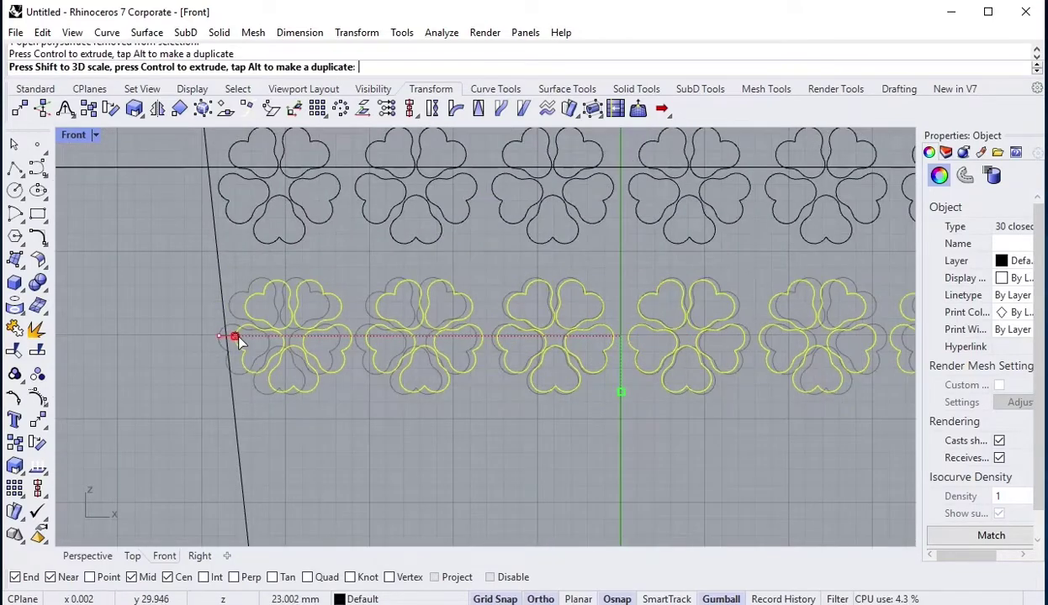
left_click(328, 420)
scroll(271, 250, "down", 3)
scroll(272, 249, "down", 2)
right_click_drag(370, 294, 401, 318)
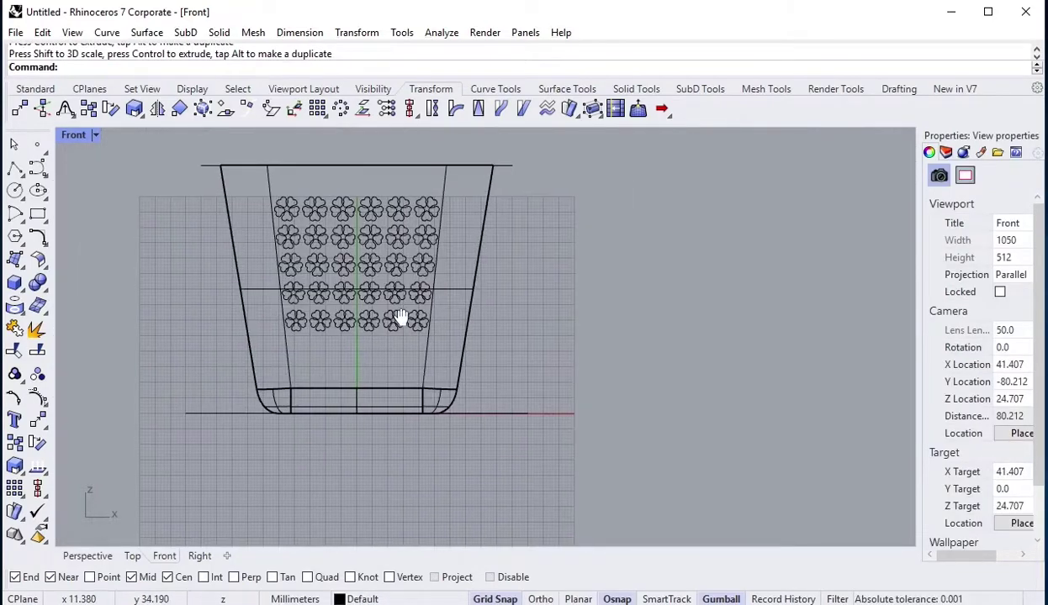
scroll(364, 349, "up", 3)
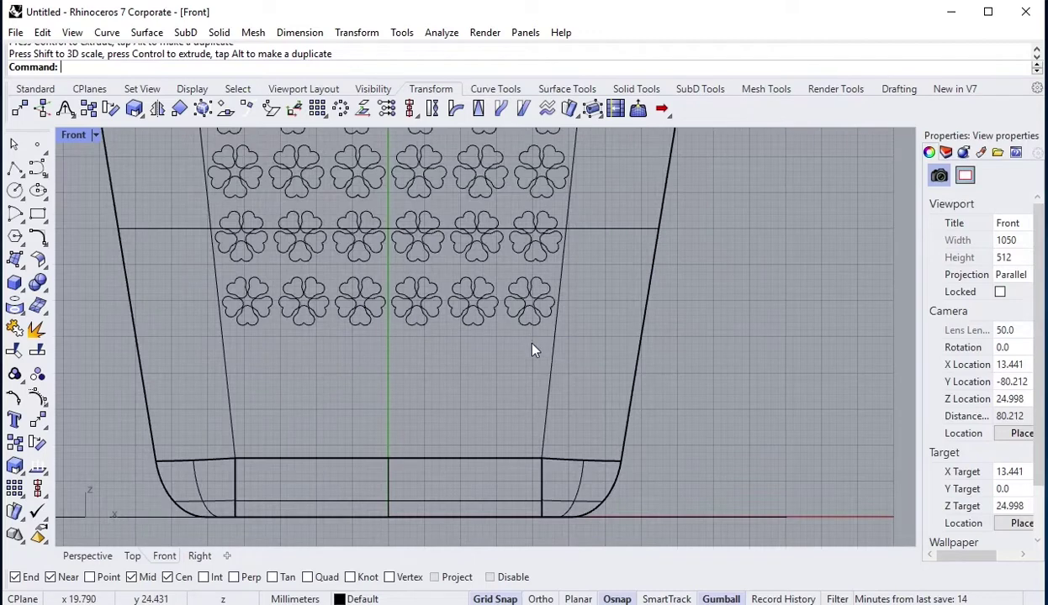
- Alt-copy the lower flower row further down, shrink it, and zoom into the gap between rows
left_click_drag(245, 287, 244, 286)
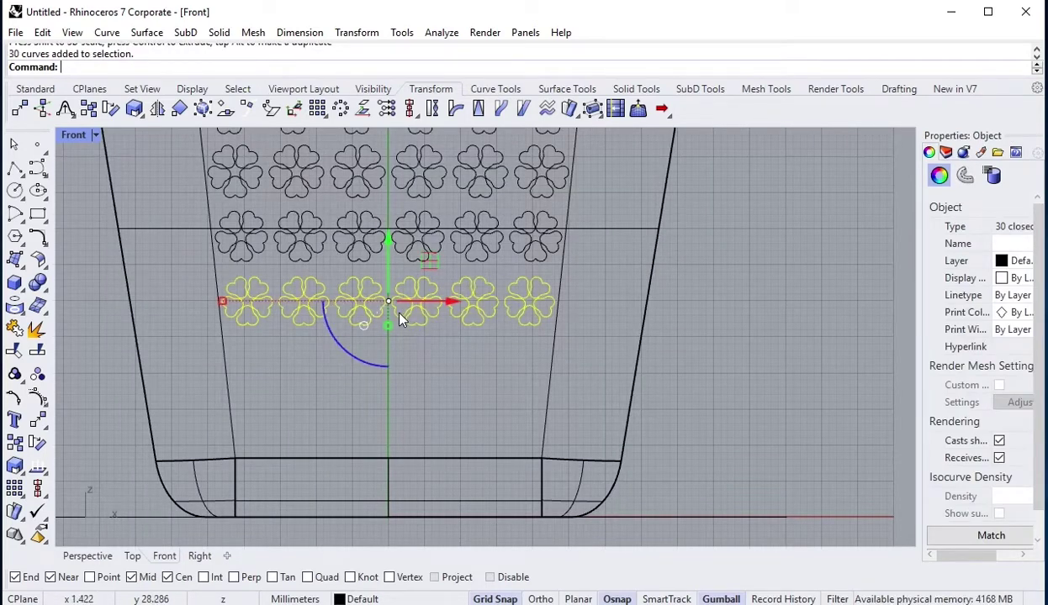
left_click_drag(387, 238, 389, 374)
key("alt")
scroll(252, 425, "up", 1)
scroll(242, 438, "up", 1)
left_click_drag(194, 400, 234, 397)
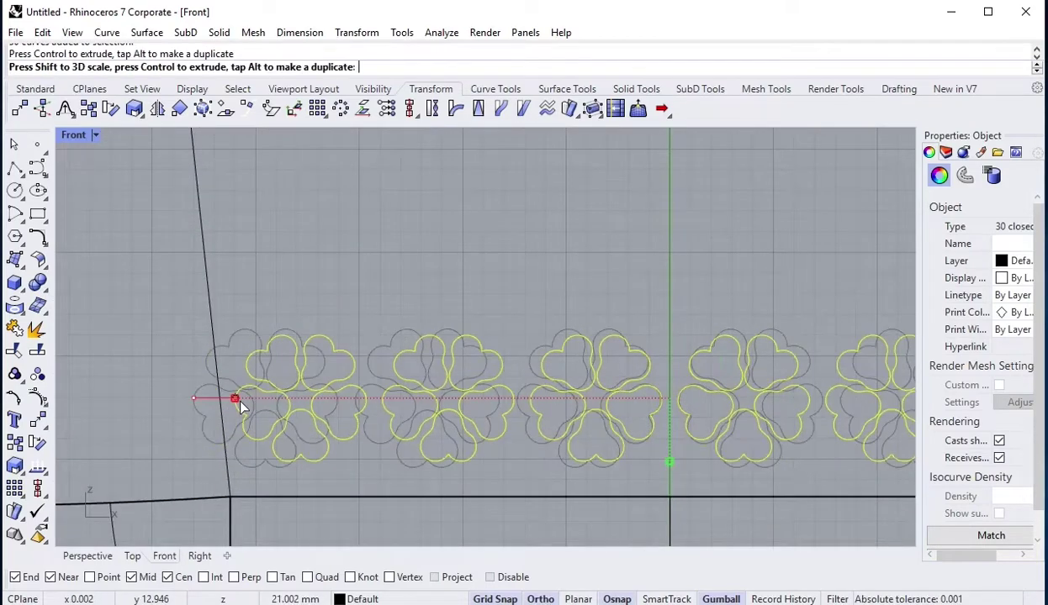
left_click(179, 437)
scroll(201, 372, "down", 1)
scroll(200, 372, "down", 1)
key("alt")
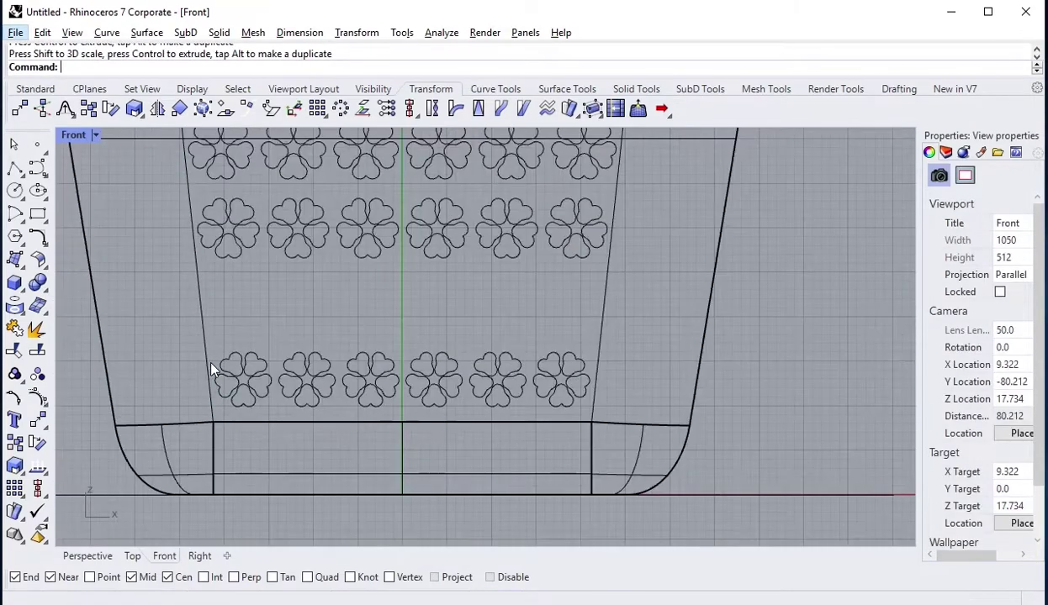
scroll(428, 334, "up", 1)
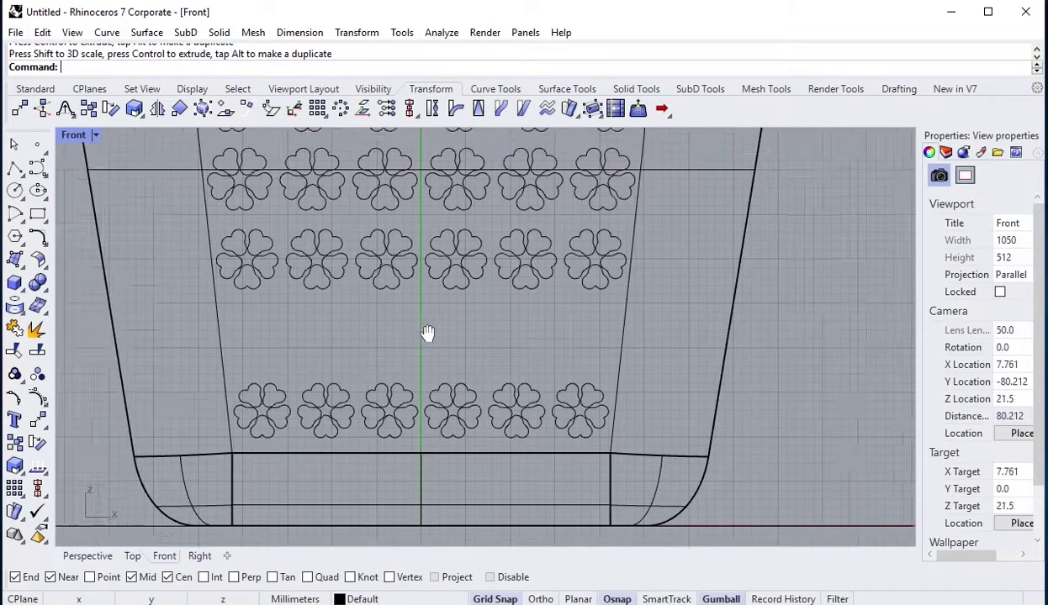
scroll(370, 314, "up", 3)
scroll(370, 308, "up", 2)
right_click_drag(370, 308, 367, 305)
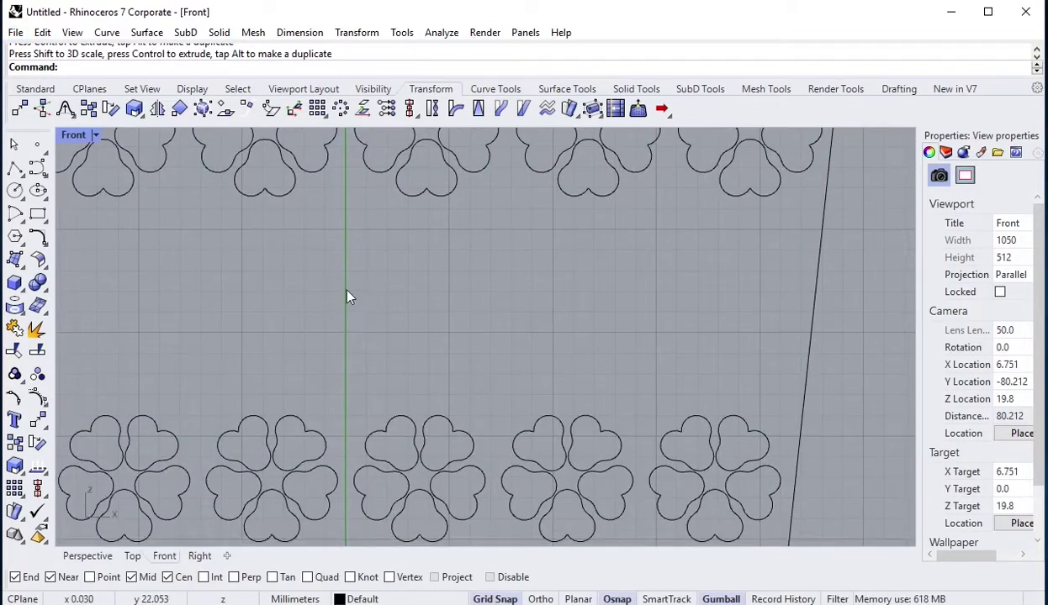
- Draw a tall narrow rectangle by corners in the gap between flower rows
left_click(38, 215)
left_click(325, 229)
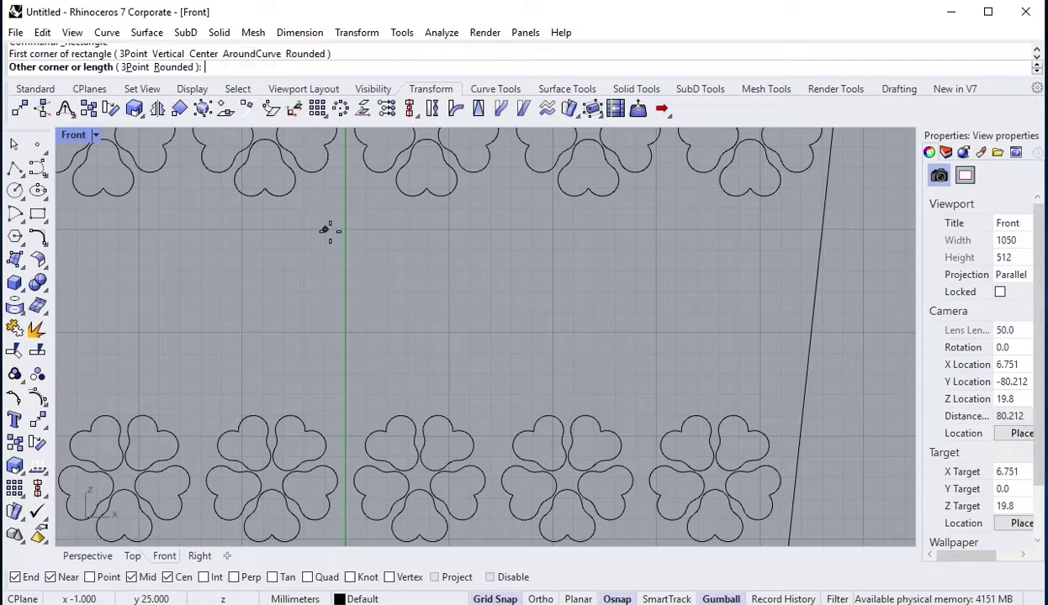
left_click(367, 389)
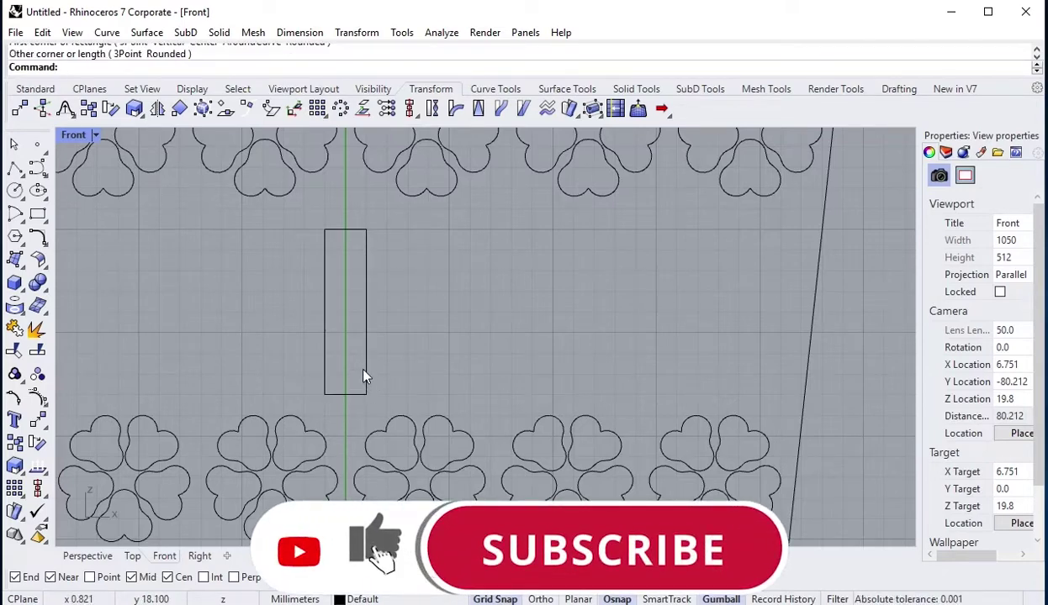
scroll(351, 231, "up", 1)
scroll(323, 231, "up", 1)
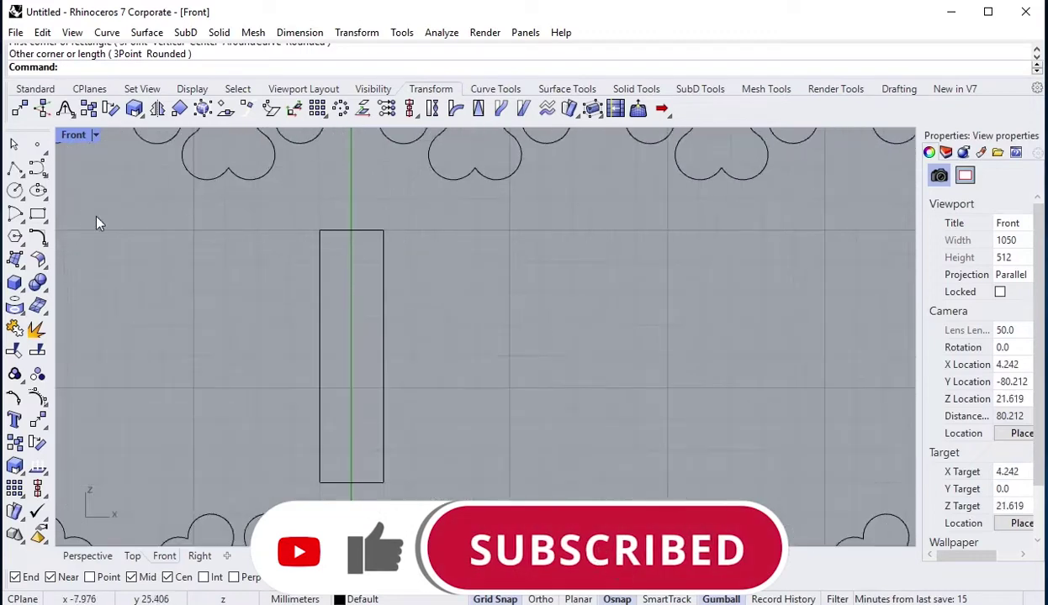
- Fillet the rectangle's corners with radius 1 to make a rounded slot
left_click(38, 190)
left_click(150, 67)
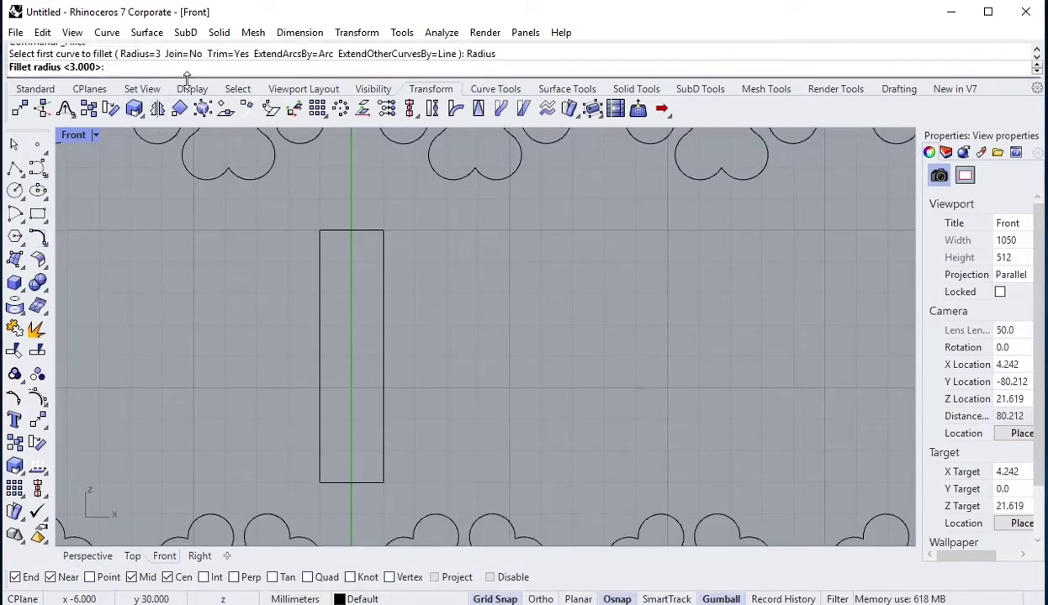
type("1")
key("Return")
left_click(362, 230)
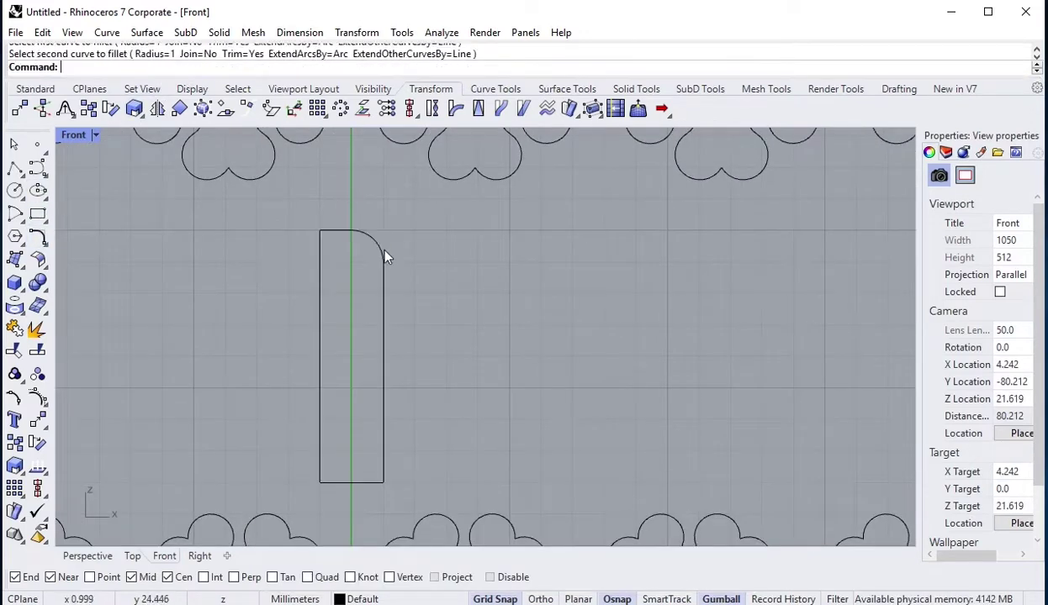
left_click(383, 244)
key("Return")
key("Down")
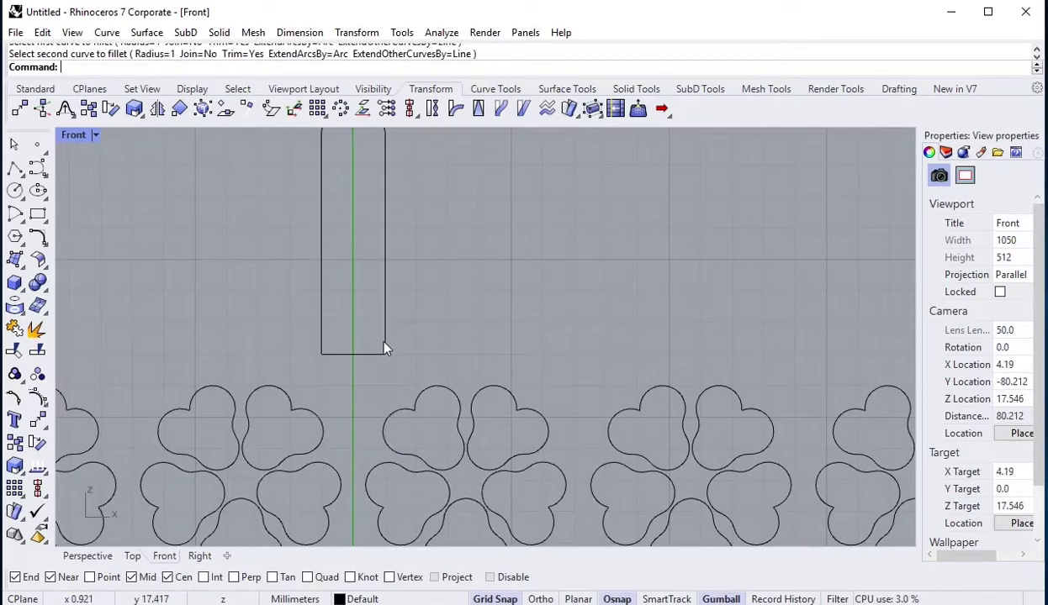
left_click(370, 354)
left_click(385, 341)
key("Return")
left_click(336, 354)
left_click(321, 341)
key("Up")
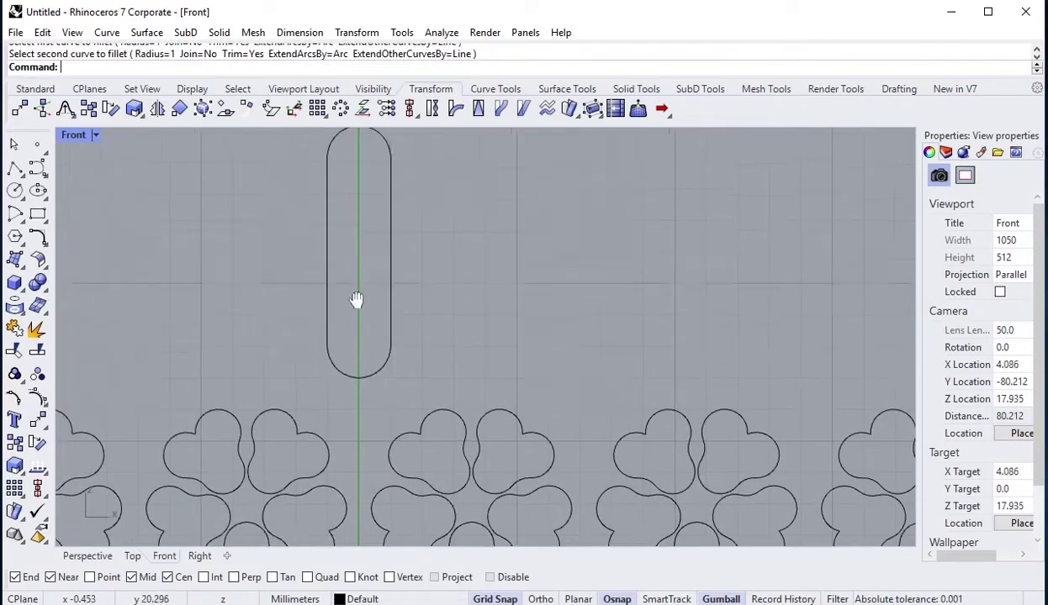
left_click(296, 286)
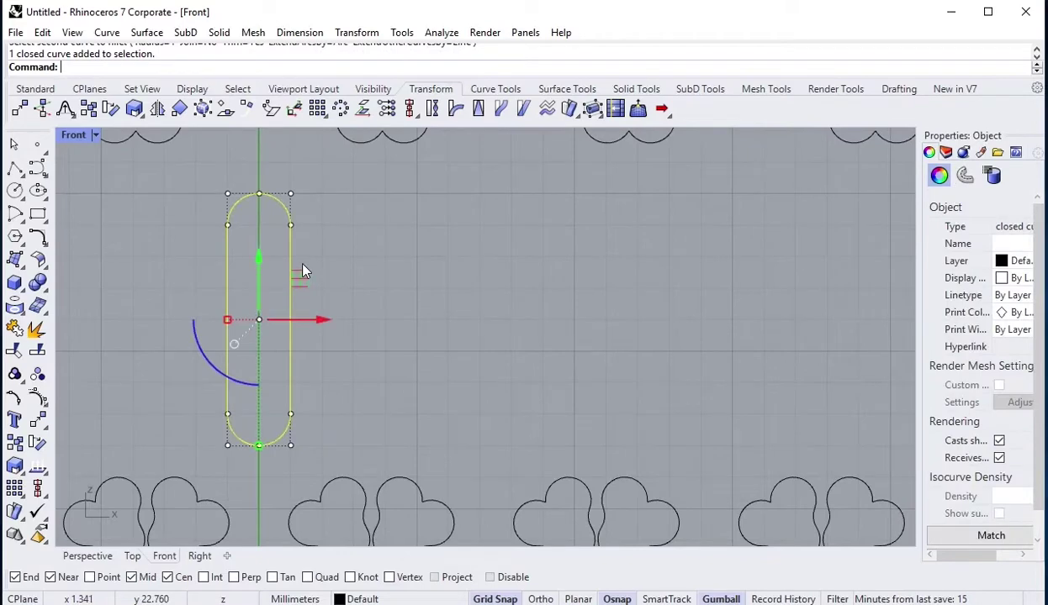
- Linear-array the slot into six side-by-side copies
scroll(299, 267, "down", 3)
scroll(290, 286, "up", 2)
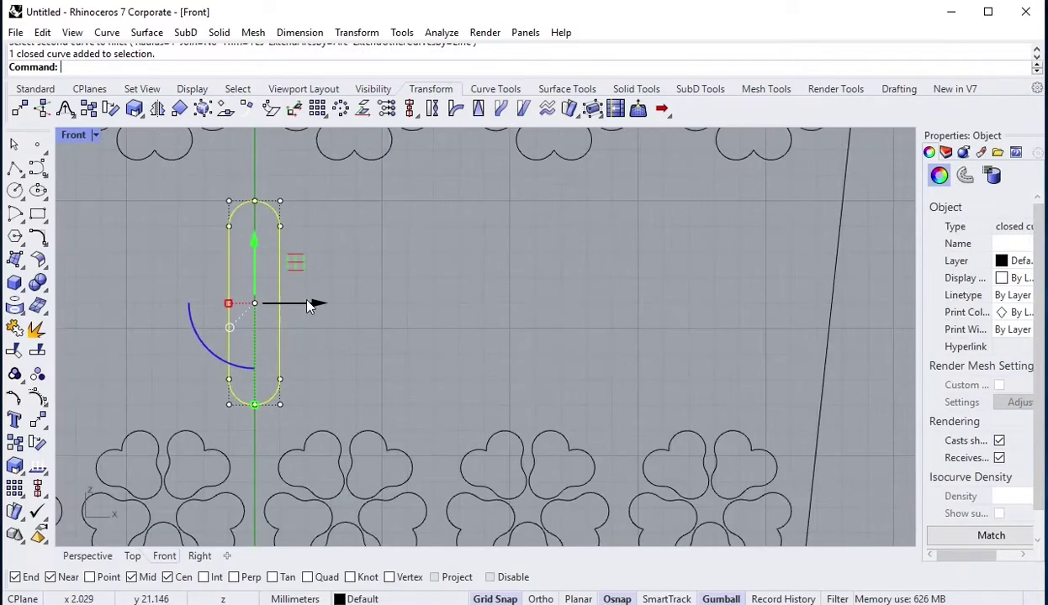
left_click(328, 118)
left_click(340, 137)
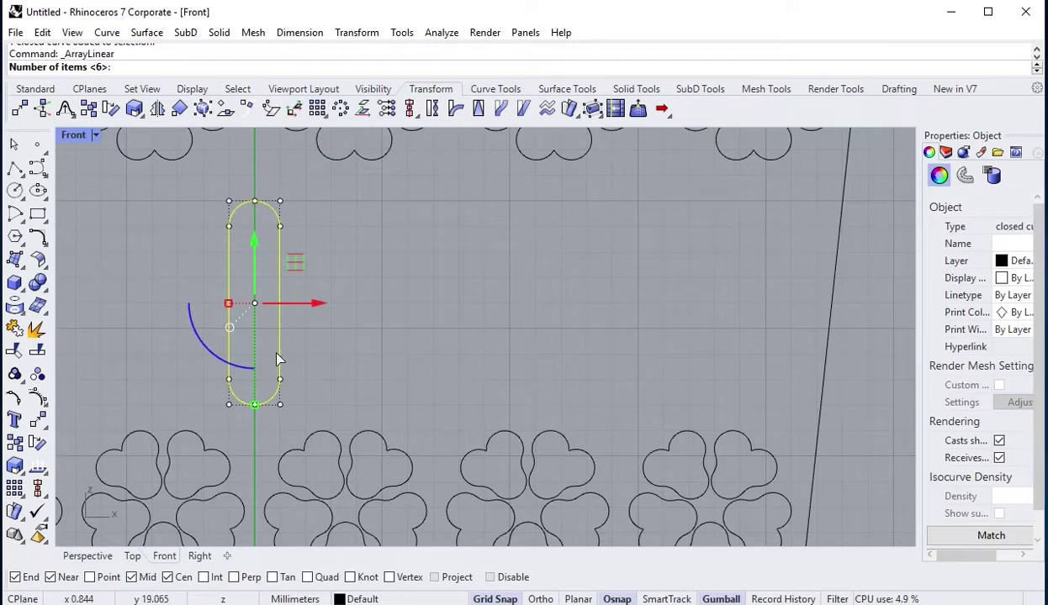
key("Return")
left_click(280, 380)
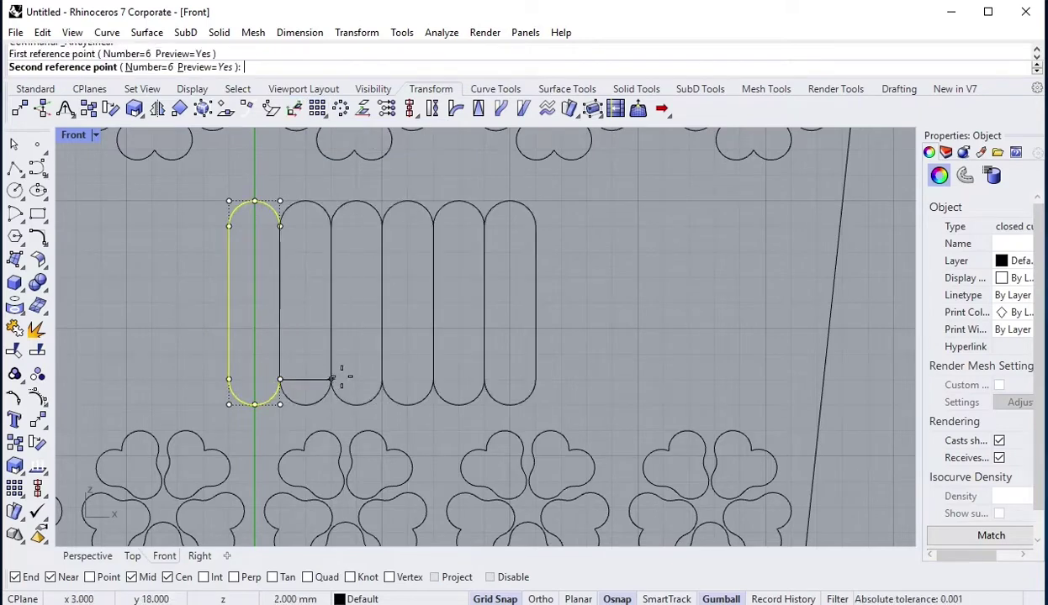
scroll(382, 379, "down", 3)
scroll(382, 383, "up", 1)
left_click(383, 384)
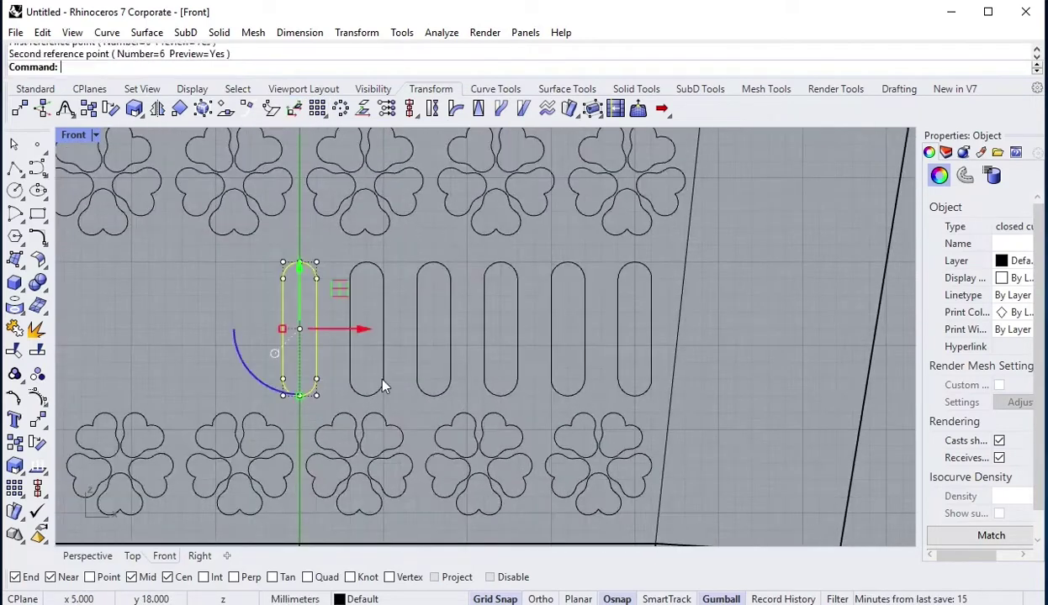
- Mirror the copied slots about the first slot's centre line onto the left side
key("Escape")
left_click_drag(631, 276, 356, 297)
right_click_drag(357, 297, 376, 307)
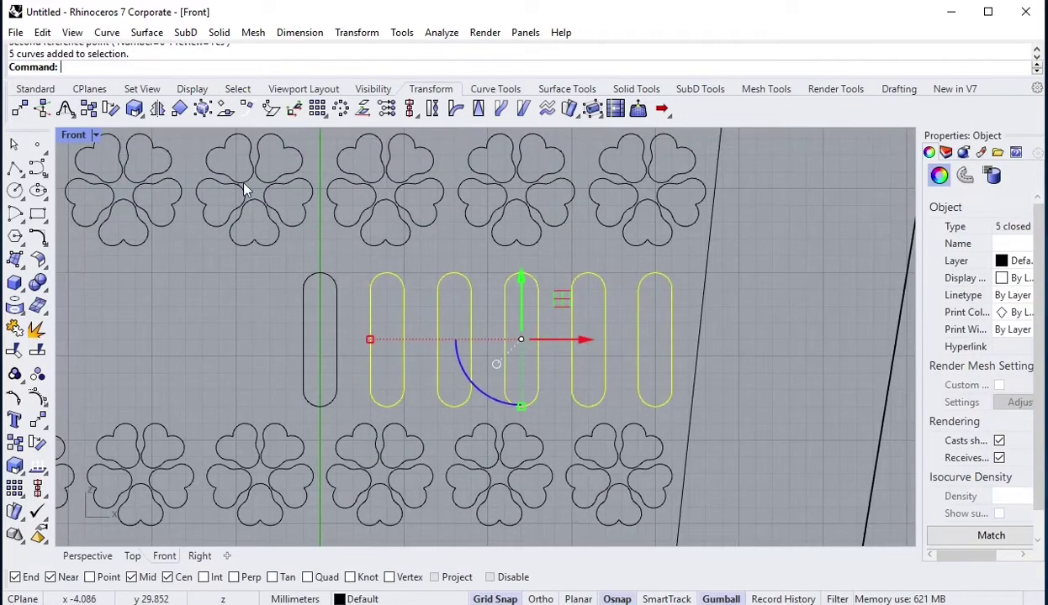
left_click(157, 109)
left_click(332, 286)
left_click(332, 307)
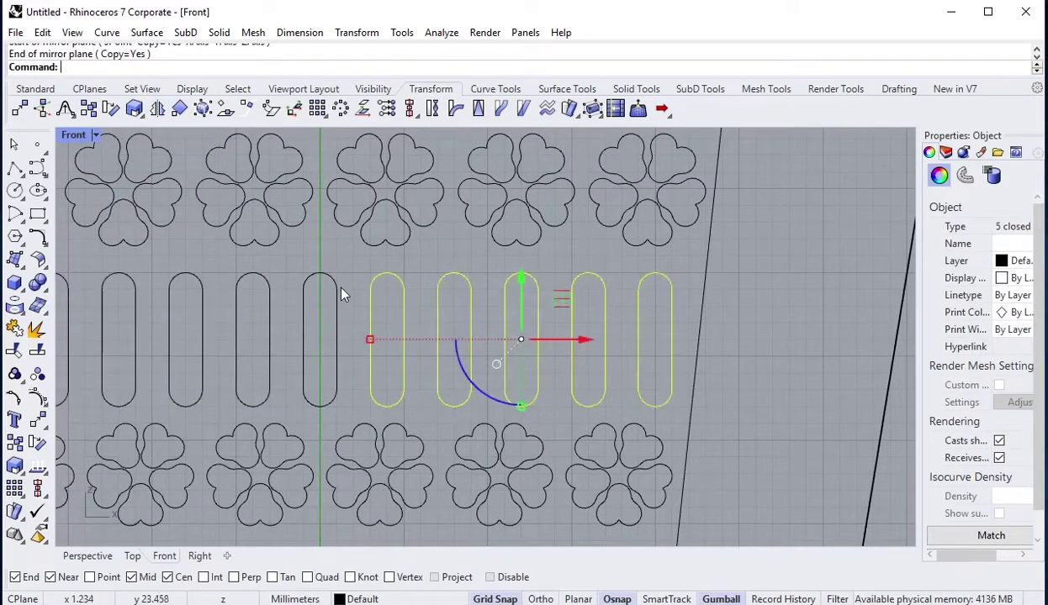
key("Escape")
scroll(412, 311, "down", 4)
scroll(412, 311, "down", 2)
scroll(441, 382, "down", 1)
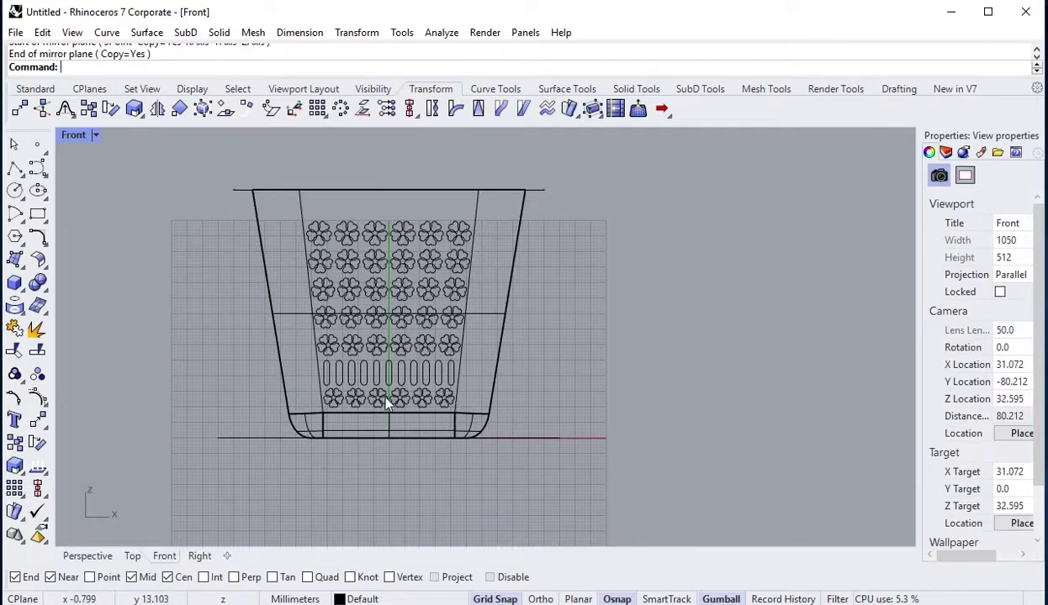
- Select all flower and slot curves, excluding the wall, and group them
scroll(385, 403, "up", 2)
scroll(380, 374, "up", 1)
scroll(345, 357, "up", 1)
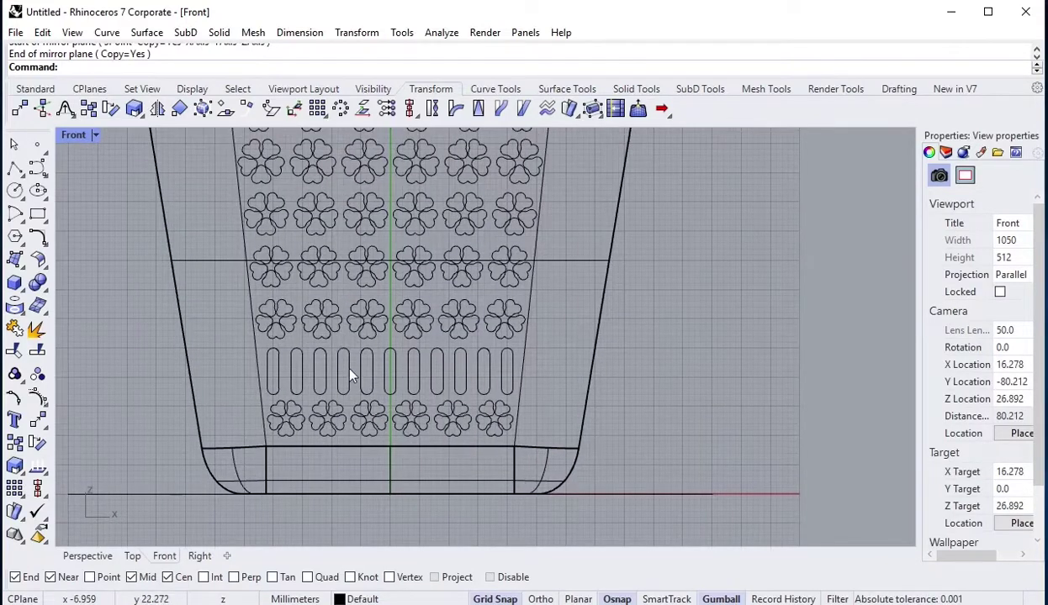
scroll(349, 372, "down", 1)
scroll(355, 367, "down", 1)
scroll(358, 370, "down", 1)
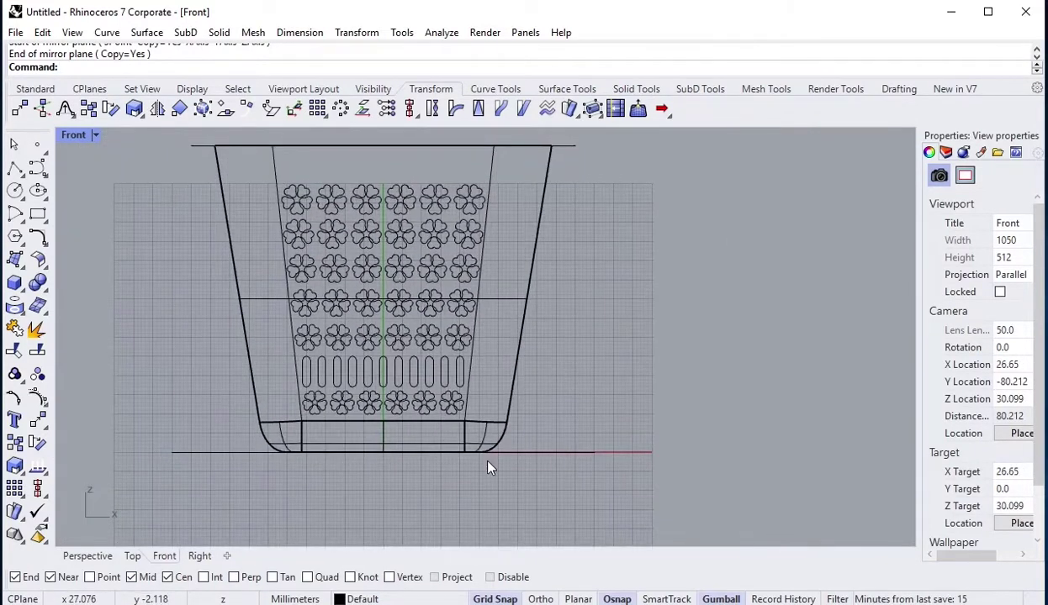
key("ctrl+a")
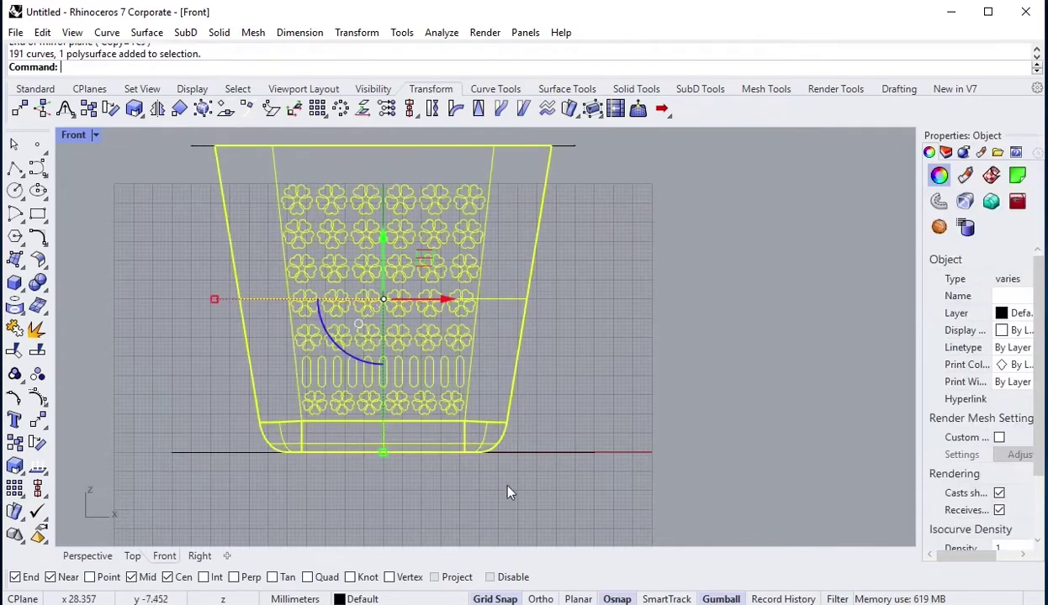
left_click(257, 420, "ctrl")
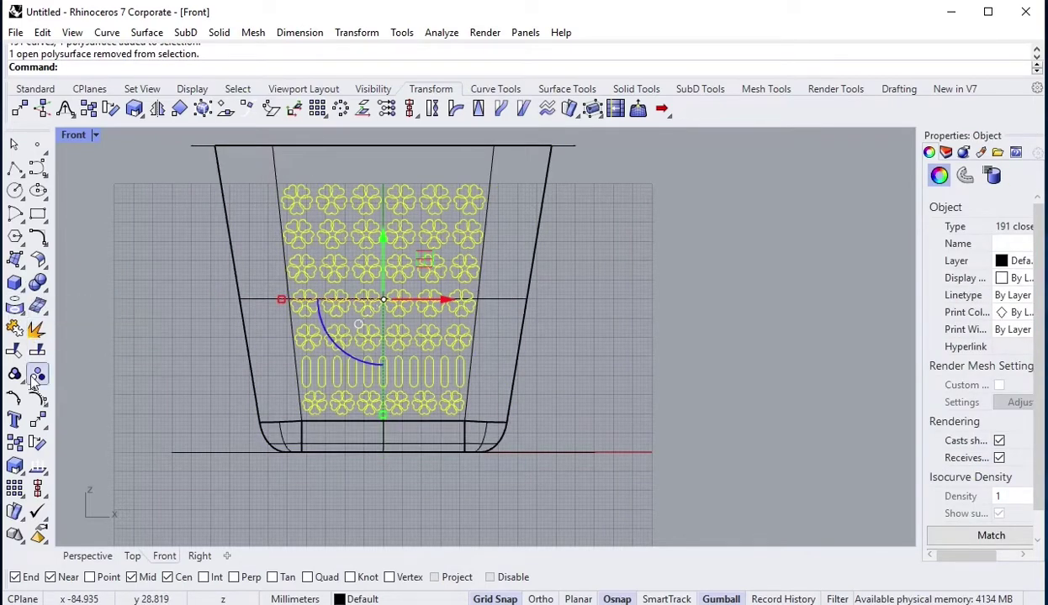
left_click(16, 330)
- Split the basket wall with the grouped curves and delete the 191 cutout pieces
left_click(292, 423)
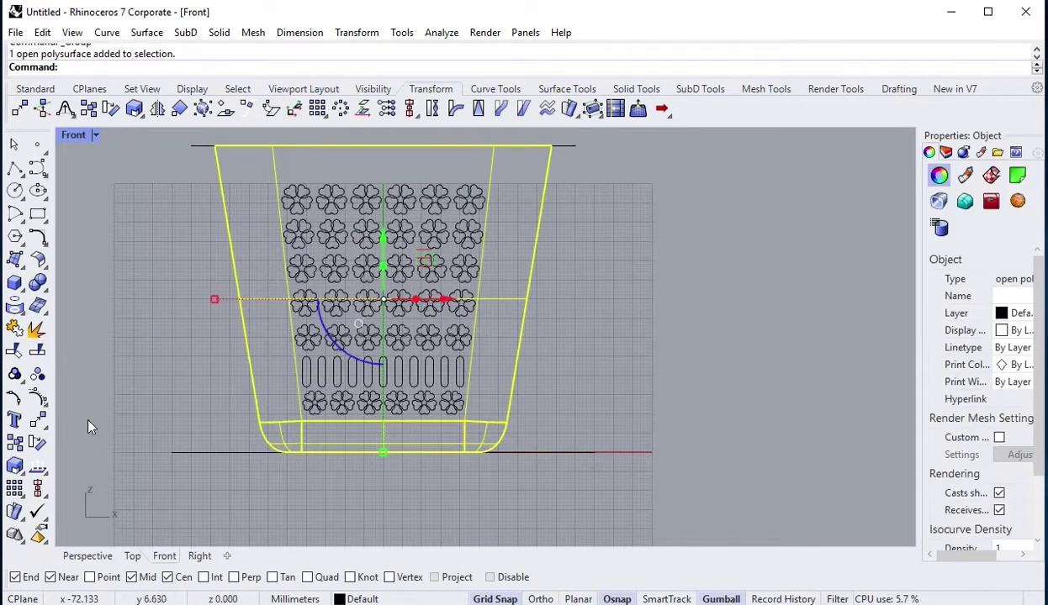
left_click(38, 353)
left_click(337, 377)
key("Return")
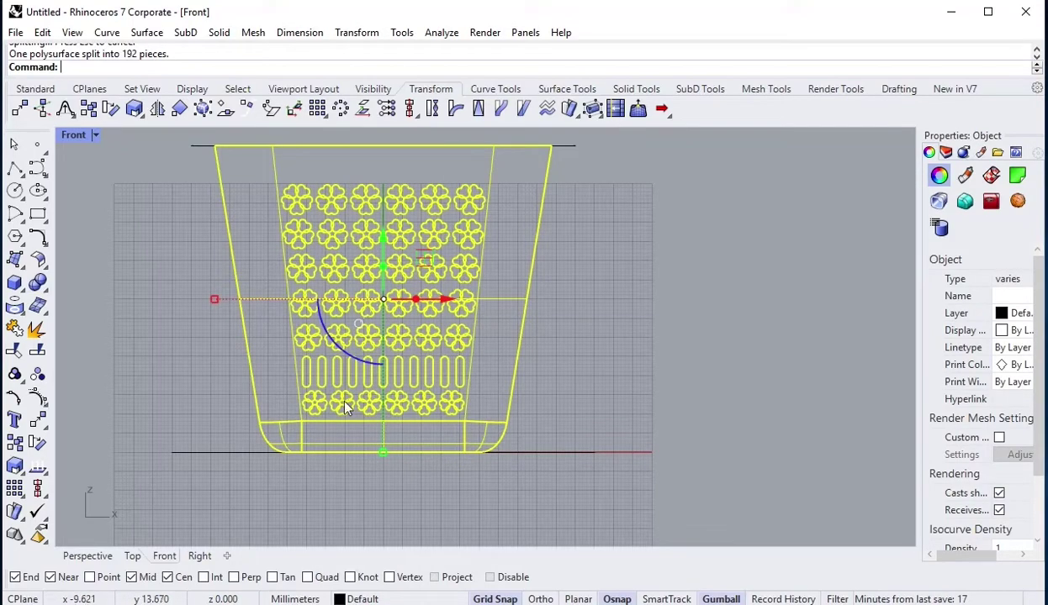
left_click(282, 452, "ctrl")
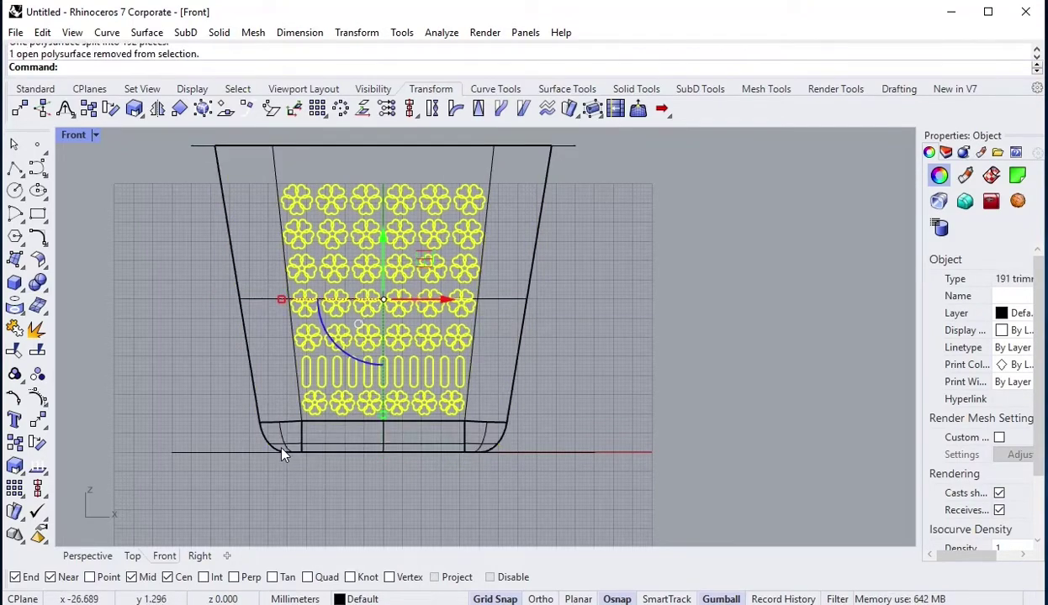
key("Delete")
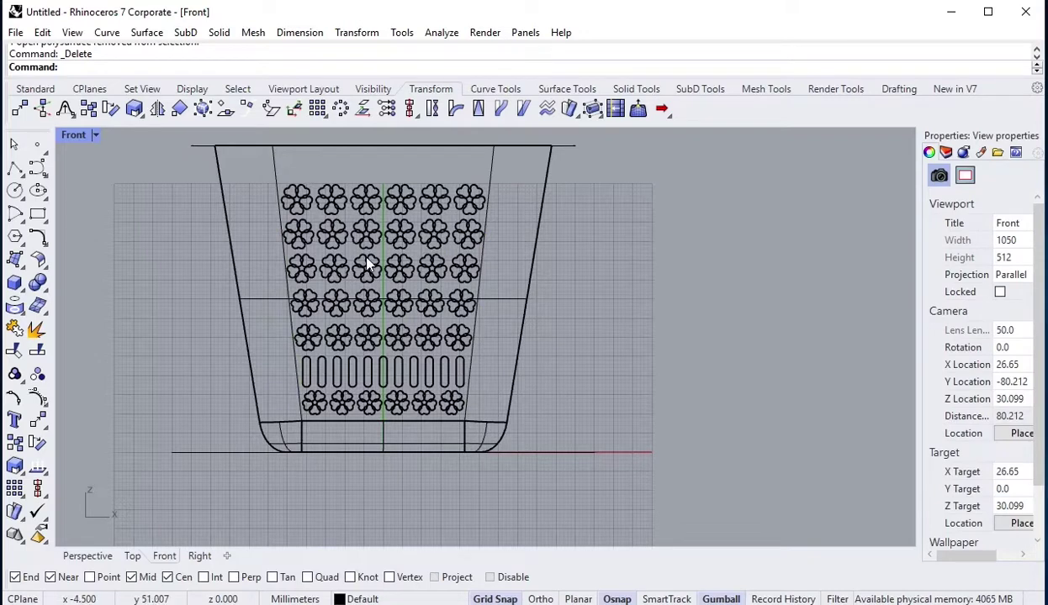
- Hide the cutout curves and select the perforated wall panel
left_click(367, 265)
left_click(432, 311)
left_click(373, 89)
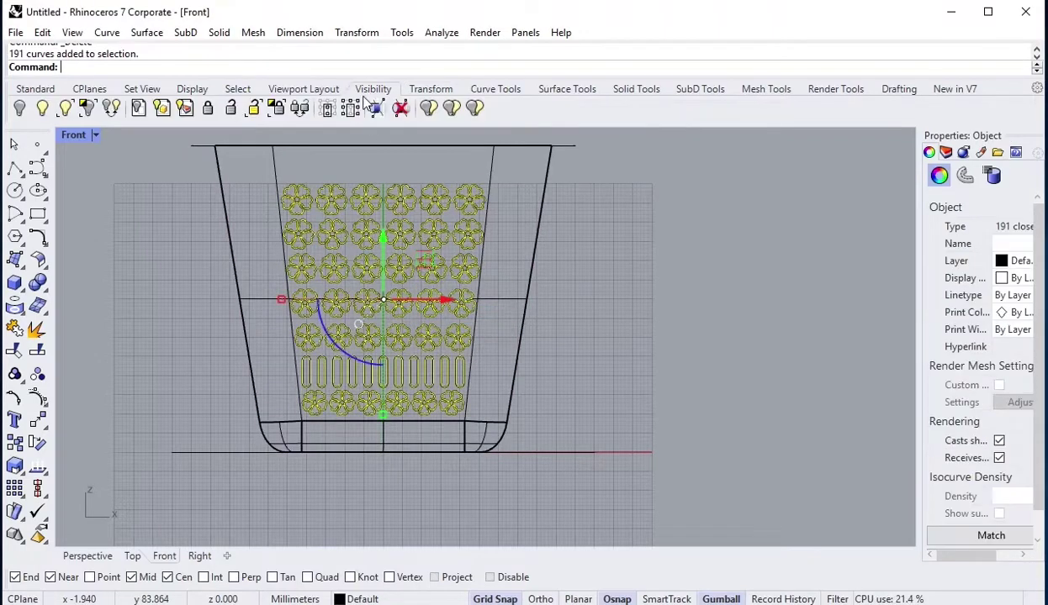
left_click(19, 108)
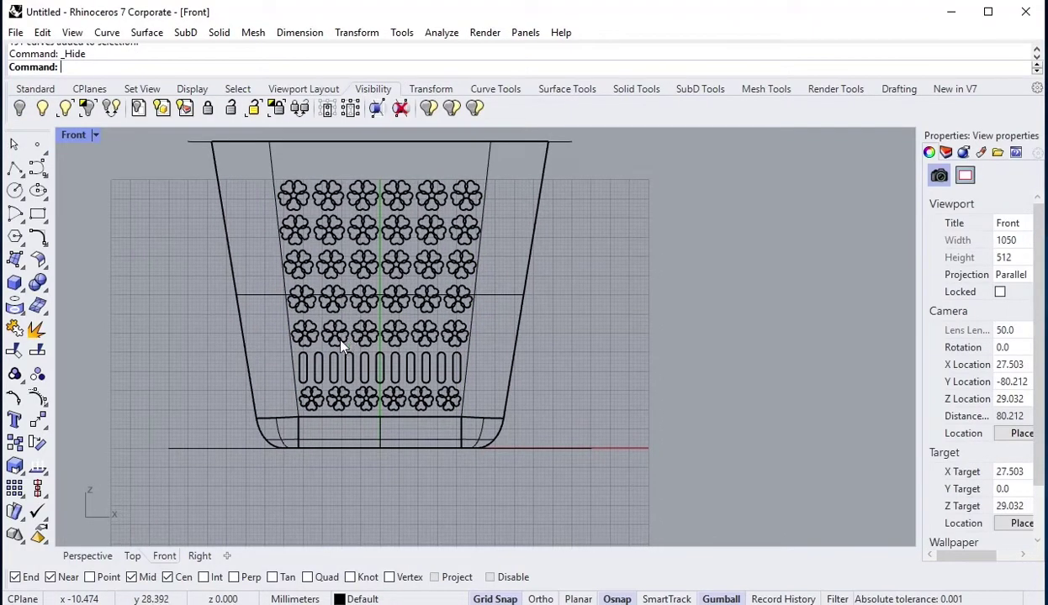
left_click(87, 556)
mouse_move(403, 353)
right_mouse_down()
mouse_move(466, 367)
mouse_move(447, 289)
right_mouse_up()
left_click(447, 289)
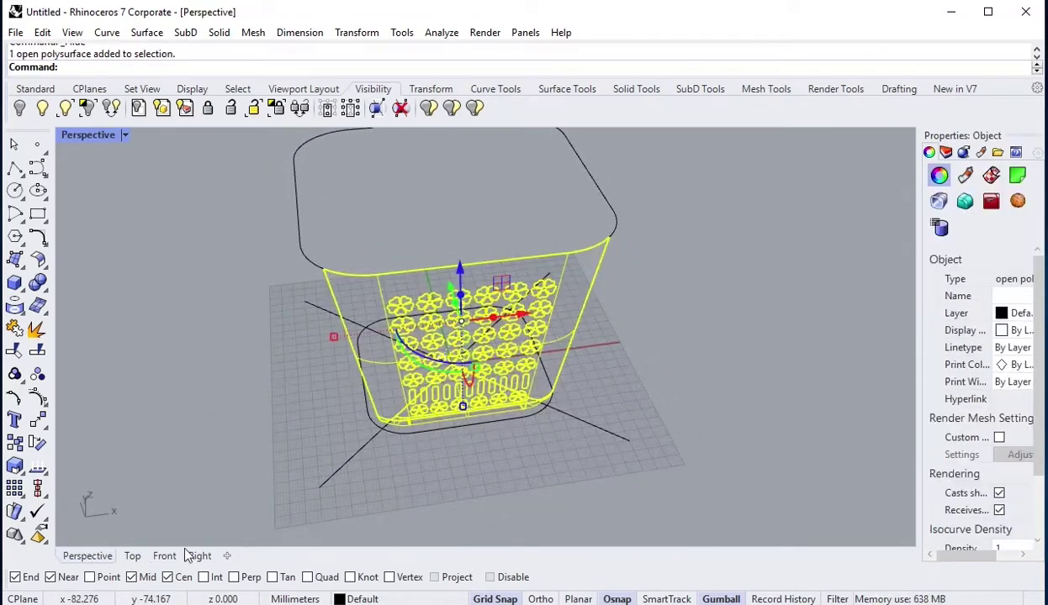
left_click(132, 556)
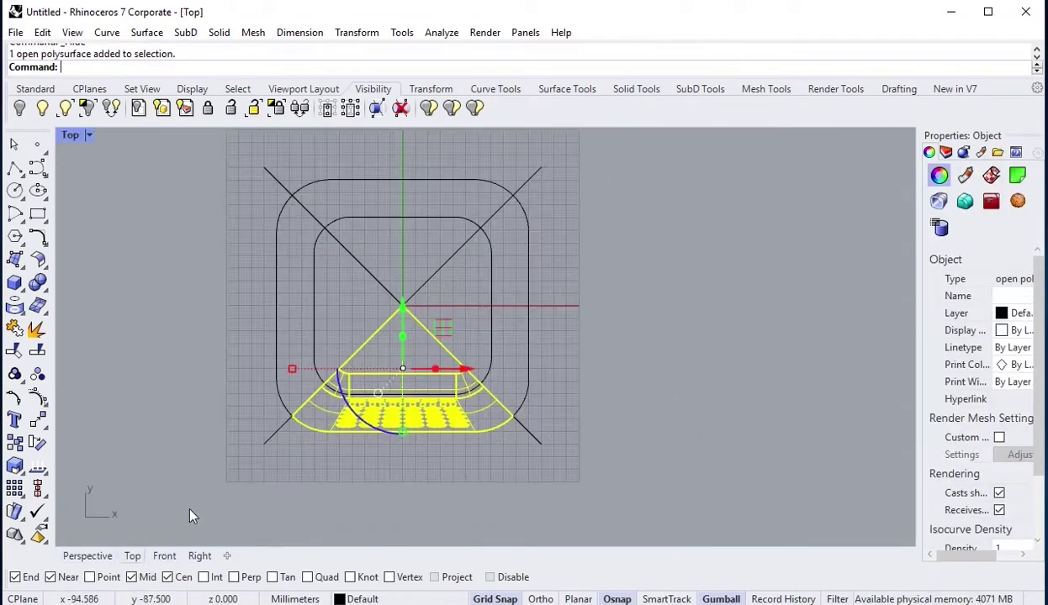
- Polar-array the wall panel about the centre crossing with 4 items over 360°
left_click(430, 89)
left_click(339, 108)
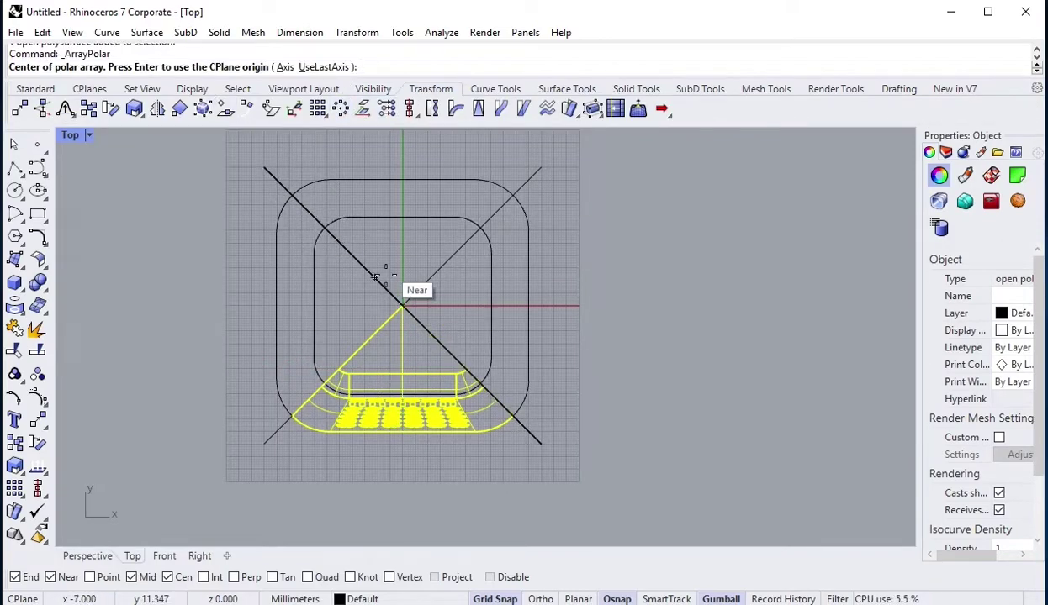
left_click(403, 306)
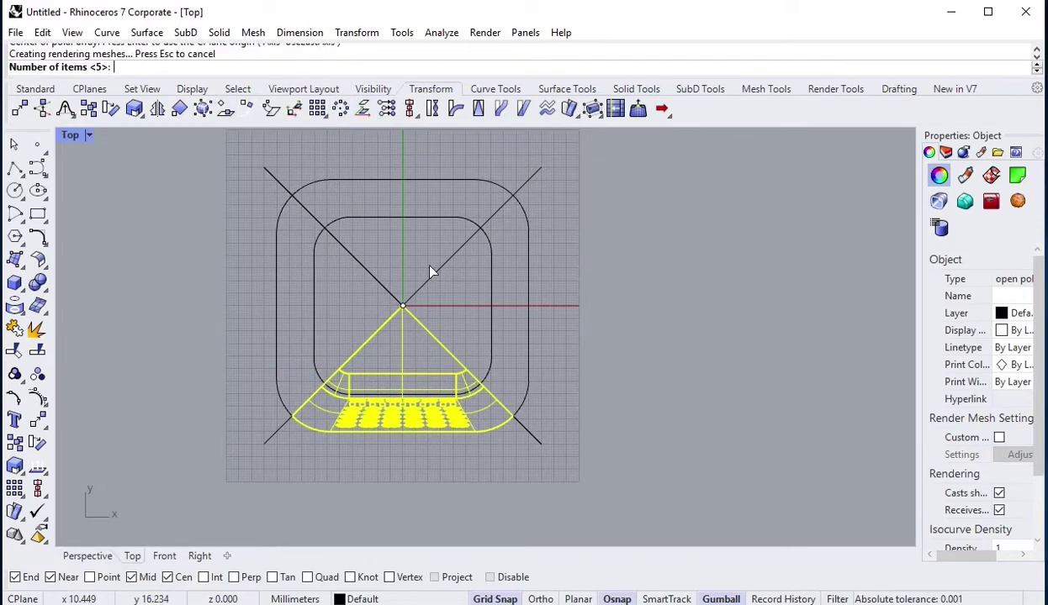
type("4")
key("Return")
key("Return")
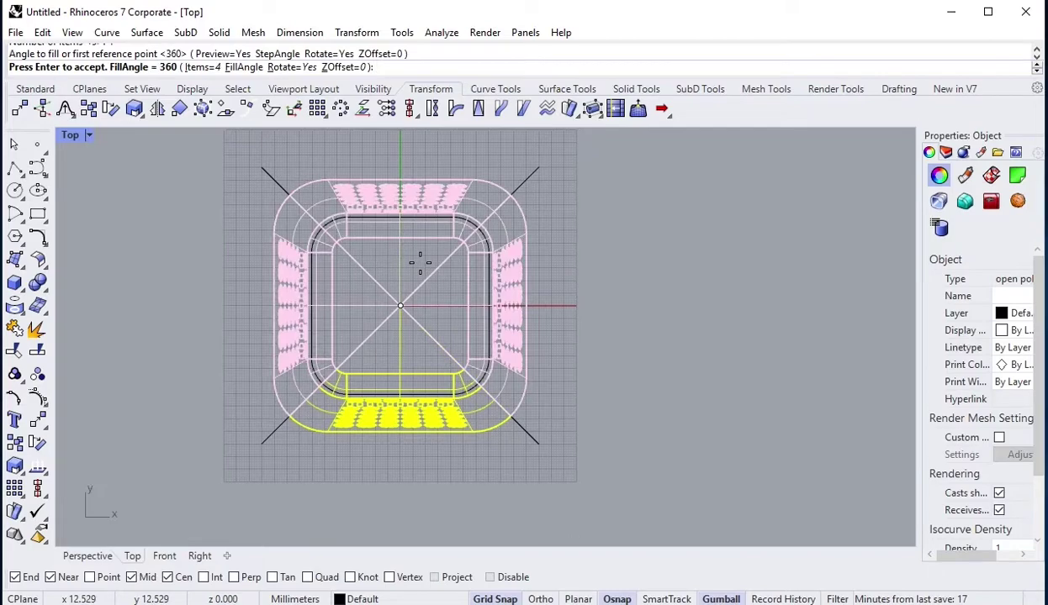
key("Return")
left_click(87, 556)
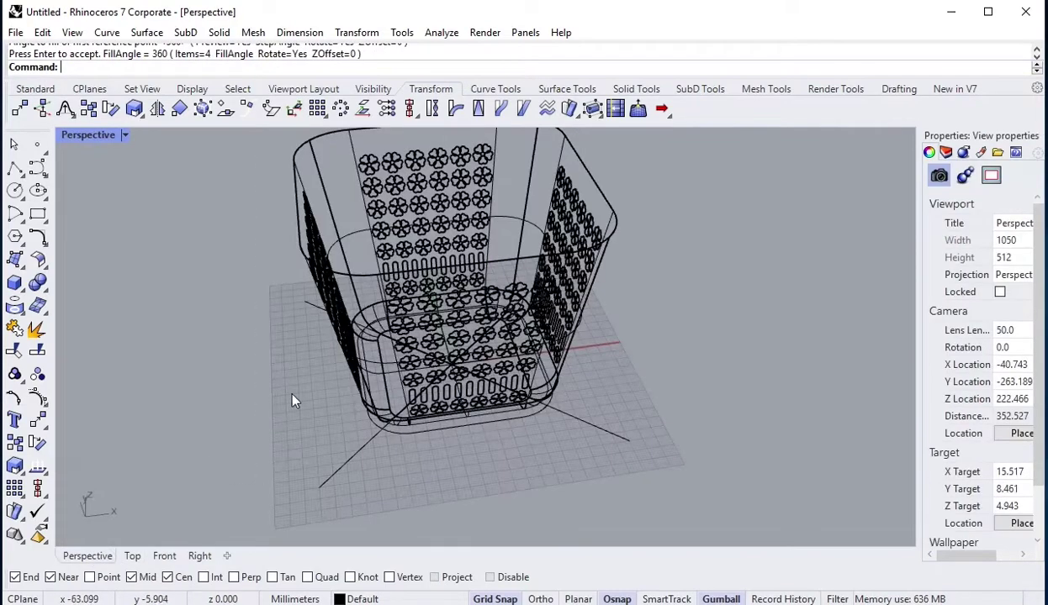
- Select all four wall panels and start joining them
left_click(468, 295)
right_click_drag(468, 295, 414, 177)
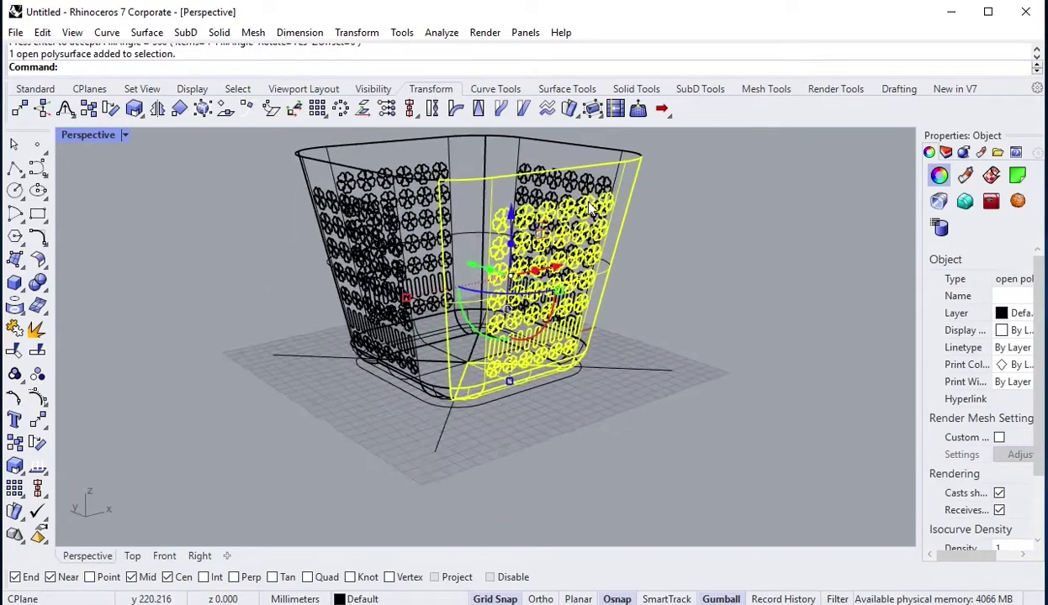
left_click(415, 177)
left_click(415, 177, "shift")
left_click(362, 278, "shift")
left_click(14, 329)
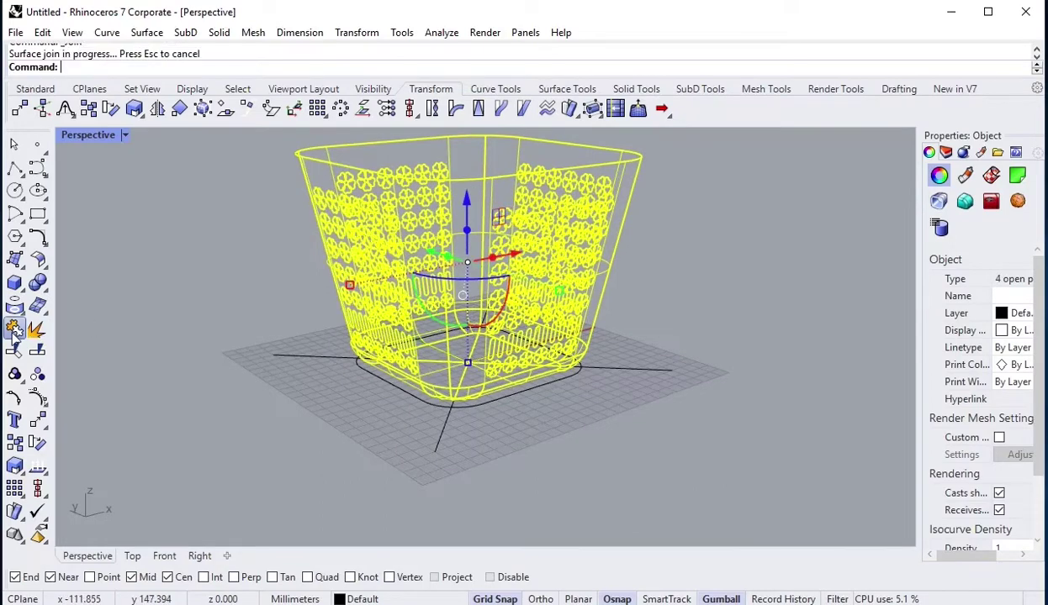
- Select the top outline curve of the joined basket walls from the overlapping objects
left_click(328, 397)
mouse_move(328, 397)
right_mouse_down()
mouse_move(388, 293)
mouse_move(269, 212)
mouse_move(299, 236)
mouse_move(293, 229)
right_mouse_up()
left_click(388, 292)
scroll(263, 217, "up", 5)
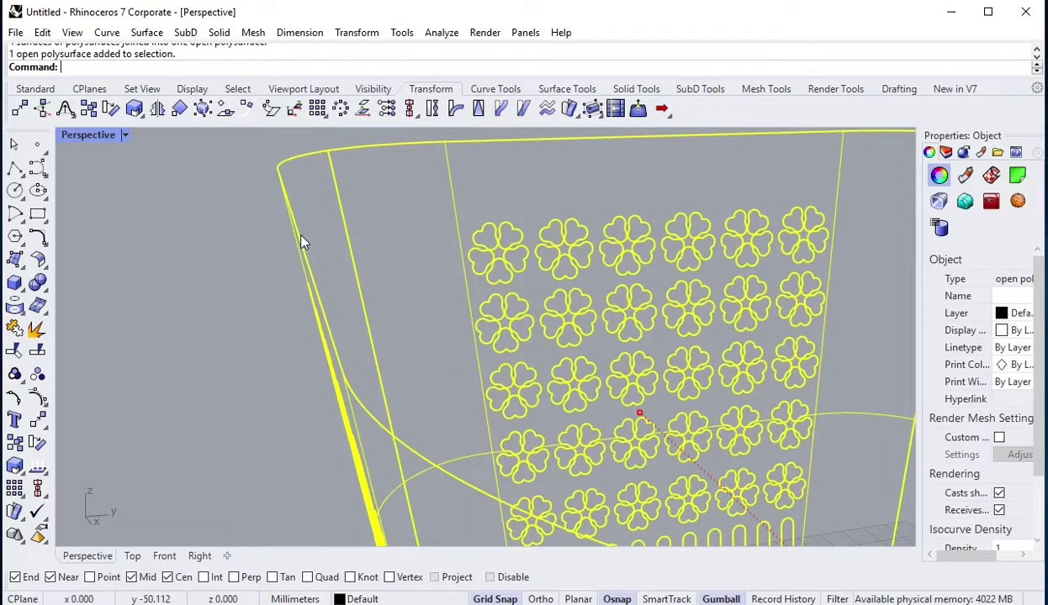
left_click(293, 229)
left_click(323, 268)
mouse_move(323, 267)
right_mouse_down()
mouse_move(305, 241)
mouse_move(301, 252)
right_mouse_up()
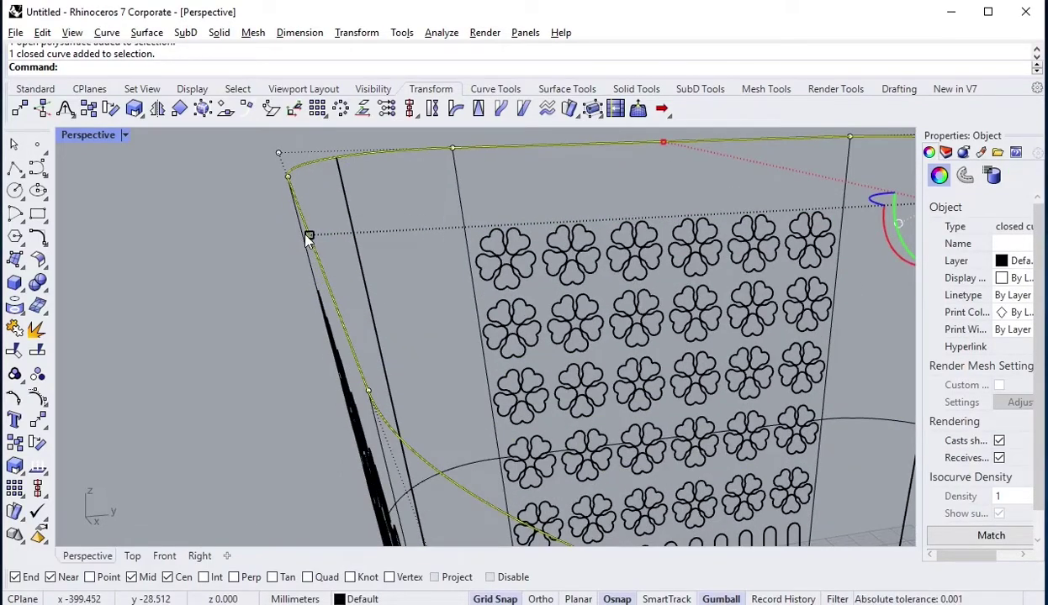
- Scale up a copy of the top outline and raise it above the basket rim
left_click_drag(306, 235, 293, 238)
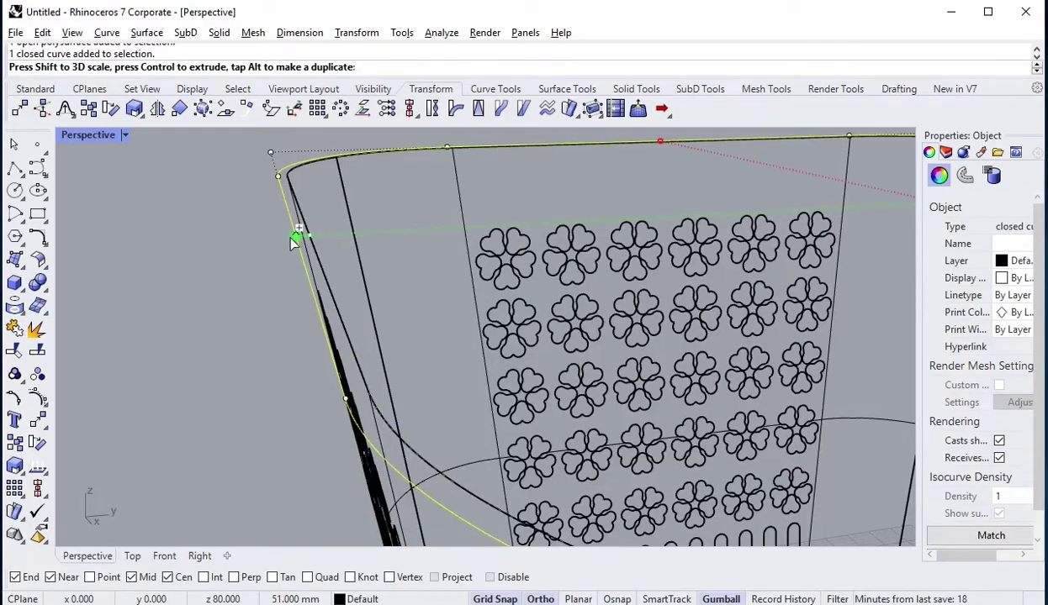
scroll(292, 239, "down", 5)
right_click_drag(220, 283, 430, 257)
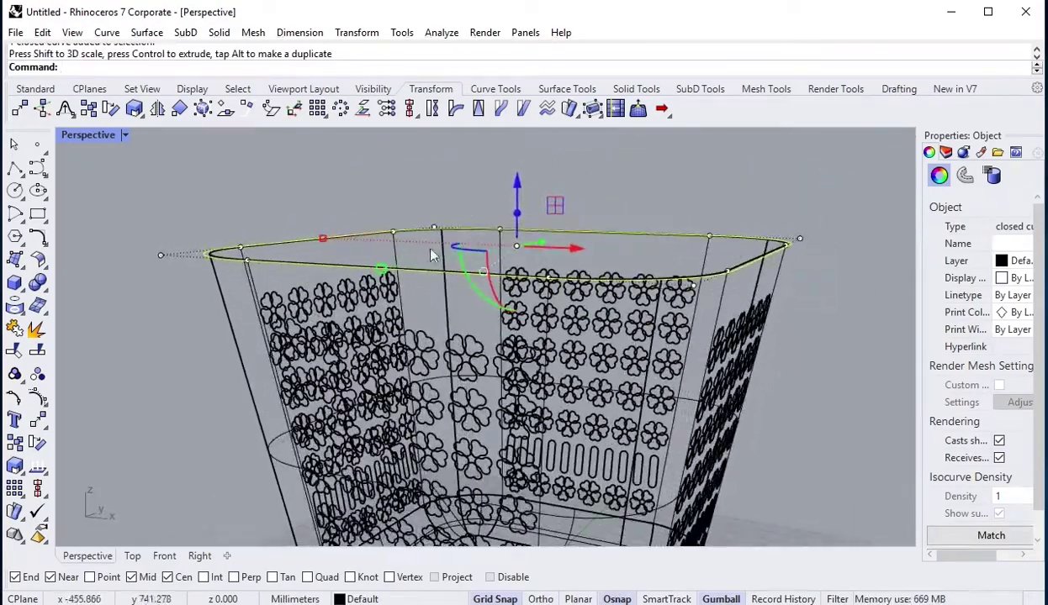
mouse_move(510, 200)
right_mouse_down()
mouse_move(428, 218)
mouse_move(508, 196)
right_mouse_up()
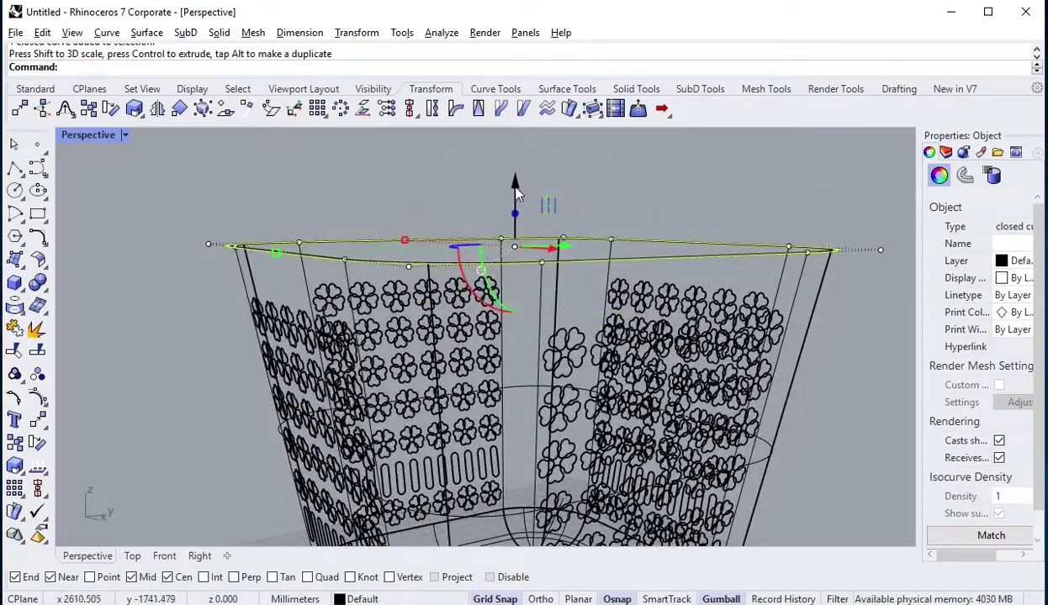
left_click_drag(517, 193, 516, 173)
mouse_move(515, 173)
right_mouse_down()
mouse_move(572, 229)
mouse_move(325, 239)
mouse_move(210, 286)
right_mouse_up()
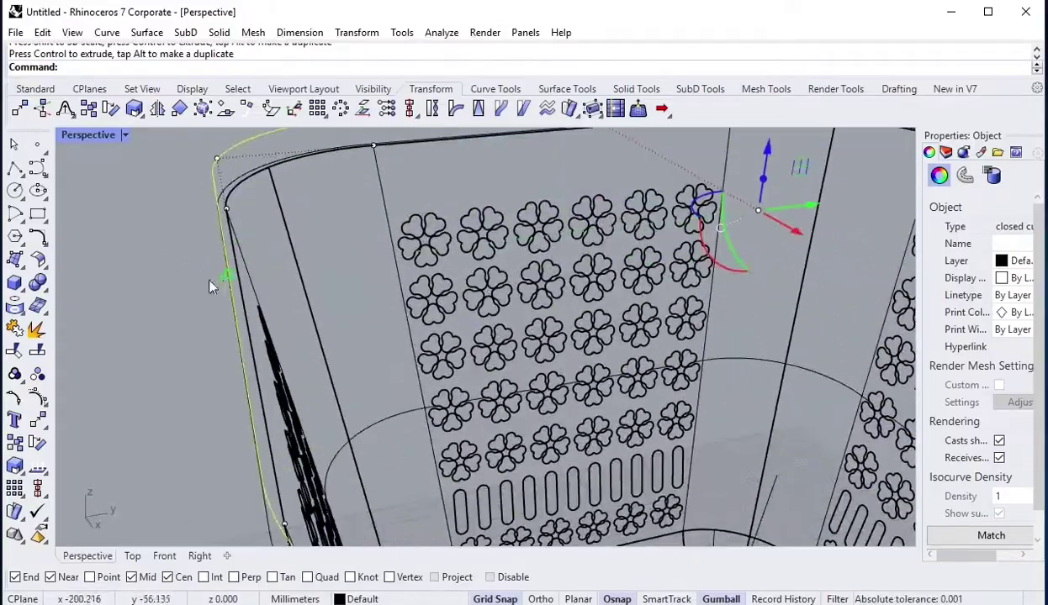
scroll(213, 265, "down", 3)
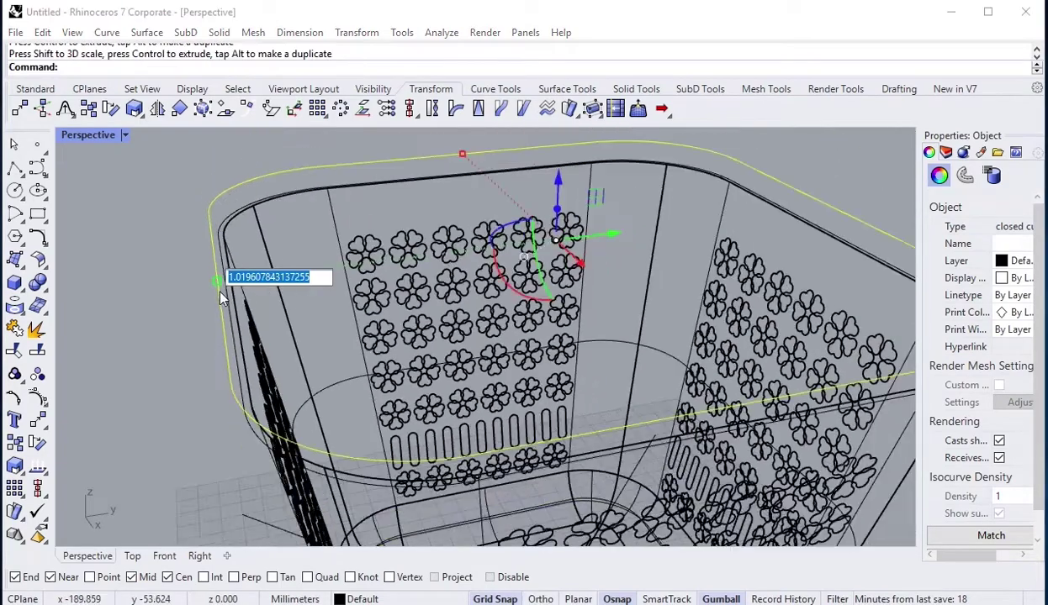
left_click_drag(456, 183, 455, 175)
- Pull one outline corner slightly outward and lower the outline curve by 3 mm
mouse_move(227, 236)
right_mouse_down()
mouse_move(234, 257)
mouse_move(412, 283)
right_mouse_up()
scroll(378, 269, "down", 1)
scroll(378, 269, "down", 3)
scroll(202, 240, "up", 3)
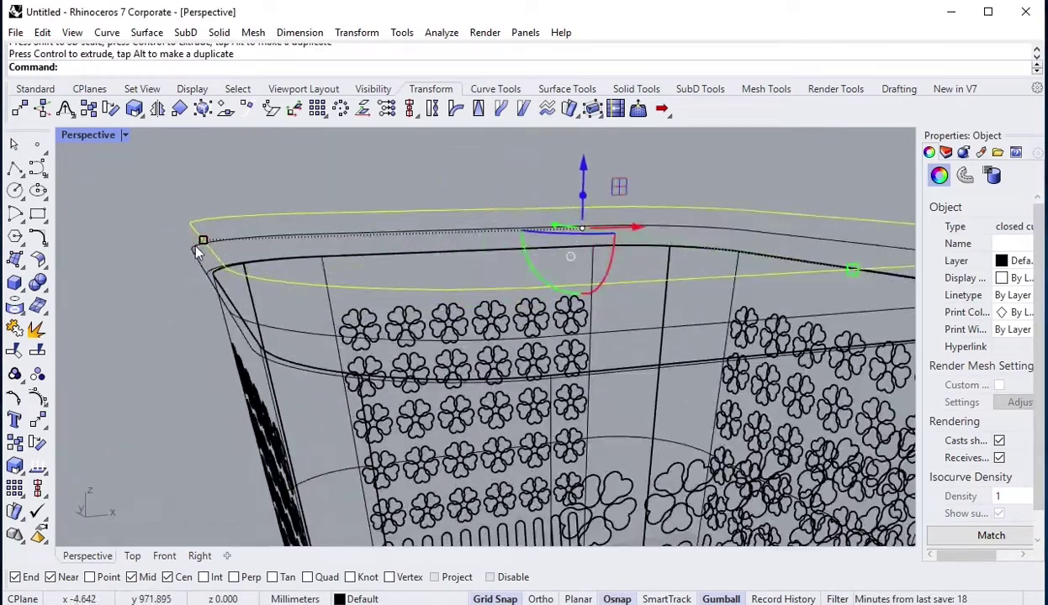
scroll(202, 239, "up", 2)
left_click_drag(204, 237, 182, 234)
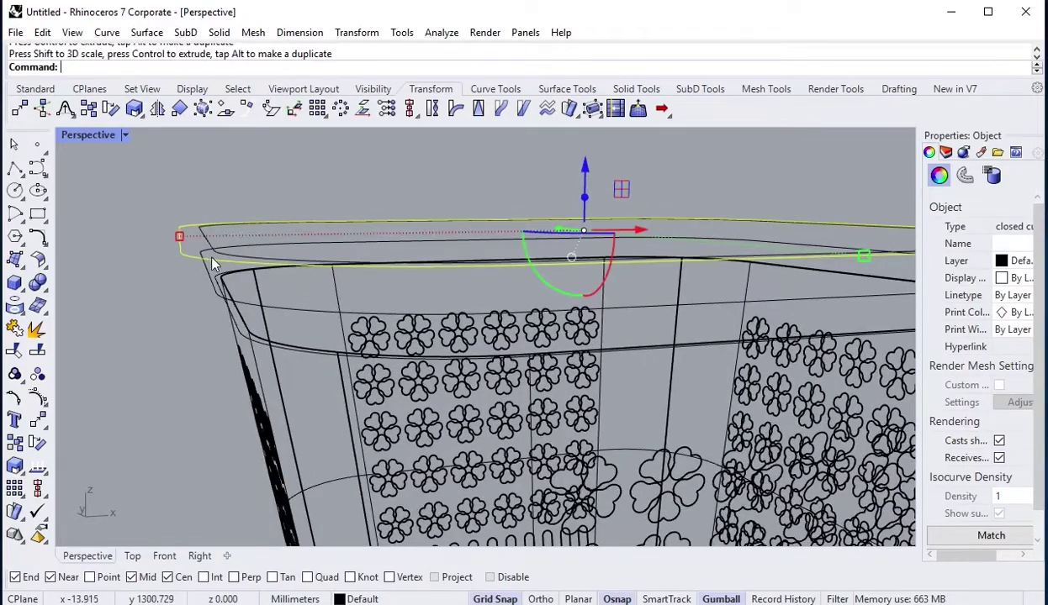
mouse_move(205, 250)
right_mouse_down()
mouse_move(232, 328)
mouse_move(165, 252)
right_mouse_up()
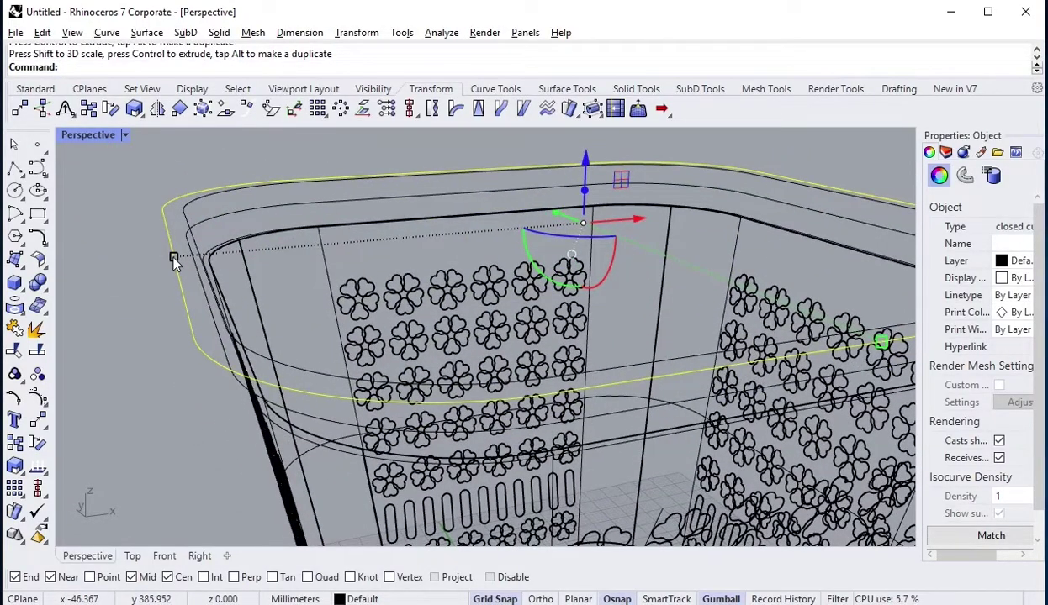
right_click_drag(176, 287, 175, 262)
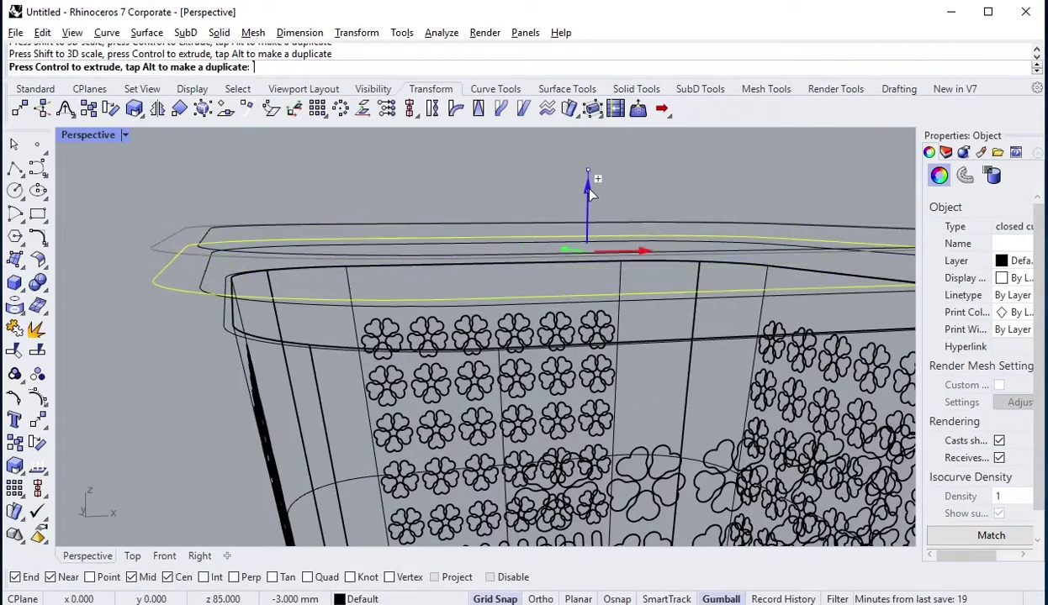
left_click_drag(591, 180, 584, 195)
right_click_drag(457, 265, 175, 309)
key("Escape")
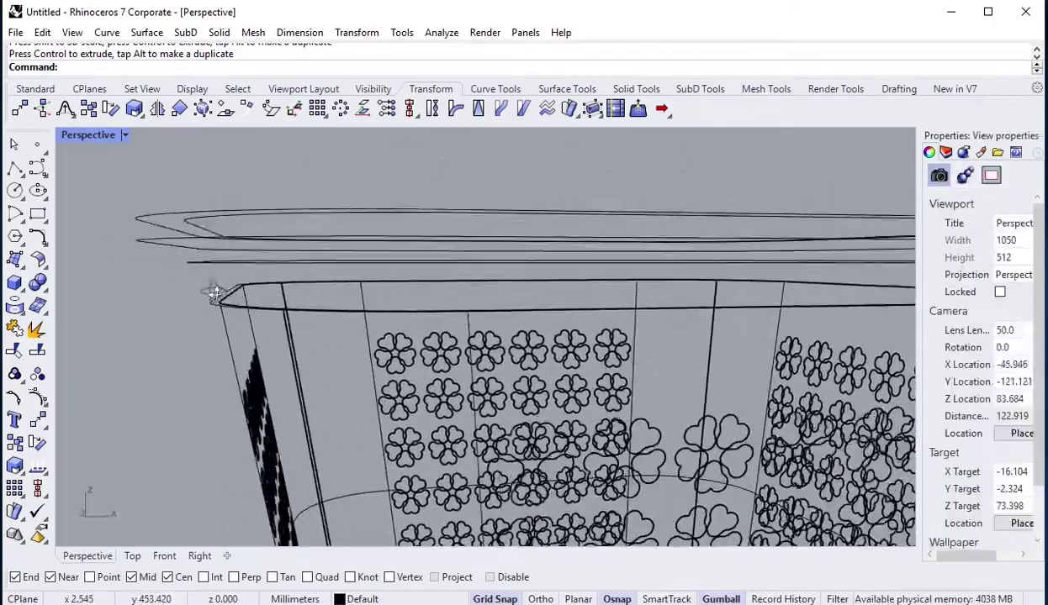
- Loft between the wall's top edge curve and the first rim outline curve
left_click(25, 269)
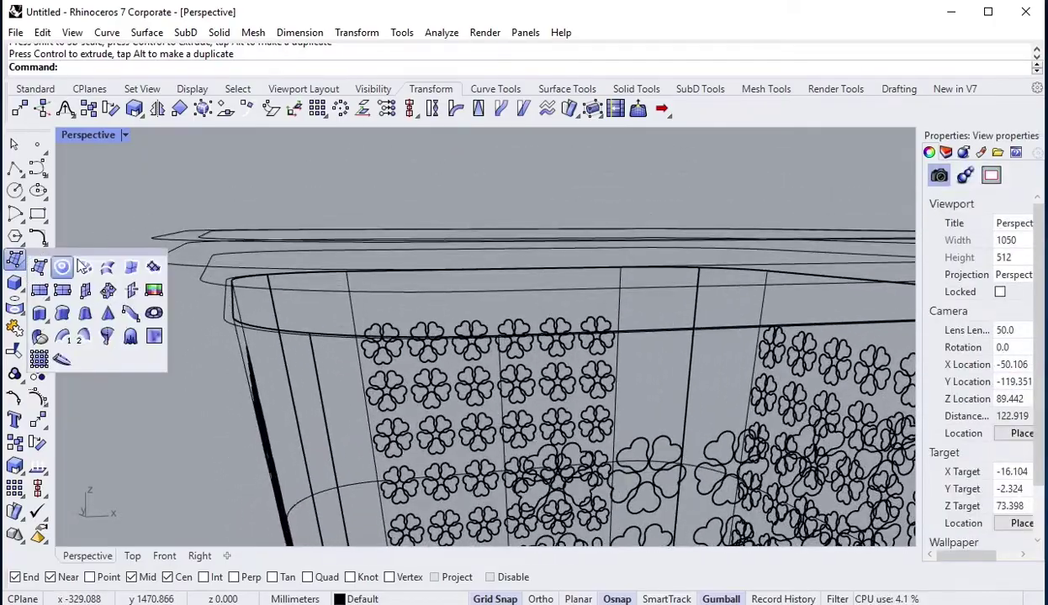
left_click(100, 337)
scroll(197, 329, "up", 3)
left_click(236, 297)
left_click(268, 330)
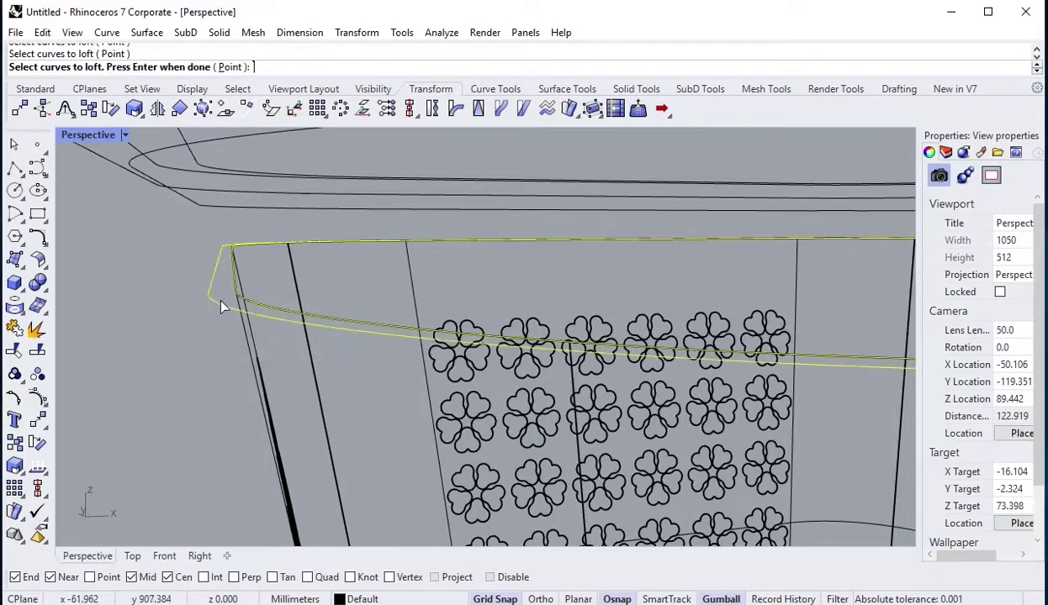
scroll(218, 299, "down", 2)
left_click(208, 296)
scroll(210, 296, "down", 2)
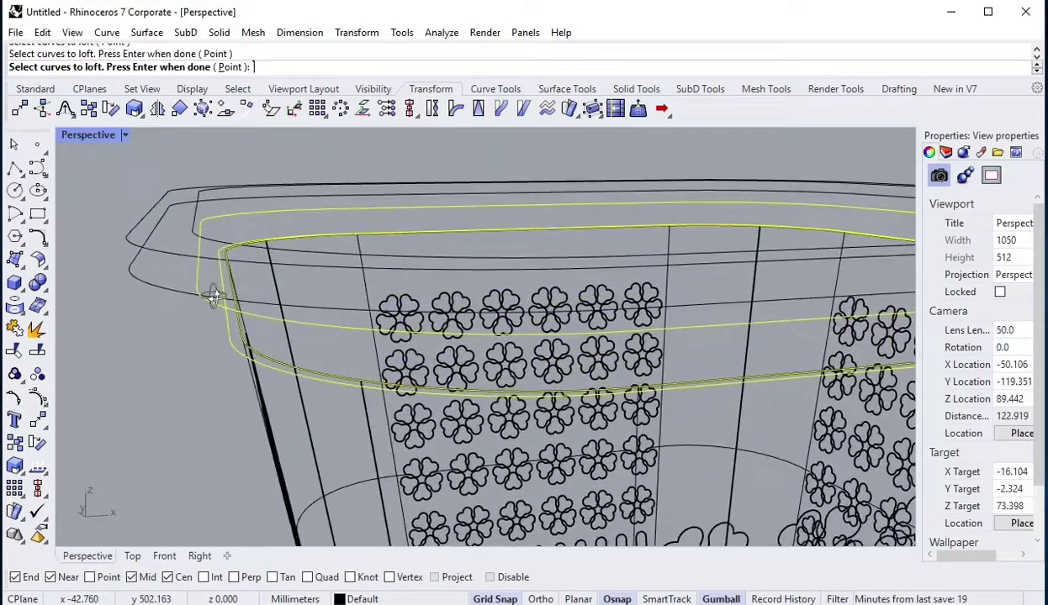
scroll(214, 296, "down", 2)
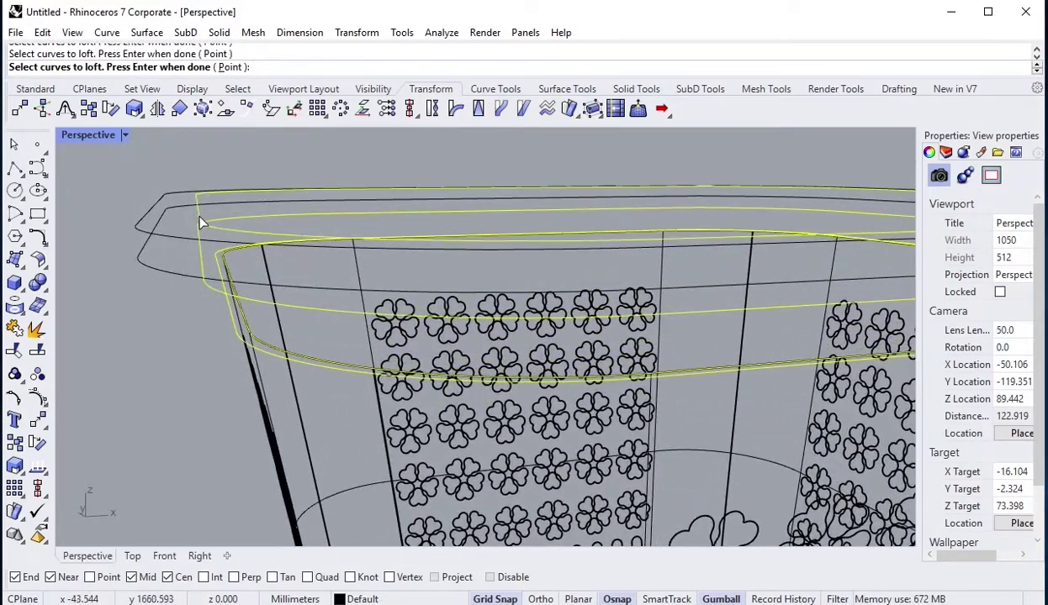
key("Return")
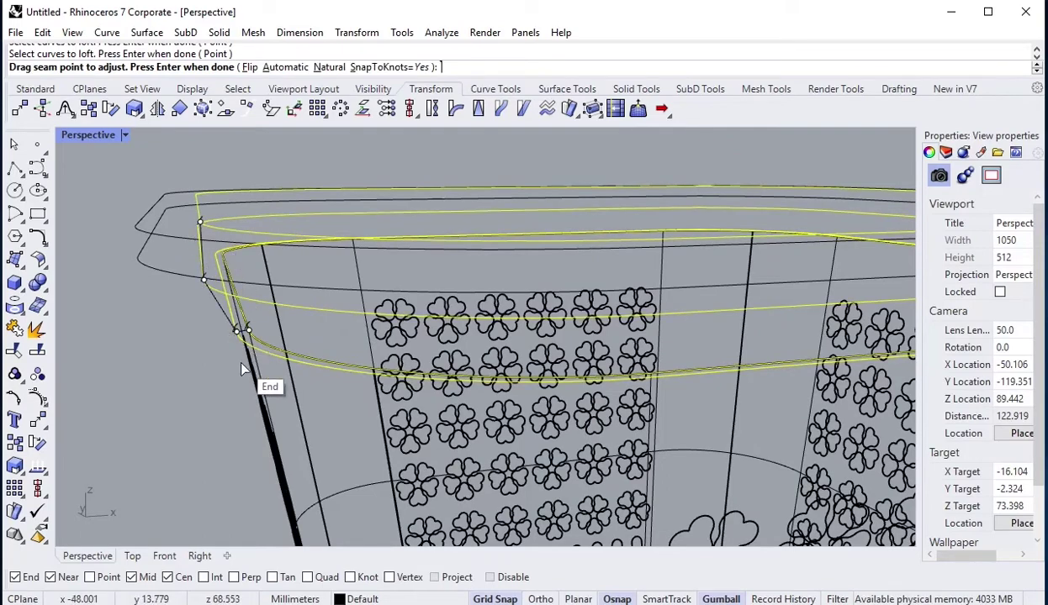
key("Return")
- Set the loft style to Straight sections and create the first rim band
right_click_drag(241, 369, 235, 340)
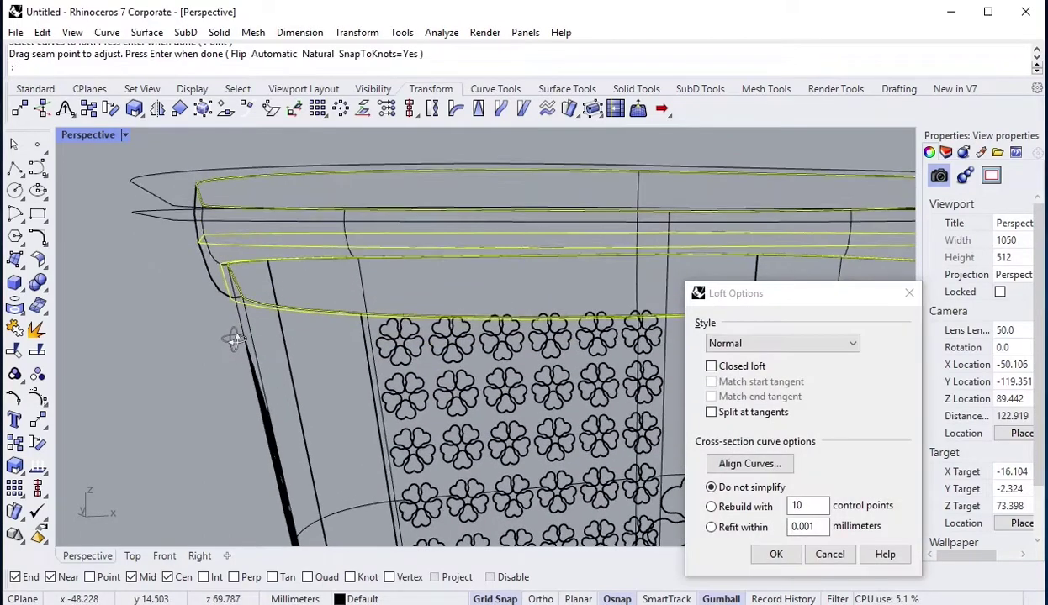
left_click(748, 345)
left_click(737, 400)
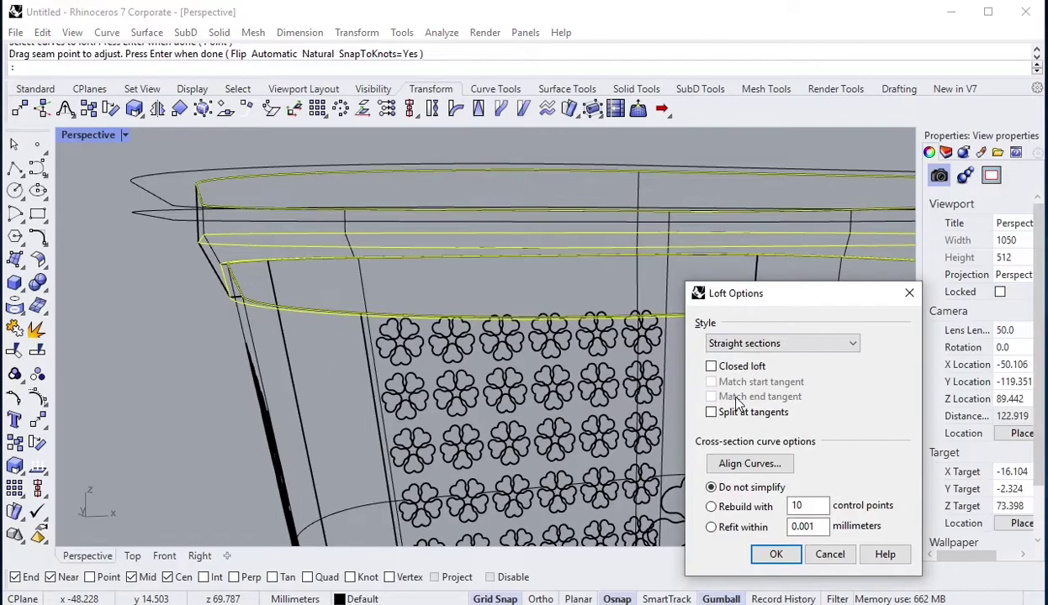
left_click(774, 555)
- Loft a second straight-section band between the next two rim curves, then select all pieces
mouse_move(252, 320)
right_mouse_down()
mouse_move(210, 257)
mouse_move(167, 252)
right_mouse_up()
key("Return")
left_click(176, 229)
left_click(168, 262)
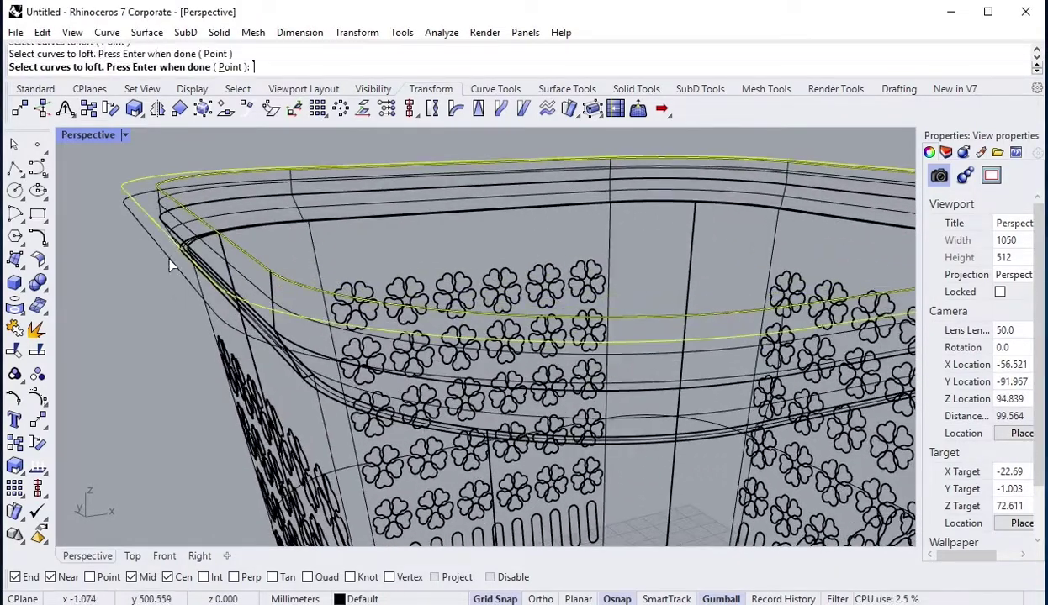
key("Return")
key("Return")
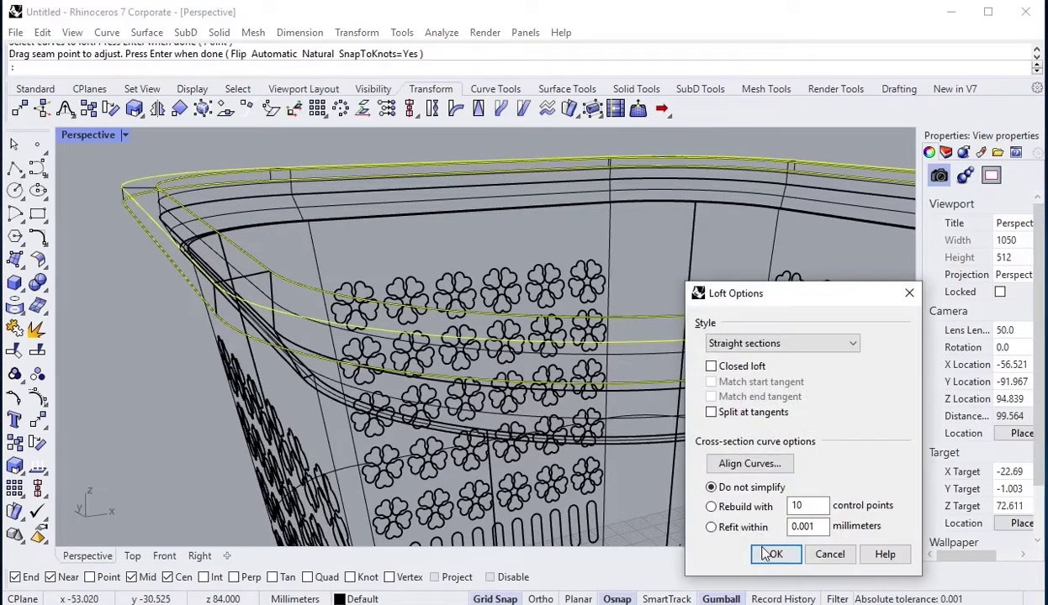
left_click(770, 554)
right_click_drag(252, 252, 320, 236)
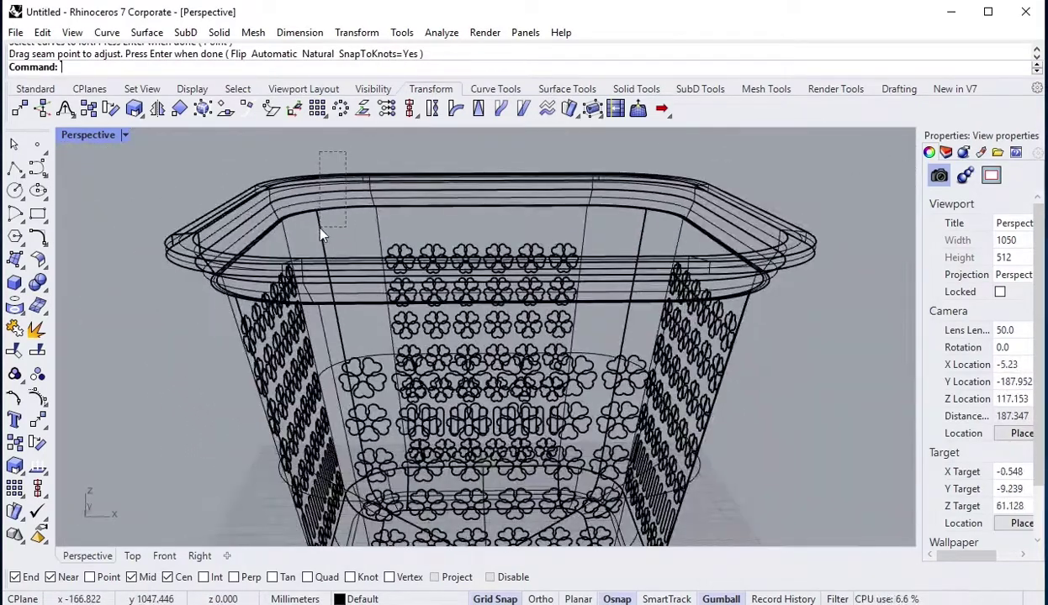
left_click_drag(320, 226, 322, 227)
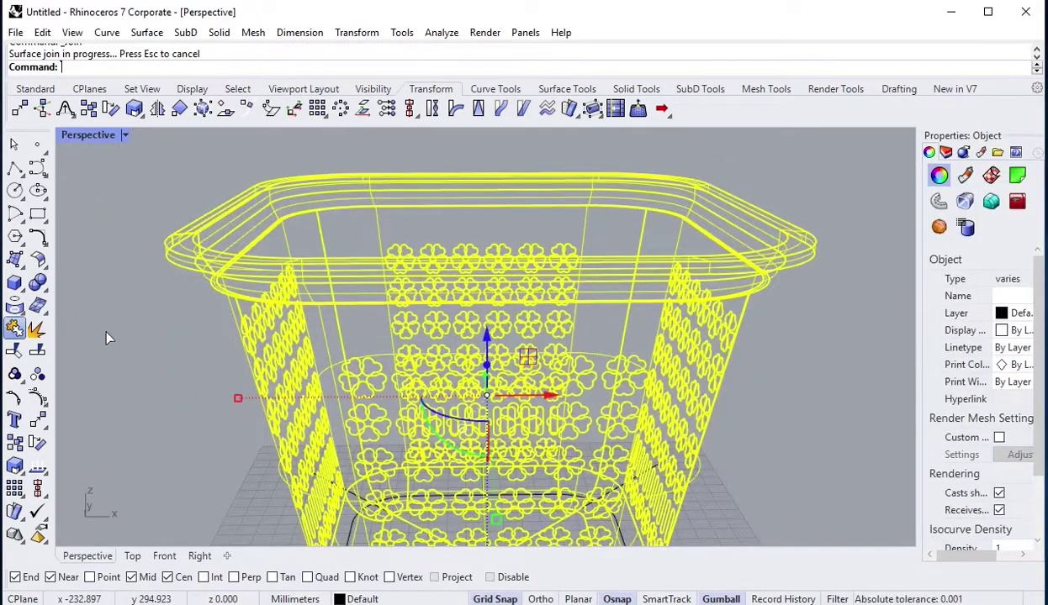
- Switch the viewport to Shaded display for the basket
left_click(210, 361)
right_click_drag(169, 344, 222, 358)
scroll(222, 357, "up", 3)
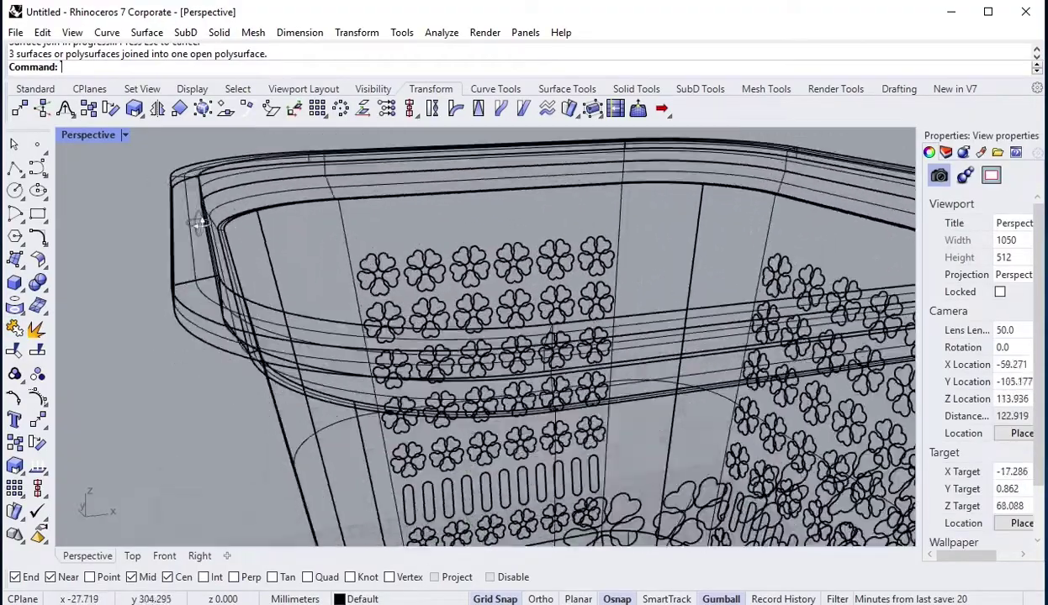
scroll(134, 157, "up", 2)
left_click(125, 134)
left_click(94, 212)
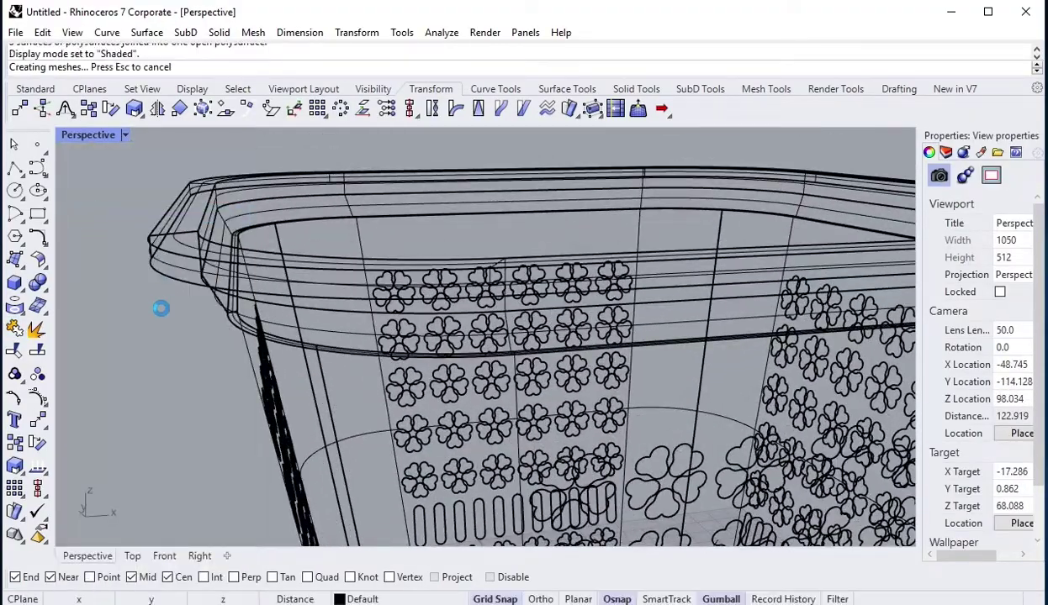
- Orbit to a front view of the shaded basket and bring up the Solid Tools
scroll(225, 240, "down", 2)
scroll(225, 240, "down", 2)
mouse_move(225, 240)
right_mouse_down()
mouse_move(328, 314)
mouse_move(219, 226)
right_mouse_up()
scroll(252, 269, "up", 5)
mouse_move(265, 275)
right_mouse_down()
mouse_move(192, 279)
mouse_move(404, 160)
right_mouse_up()
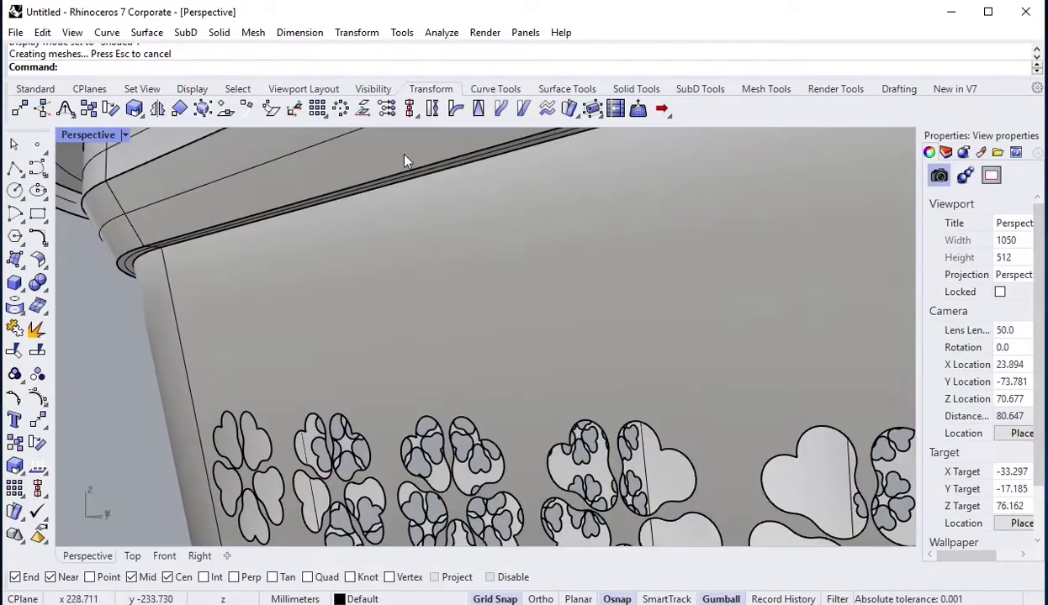
left_click(637, 90)
- Fillet the outer rim edge with radius 5
left_click(287, 109)
scroll(168, 245, "up", 3)
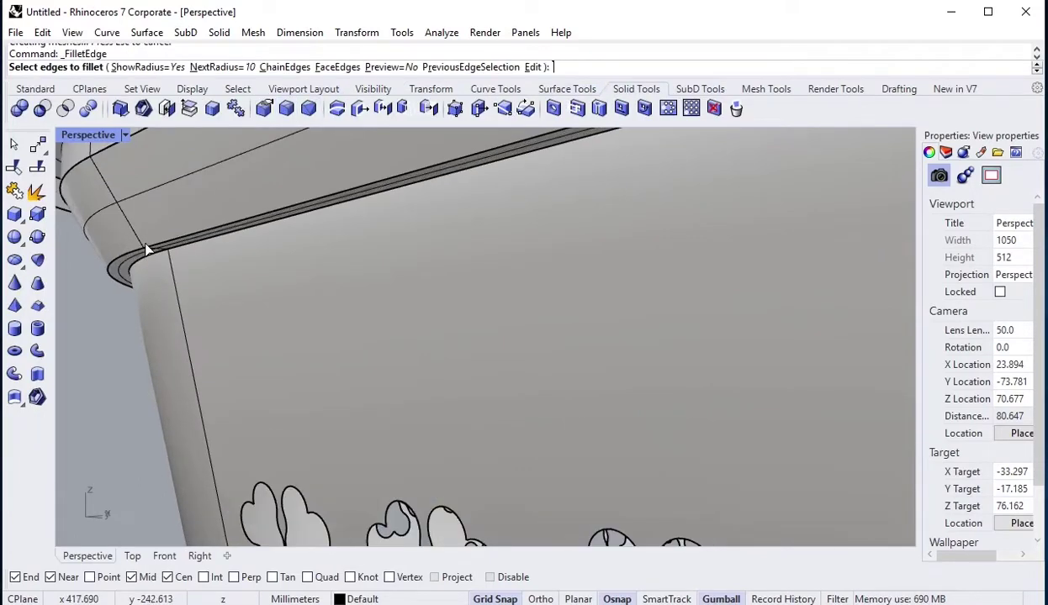
scroll(161, 244, "up", 3)
left_click(239, 68)
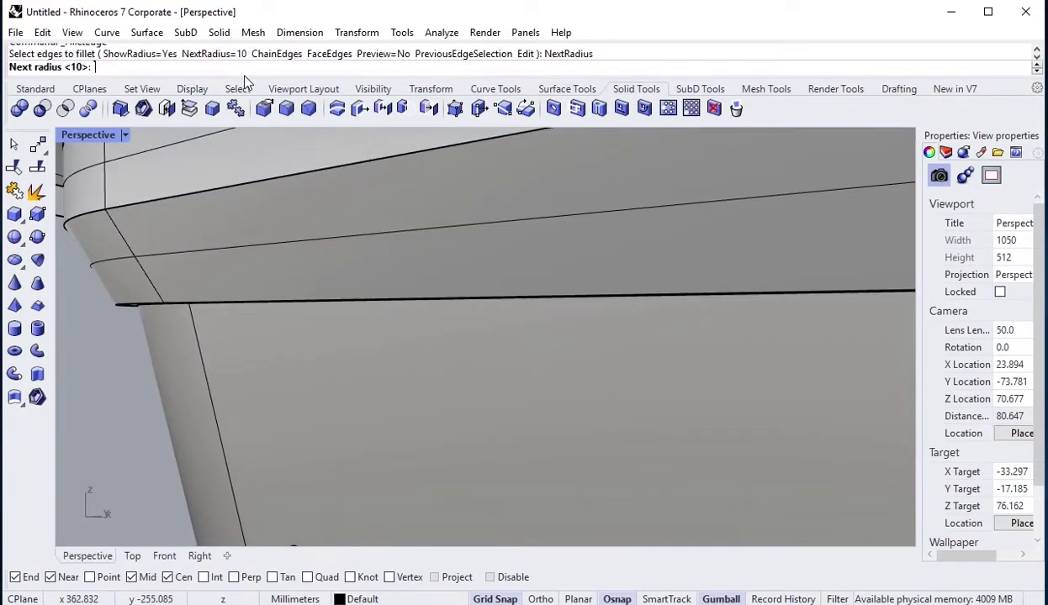
type("5")
key("Return")
left_click(234, 186)
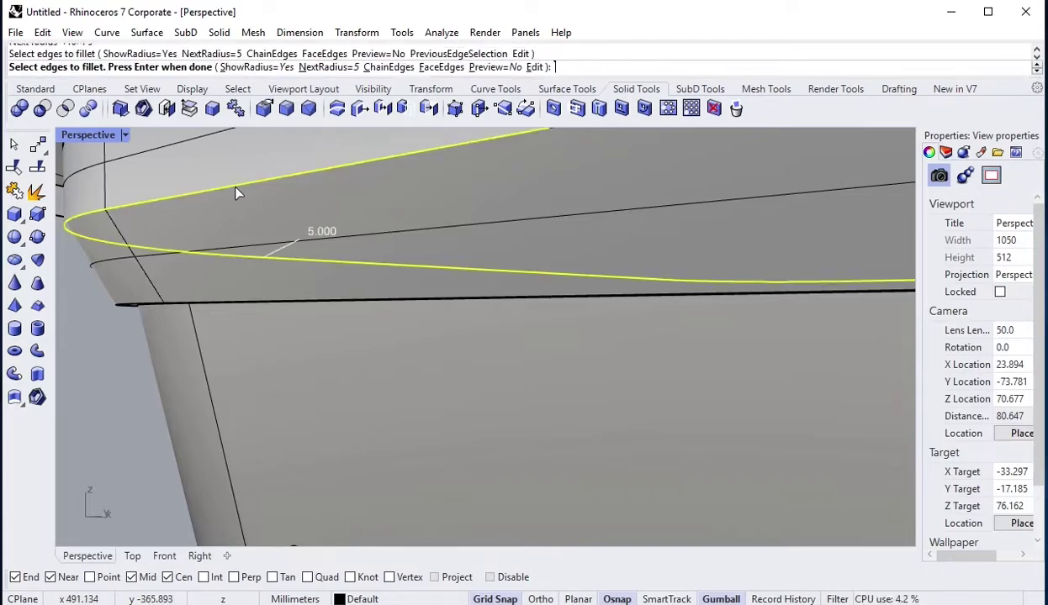
key("Return")
key("Return")
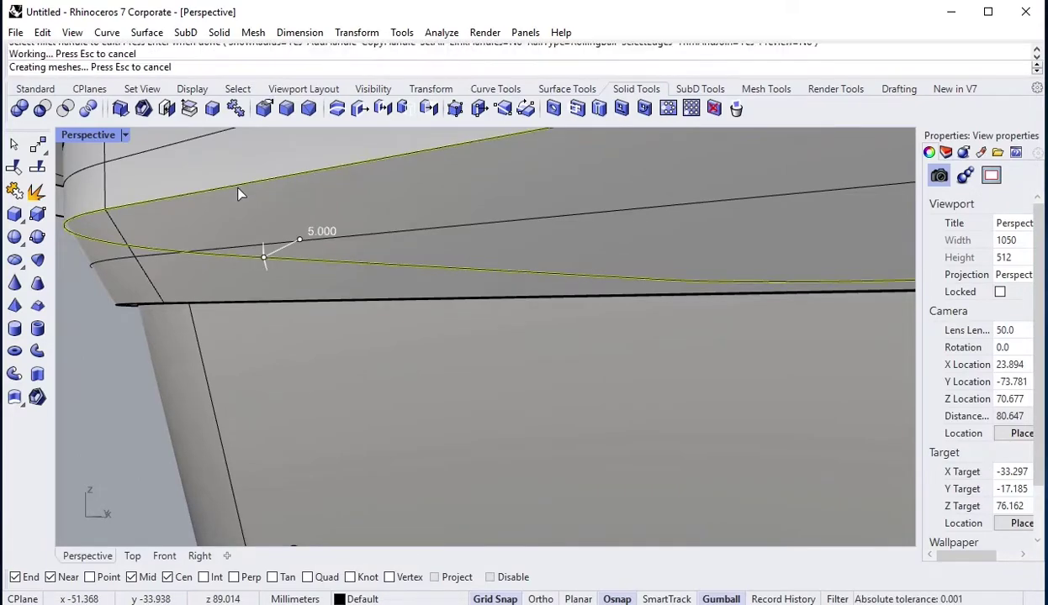
scroll(239, 192, "down", 3)
mouse_move(261, 204)
right_mouse_down()
mouse_move(334, 210)
mouse_move(350, 194)
mouse_move(285, 178)
mouse_move(172, 210)
mouse_move(202, 210)
mouse_move(234, 140)
right_mouse_up()
scroll(202, 235, "up", 3)
- Set the fillet radius to 0.6 and pick two rim edges
key("Return")
left_click(221, 67)
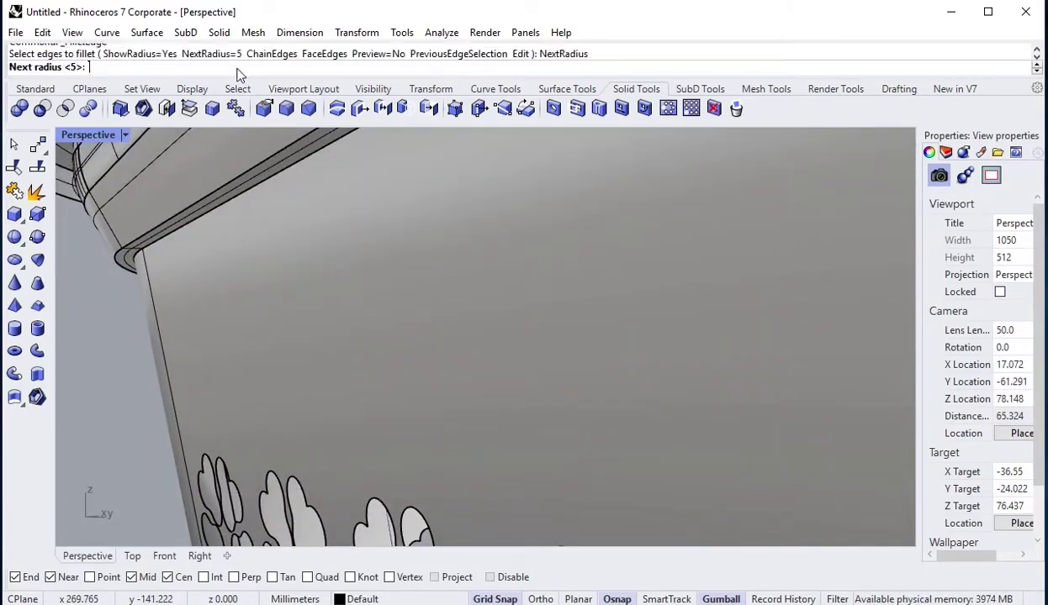
type(".6")
key("Return")
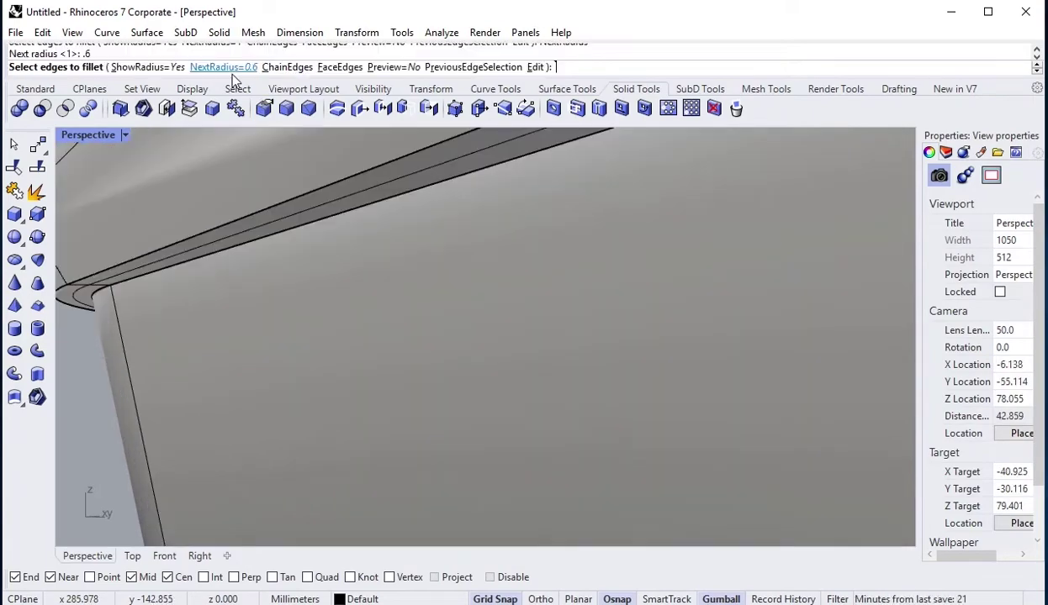
left_click(196, 218)
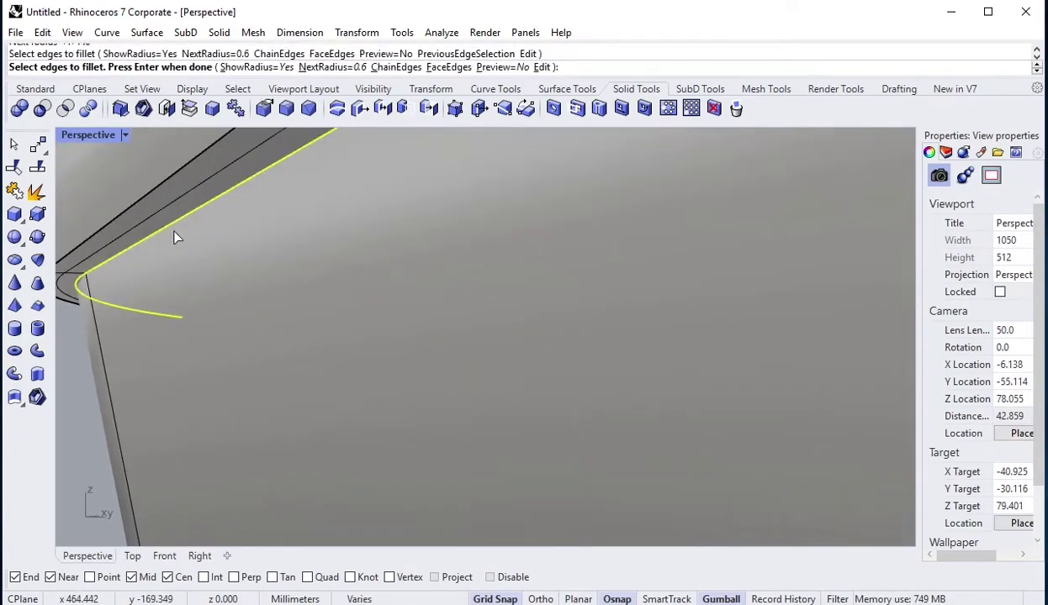
scroll(176, 237, "down", 3)
mouse_move(380, 229)
right_mouse_down()
mouse_move(360, 206)
mouse_move(364, 278)
mouse_move(258, 181)
mouse_move(397, 146)
mouse_move(311, 164)
mouse_move(374, 171)
mouse_move(398, 195)
mouse_move(386, 208)
right_mouse_up()
left_click(389, 214)
- Apply the 0.6 fillets to the selected rim edges
scroll(386, 208, "down", 2)
scroll(386, 207, "down", 3)
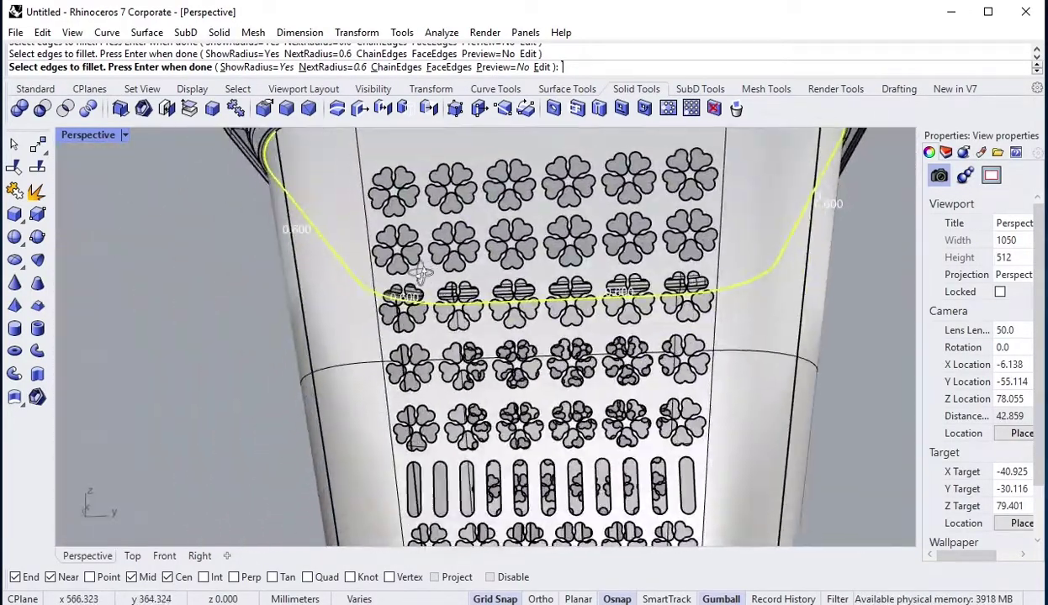
scroll(386, 207, "down", 3)
scroll(384, 174, "up", 5)
scroll(384, 174, "up", 2)
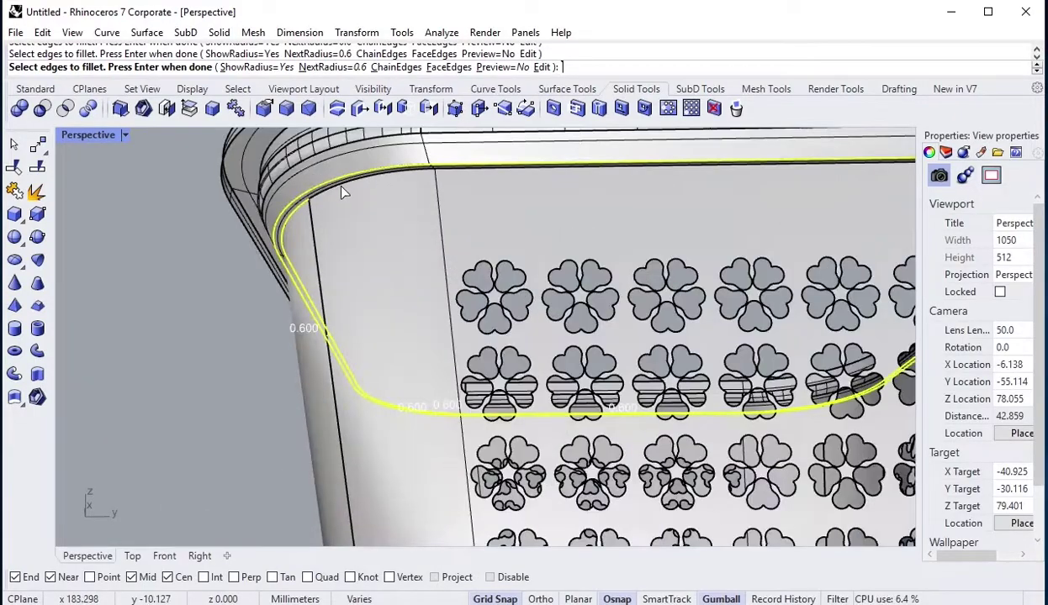
scroll(505, 187, "down", 3)
mouse_move(504, 187)
right_mouse_down()
mouse_move(148, 227)
mouse_move(130, 270)
right_mouse_up()
scroll(415, 321, "up", 2)
scroll(416, 327, "up", 2)
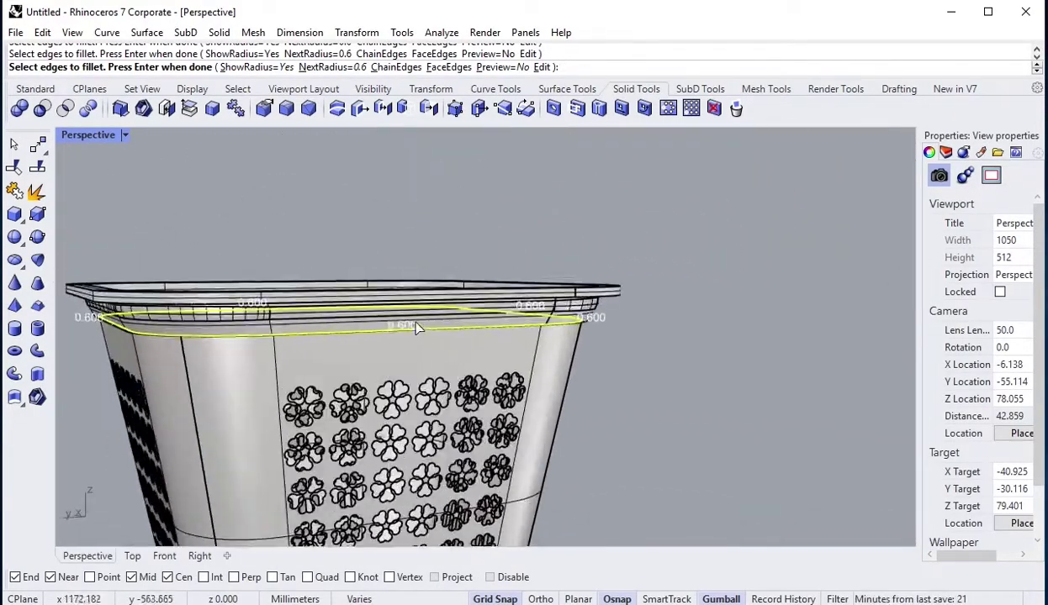
scroll(386, 311, "up", 3)
scroll(395, 269, "up", 3)
key("Return")
key("Return")
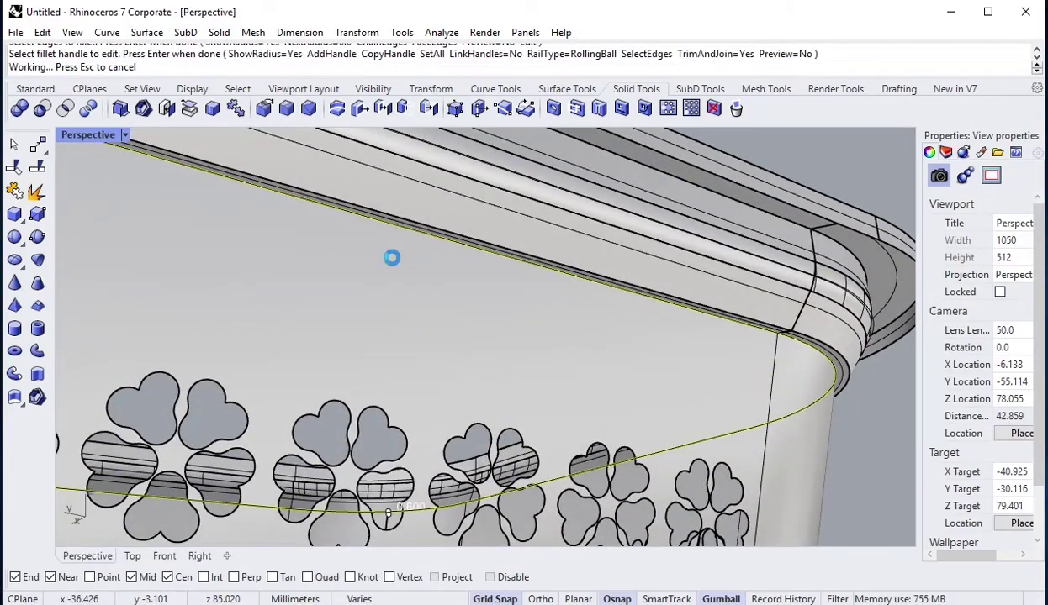
mouse_move(412, 254)
right_mouse_down()
mouse_move(363, 206)
mouse_move(344, 129)
mouse_move(293, 180)
mouse_move(158, 265)
mouse_move(87, 285)
mouse_move(340, 322)
right_mouse_up()
scroll(358, 313, "up", 3)
key("Return")
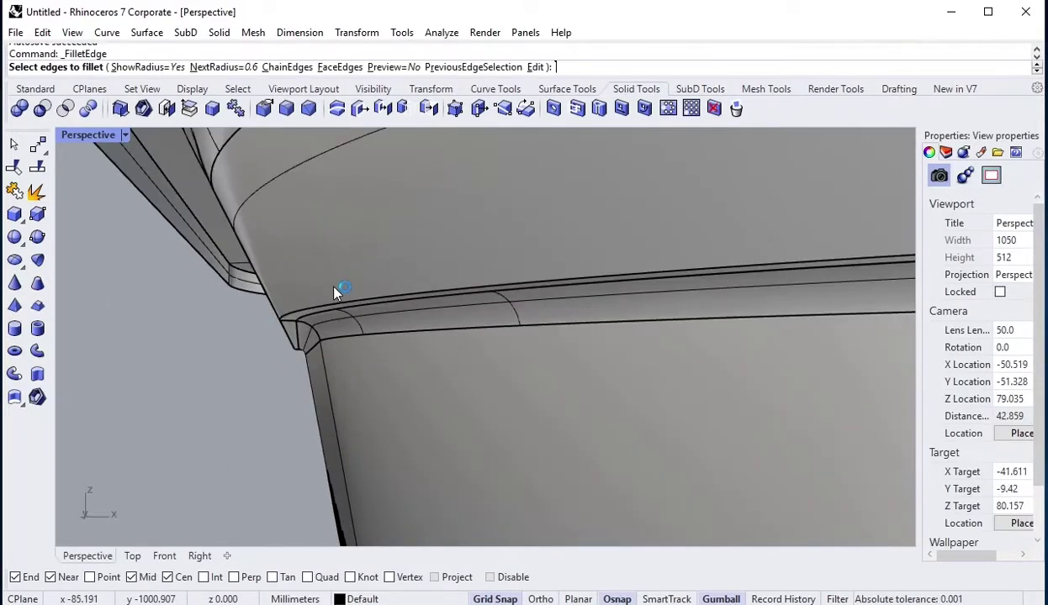
type(".5")
- Fillet the rim edge chain and the outer top rim edge at radius 0.5
left_click(285, 318)
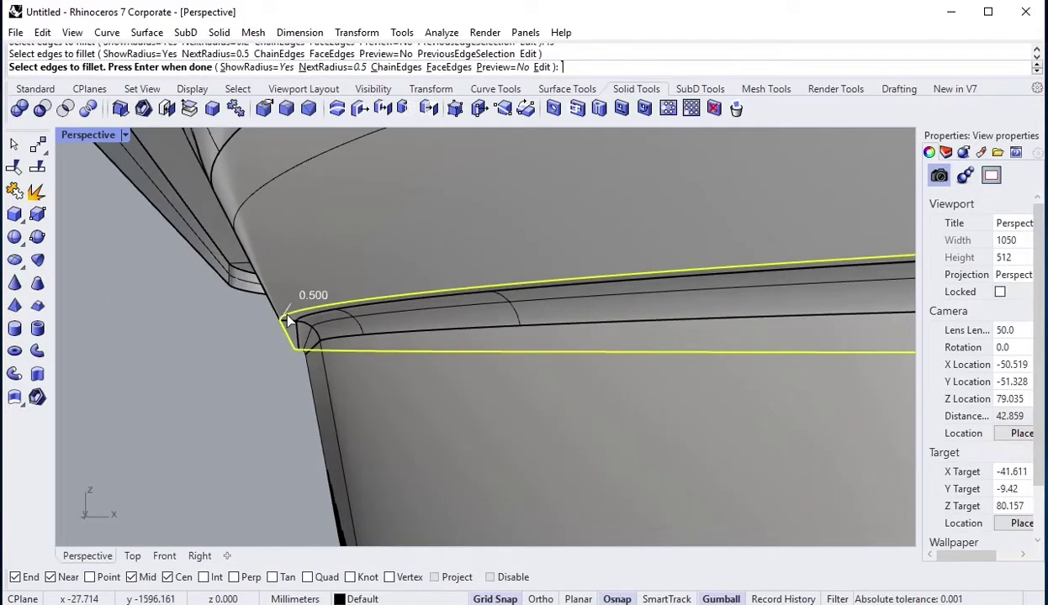
key("Return")
key("Return")
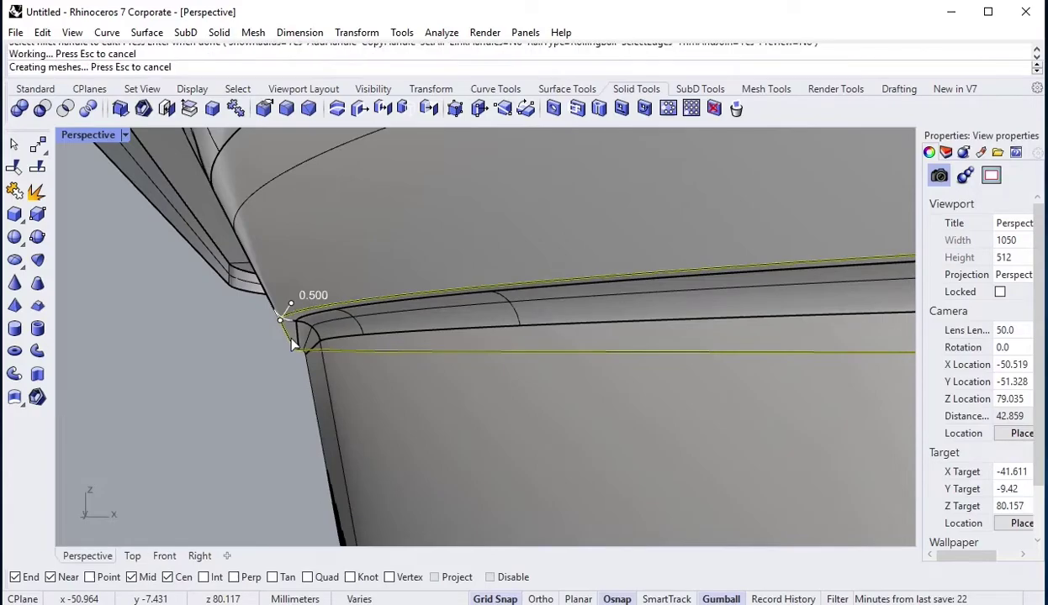
scroll(316, 313, "down", 3)
mouse_move(317, 313)
right_mouse_down()
mouse_move(335, 276)
mouse_move(461, 176)
mouse_move(369, 357)
mouse_move(215, 397)
mouse_move(222, 299)
right_mouse_up()
scroll(215, 397, "down", 6)
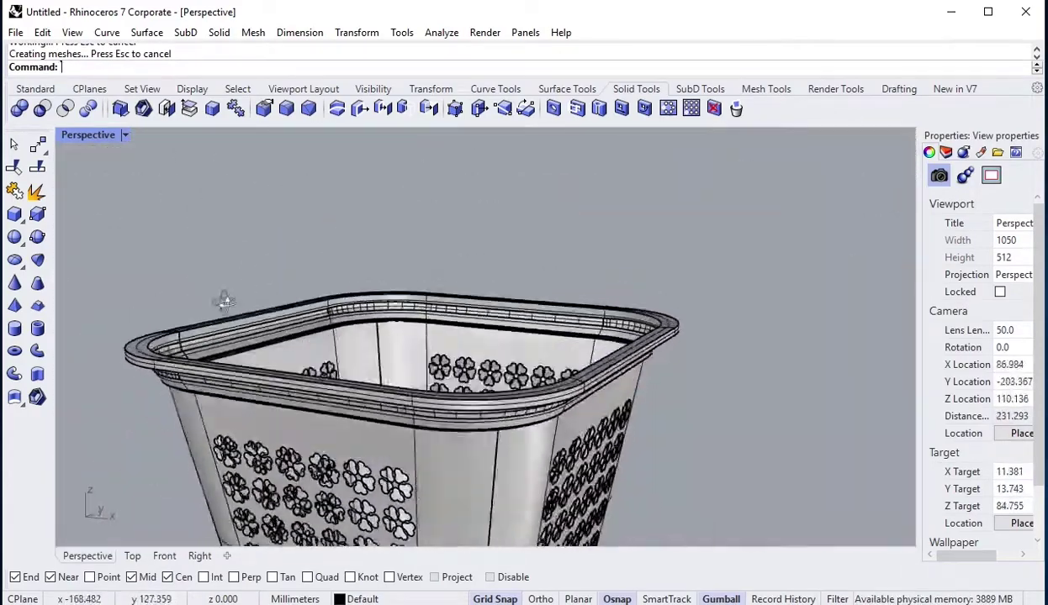
scroll(126, 387, "up", 5)
scroll(229, 307, "down", 1)
key("Return")
left_click(172, 342)
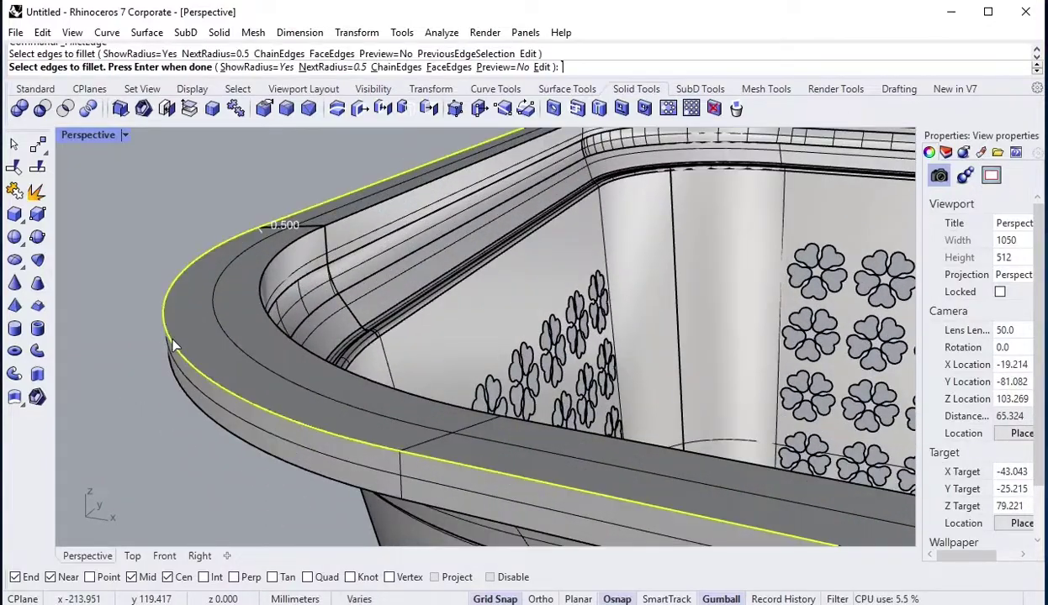
right_click_drag(173, 342, 334, 355)
key("Return")
key("Return")
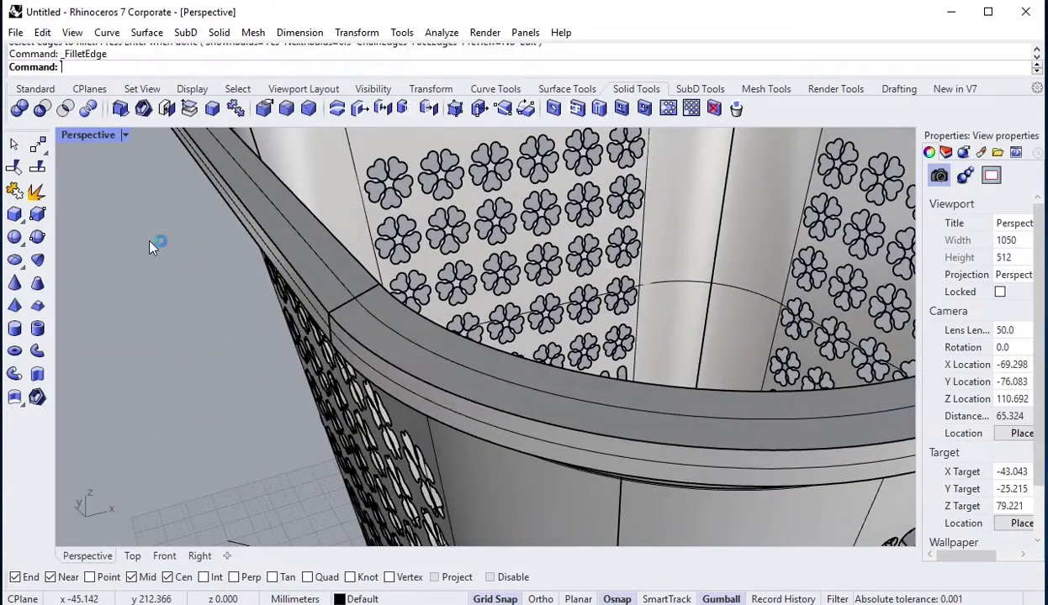
- Change the fillet radius to 1 and fillet a rim edge with it
left_click(222, 68)
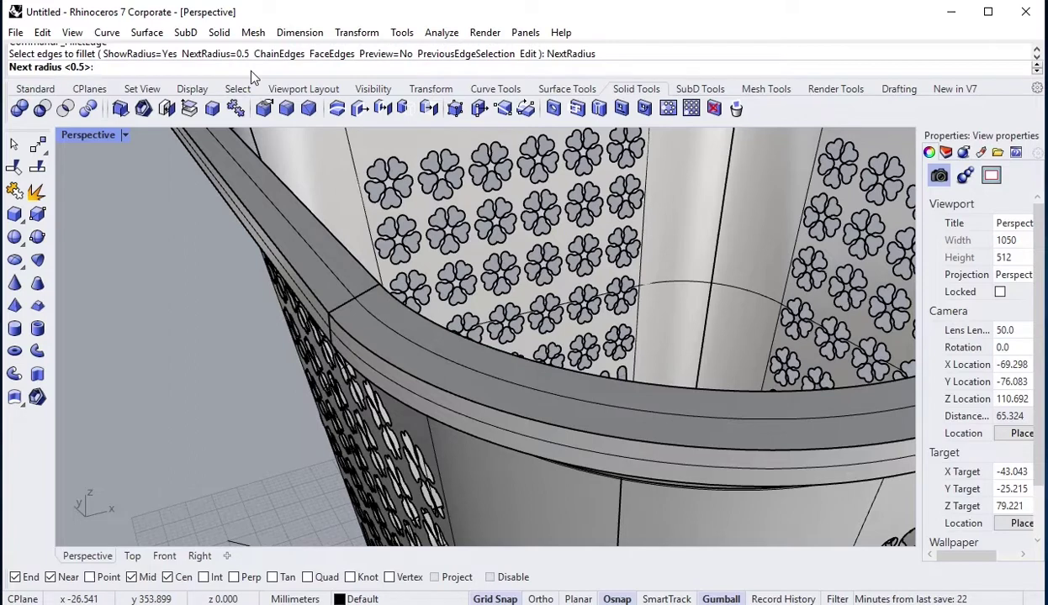
type("2")
key("Return")
left_click(240, 68)
type("1")
key("Return")
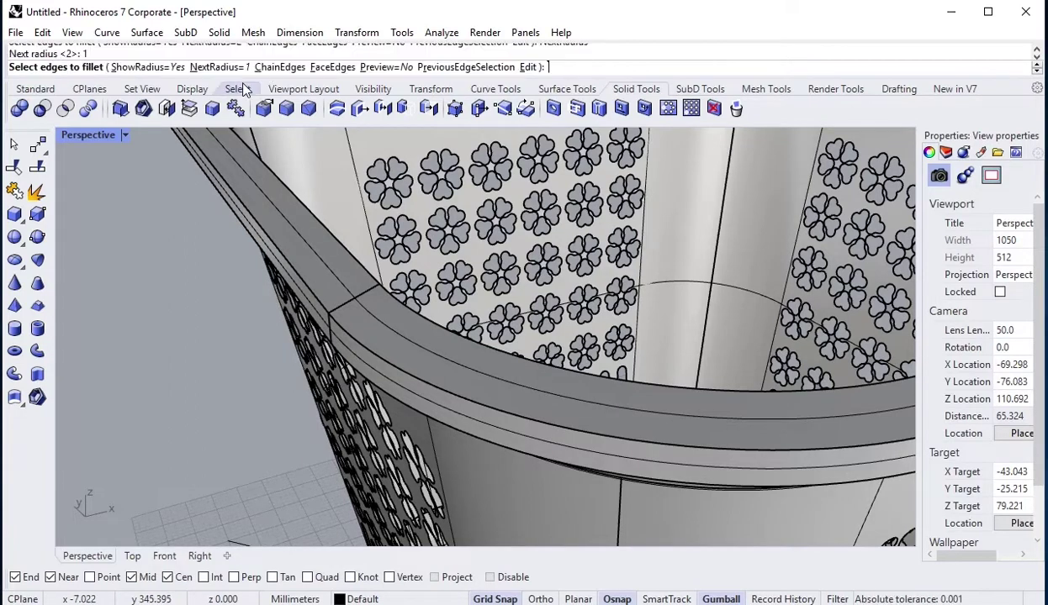
left_click(385, 356)
key("Return")
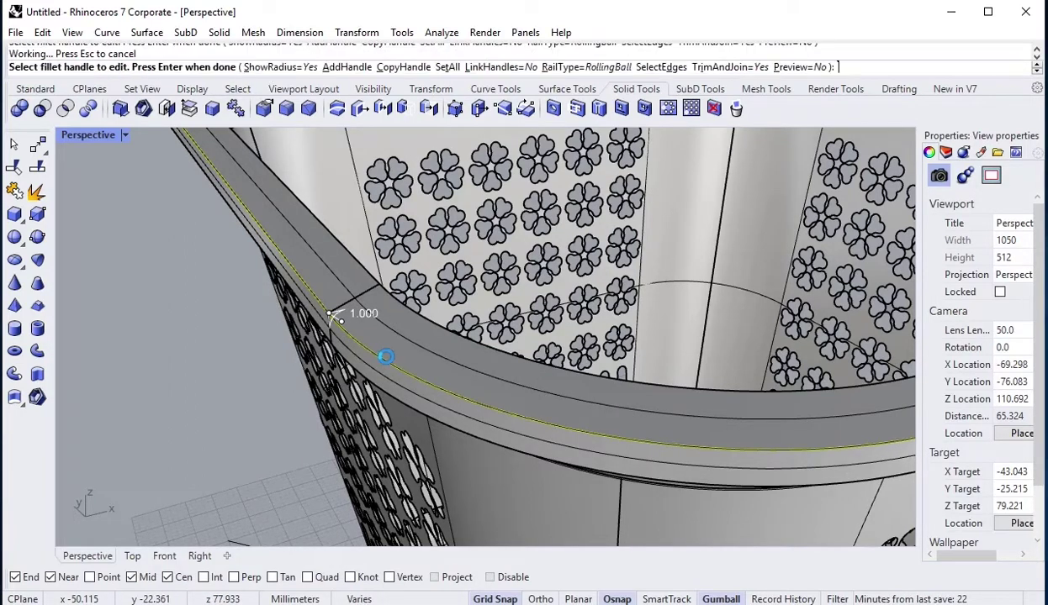
key("Return")
- Fillet the inner rim edge at radius 1 and view down into the basket
scroll(376, 362, "up", 3)
right_click_drag(376, 361, 348, 248)
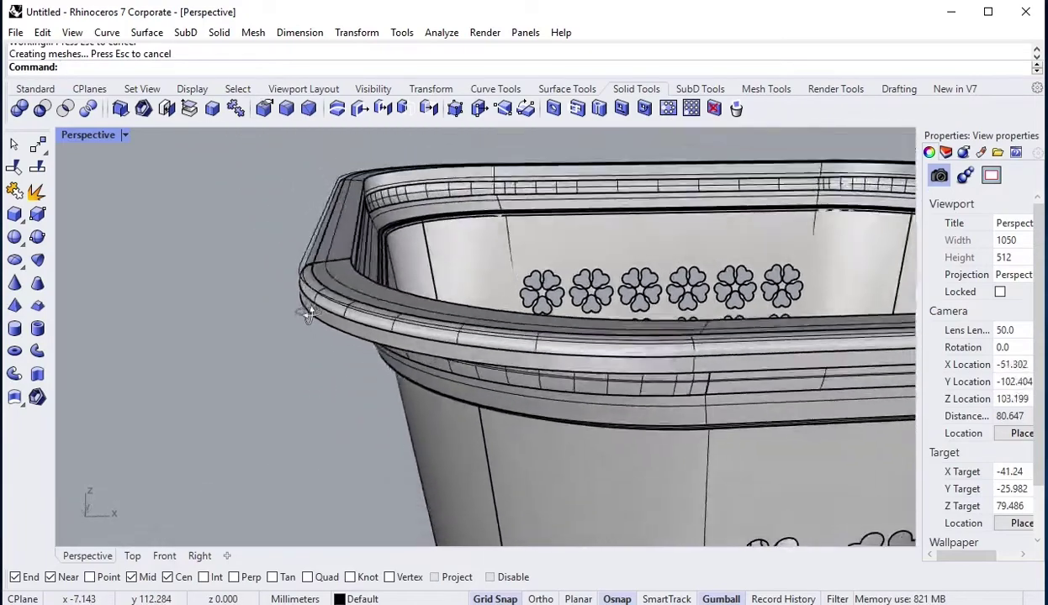
scroll(348, 248, "up", 3)
scroll(322, 263, "down", 2)
key("Return")
left_click(326, 242)
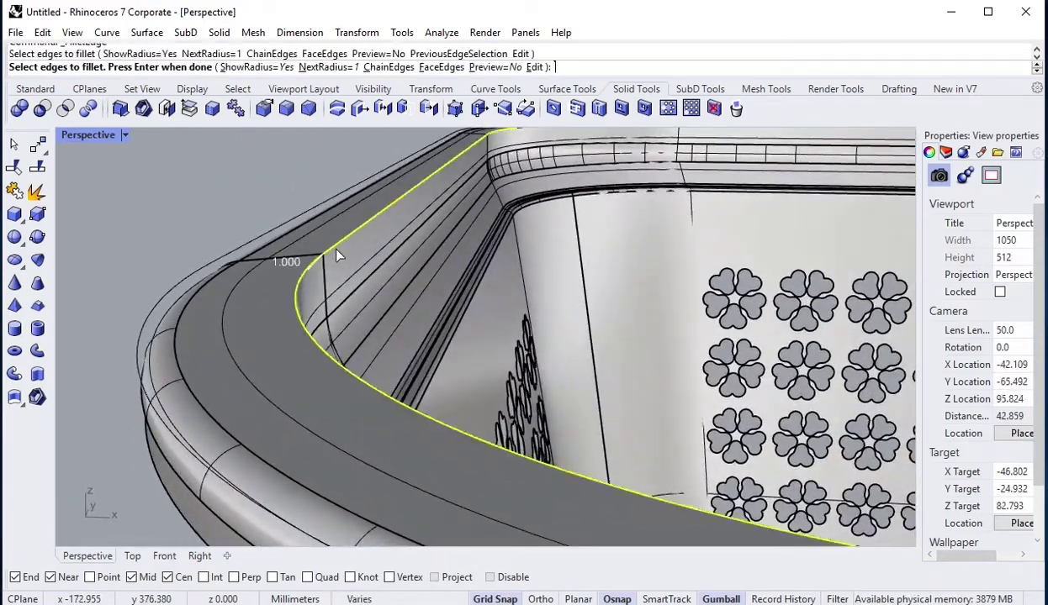
key("Return")
scroll(336, 257, "down", 3)
key("Return")
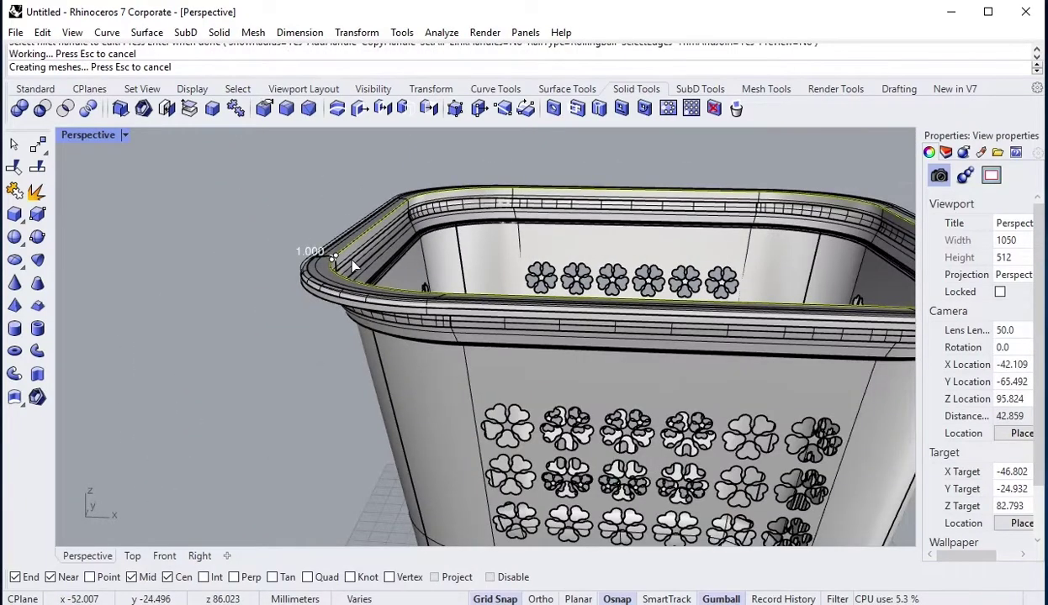
mouse_move(342, 253)
right_mouse_down()
mouse_move(380, 319)
mouse_move(363, 203)
mouse_move(323, 206)
right_mouse_up()
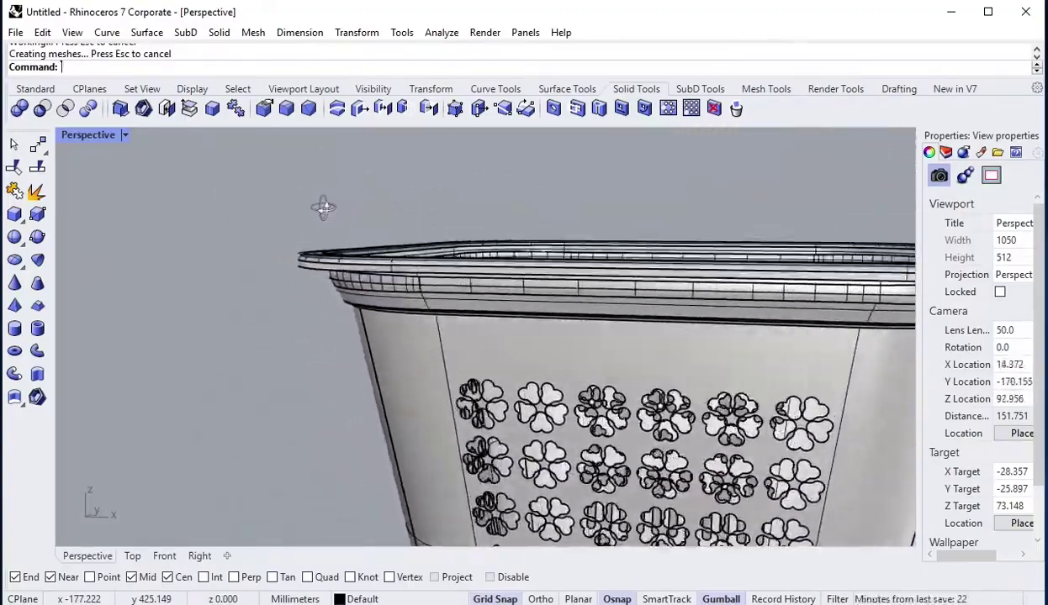
- In the Front view, draw a vertical line from the origin up above the basket
left_click(165, 556)
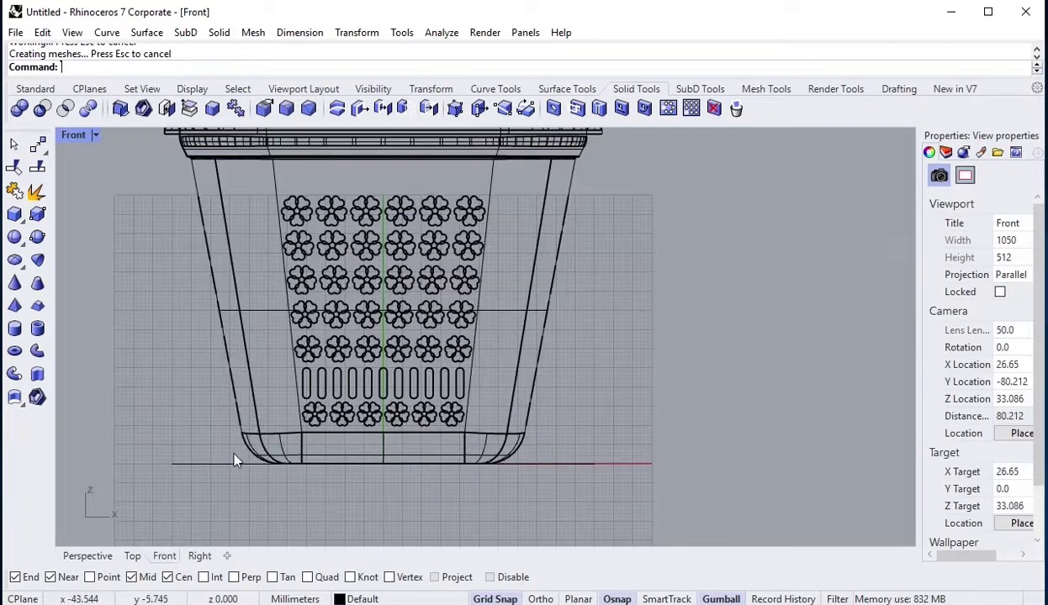
scroll(317, 189, "up", 3)
scroll(330, 309, "up", 3)
scroll(329, 309, "down", 2)
left_click(30, 91)
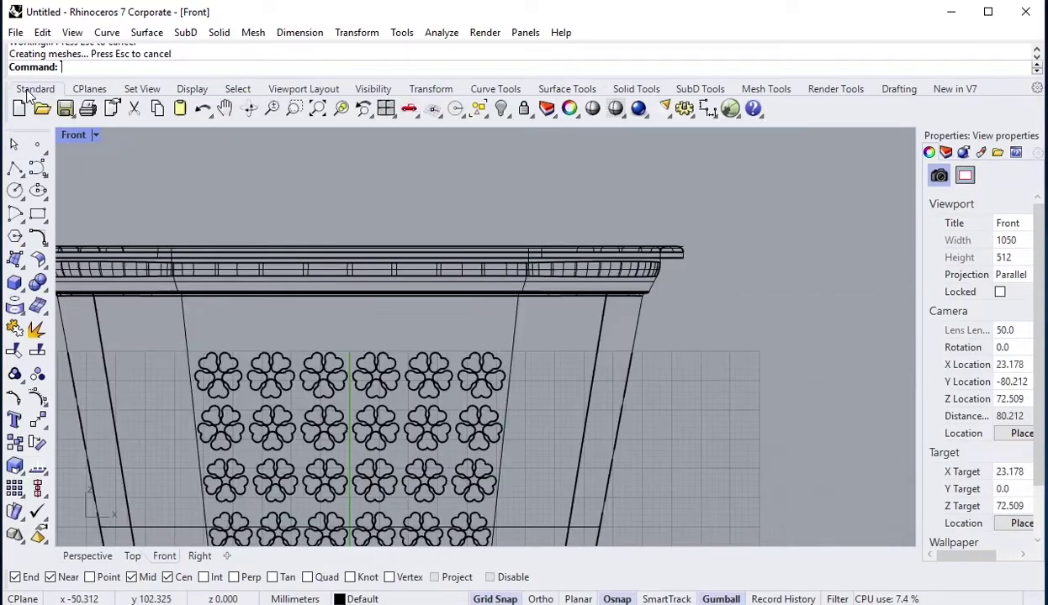
left_click(23, 168)
left_click(48, 178)
scroll(341, 179, "down", 5)
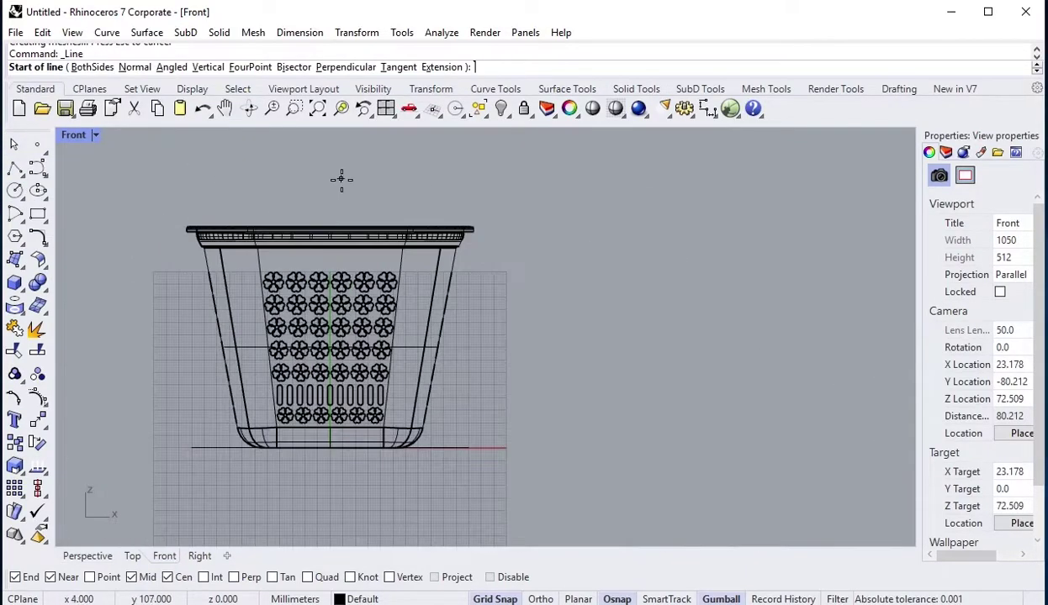
type("0")
key("Return")
left_click(287, 162)
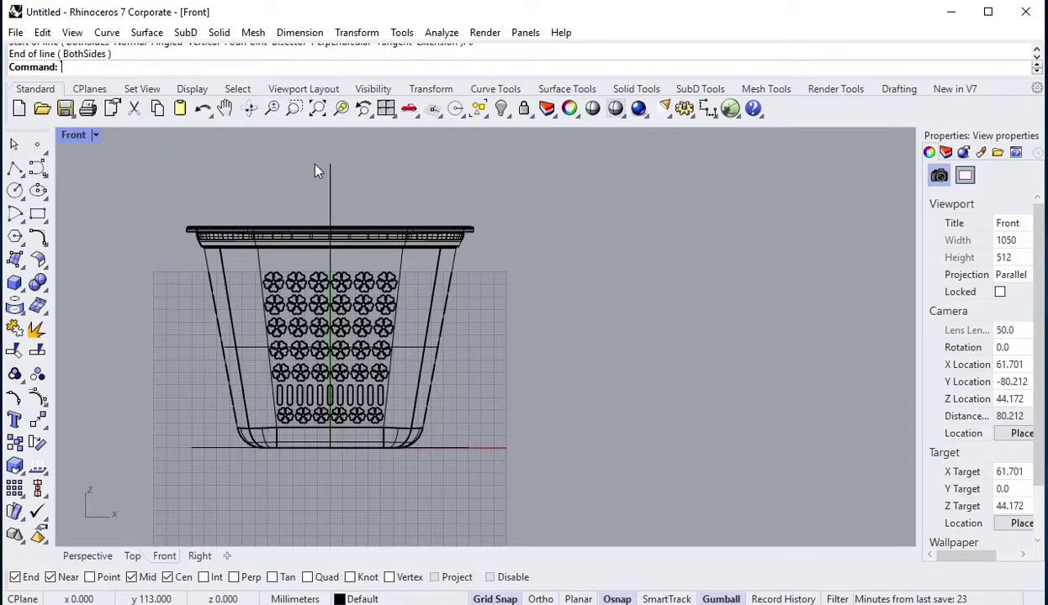
- Draw a small circumscribed 4-sided polygon centred on the rim centreline
scroll(333, 202, "up", 3)
scroll(302, 303, "up", 3)
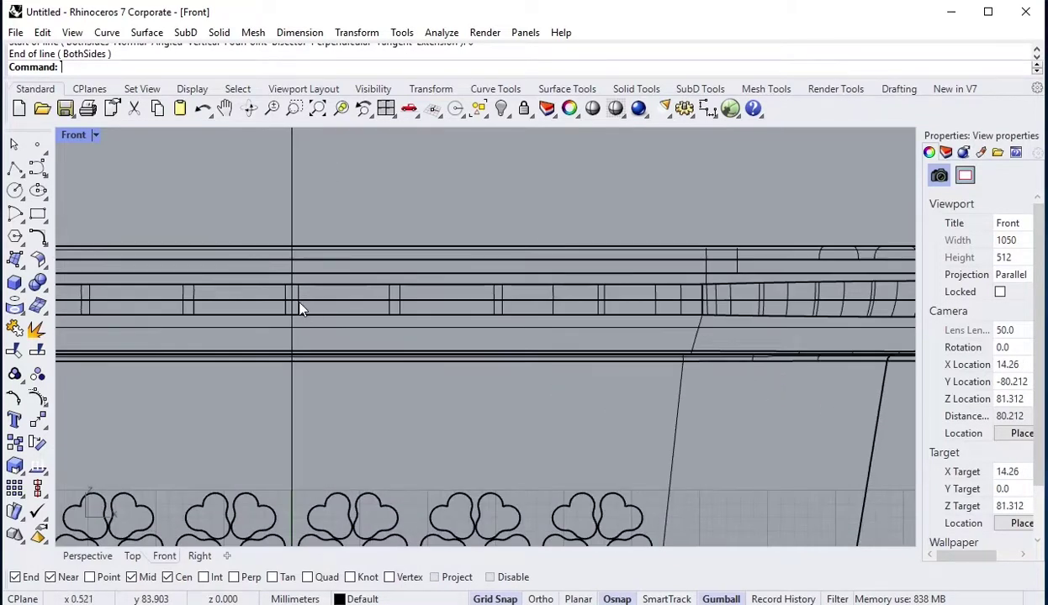
right_click_drag(301, 309, 354, 298)
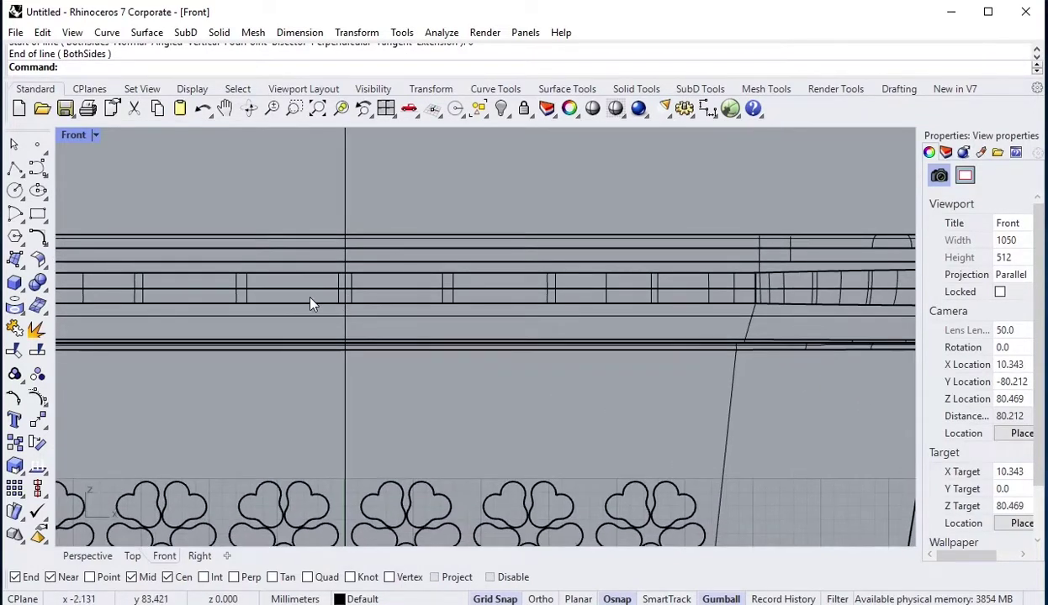
left_click(24, 248)
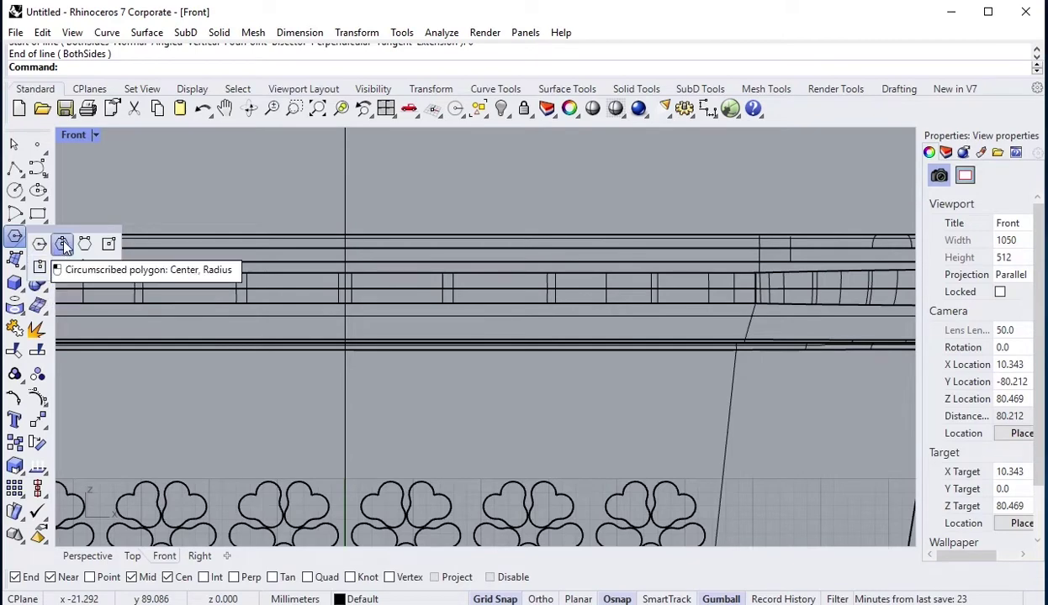
left_click(62, 243)
left_click(344, 323)
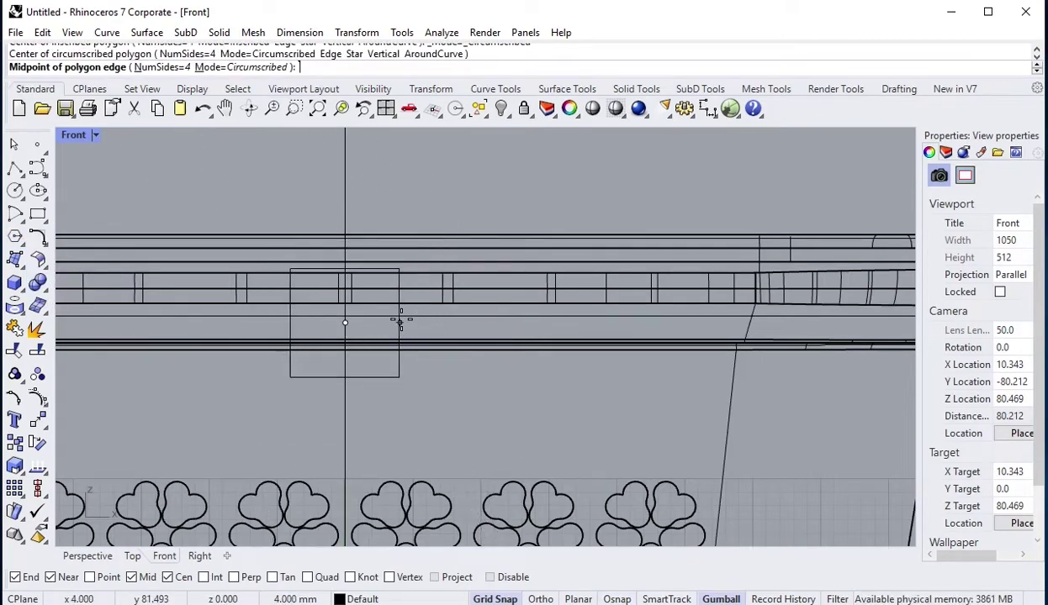
scroll(400, 319, "down", 3)
scroll(378, 320, "up", 3)
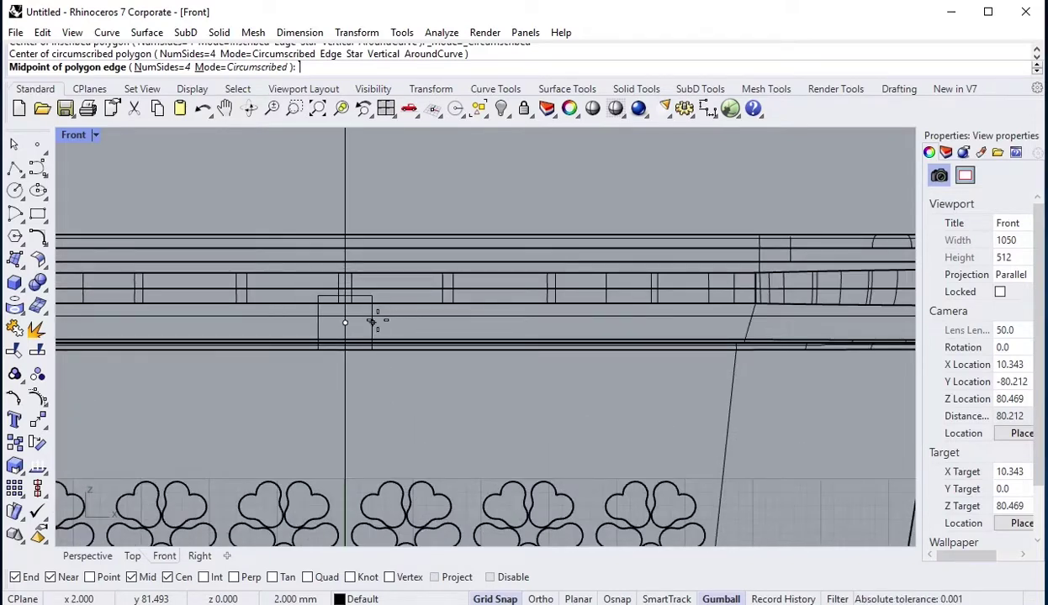
left_click(371, 322)
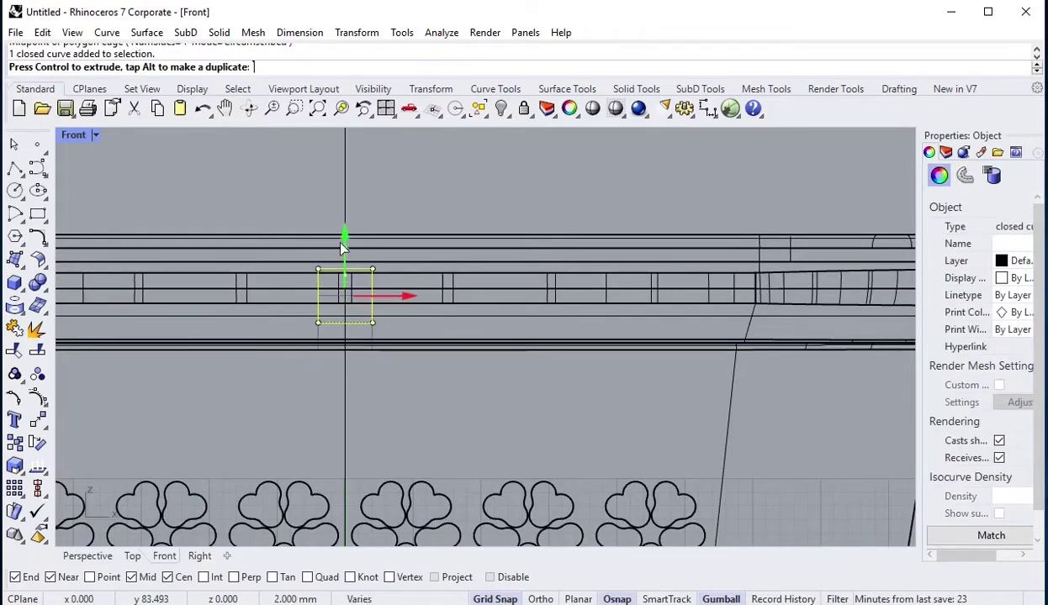
- Stretch the square with the gumball into a long, flat rectangle across the rim bands
left_click(342, 246)
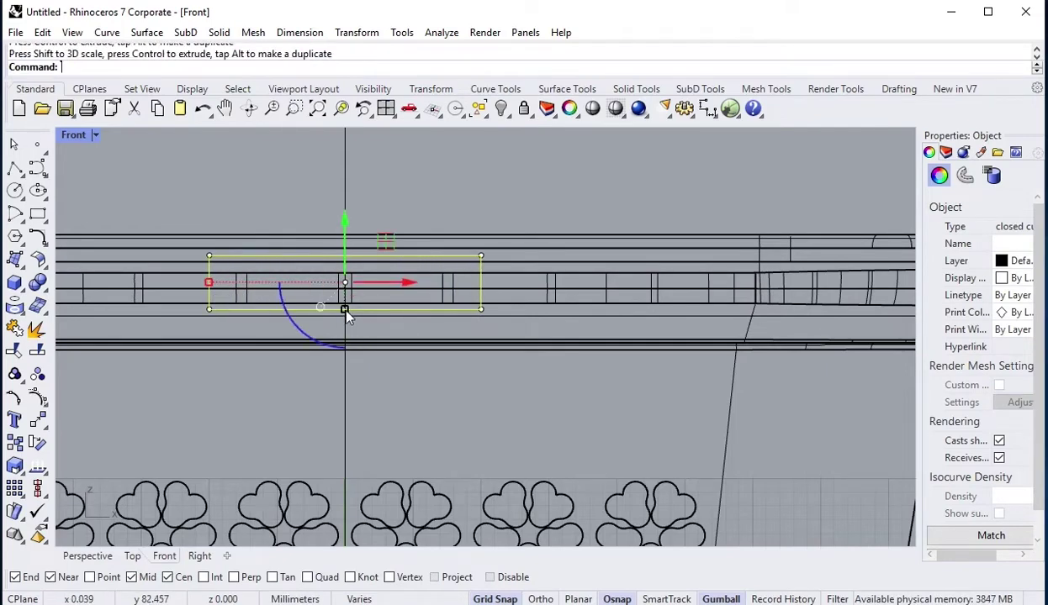
mouse_move(341, 304)
left_mouse_down()
mouse_move(348, 320)
mouse_move(183, 428)
left_mouse_up()
scroll(341, 284, "up", 2)
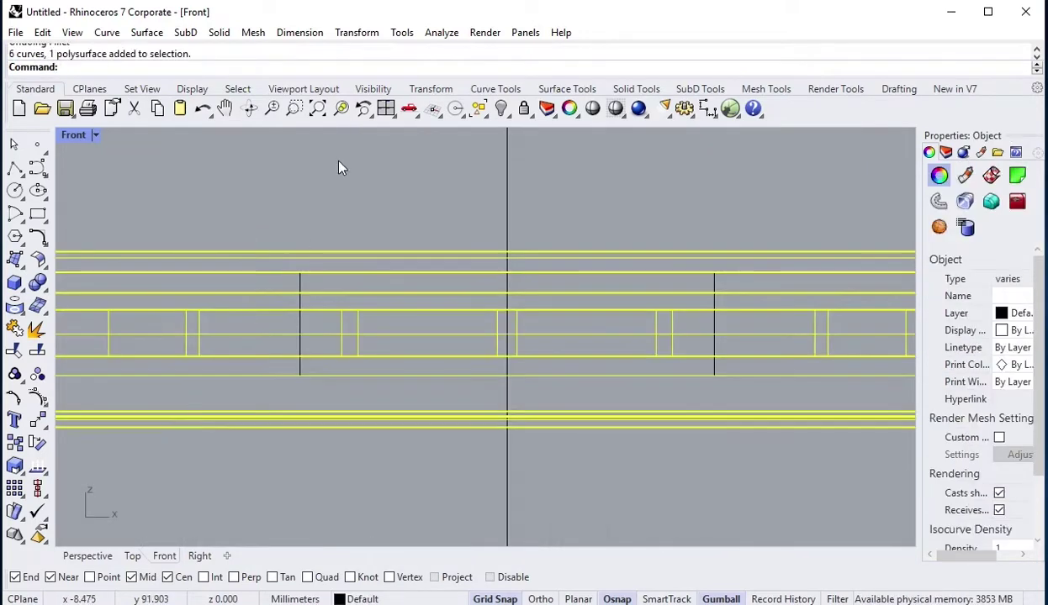
- Hide the rim geometry and fillet all four corners of the rectangle
left_click(373, 89)
left_click(19, 108)
left_click(300, 341)
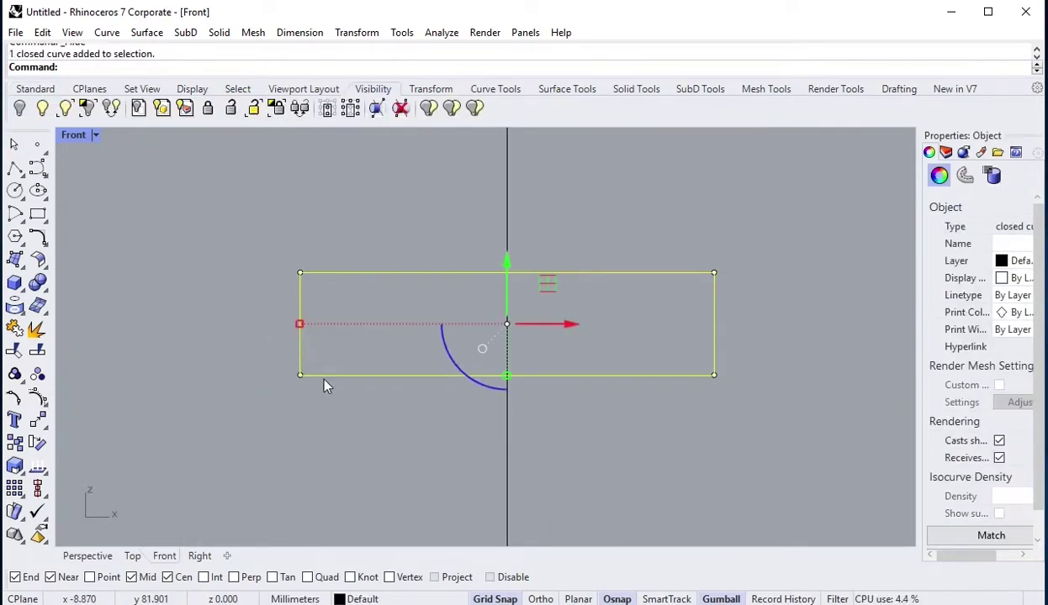
left_click(91, 235)
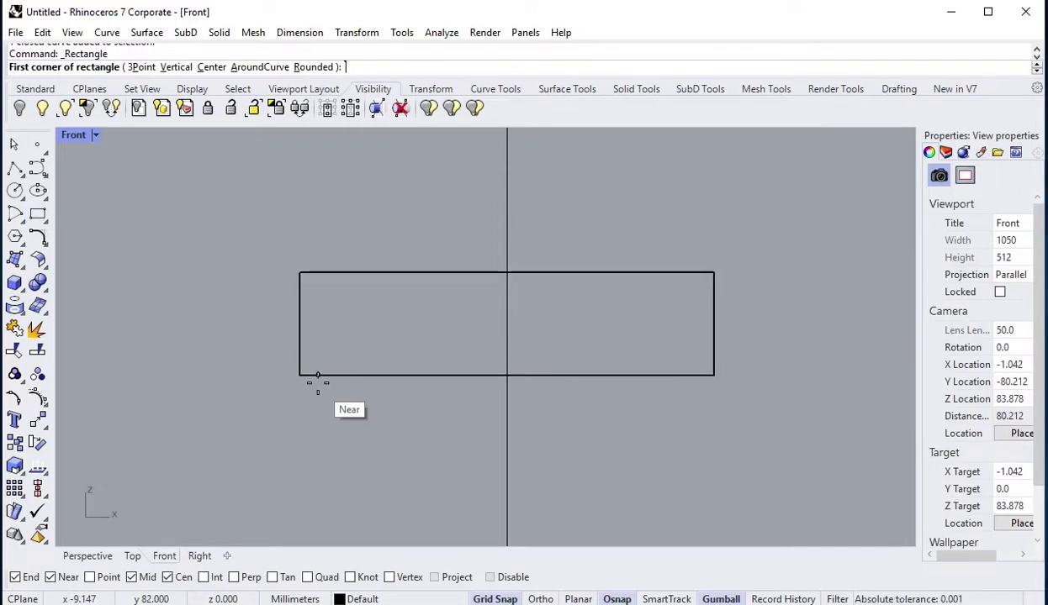
left_click(37, 192)
left_click(300, 327)
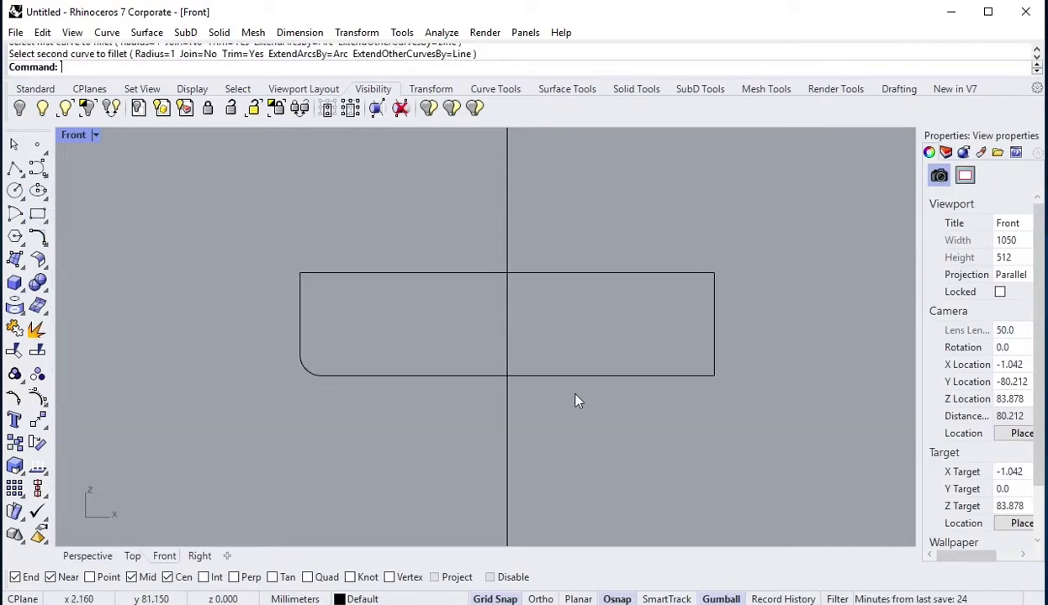
left_click(711, 364)
left_click(714, 299)
left_click(699, 274)
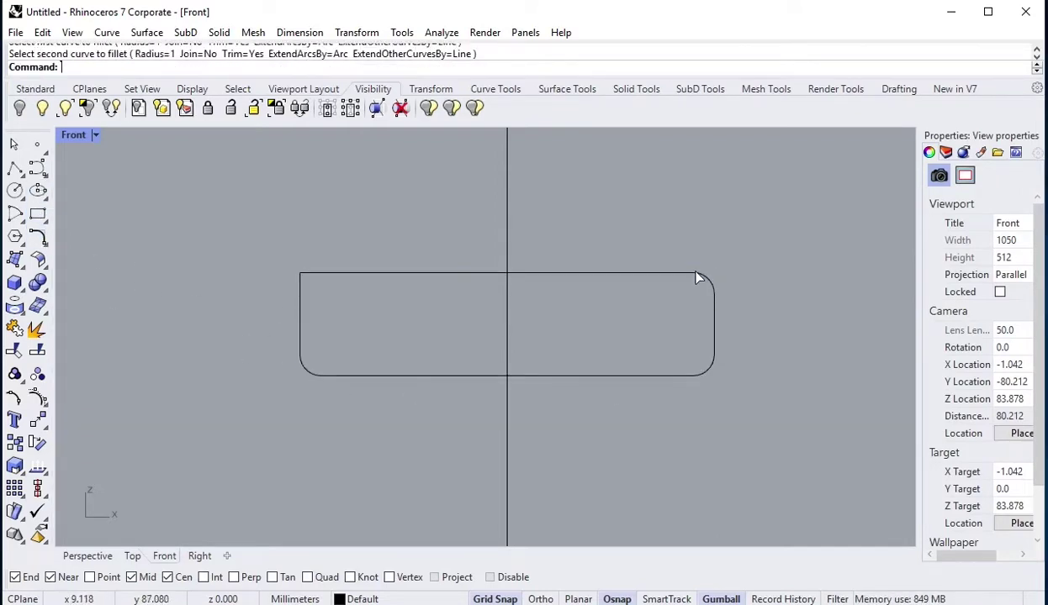
left_click(324, 274)
left_click(301, 308)
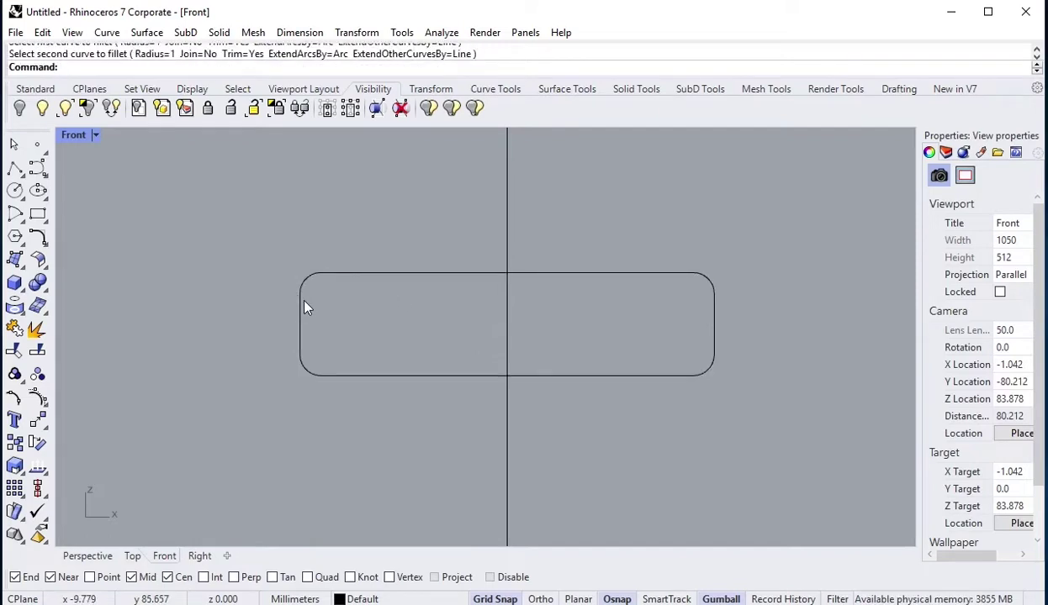
- Show the basket again, split the rim with the rounded rectangle, and delete the slot piece
left_click(44, 112)
left_click(256, 314)
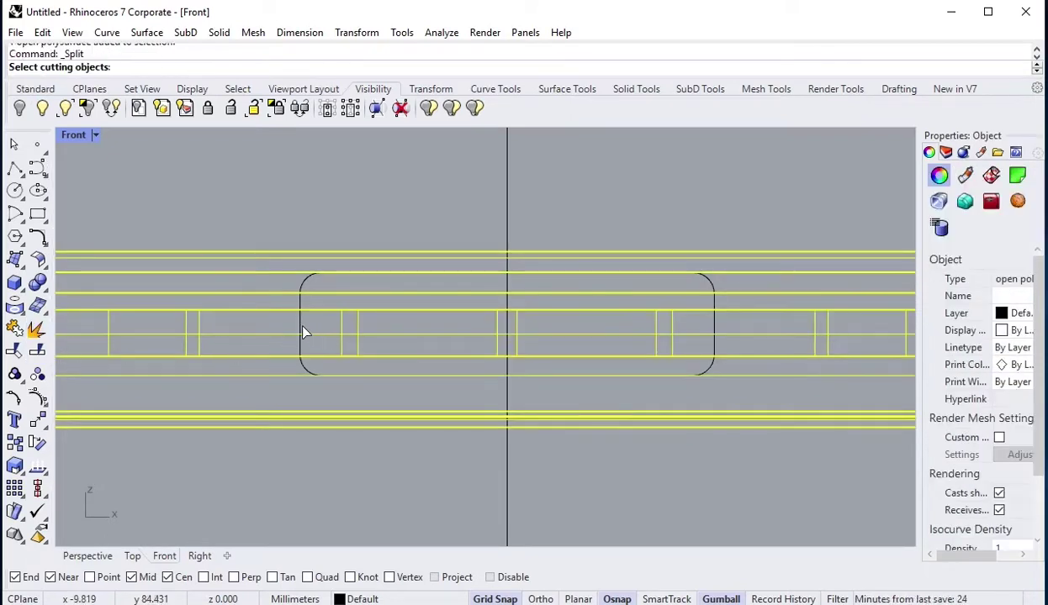
key("Escape")
left_click_drag(243, 206, 206, 368, "ctrl")
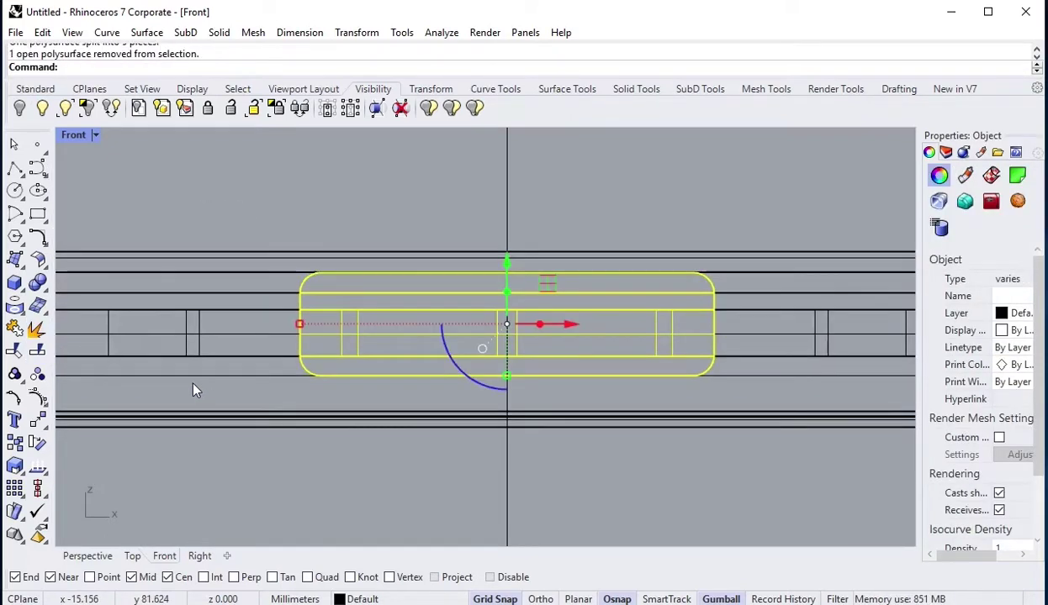
key("Delete")
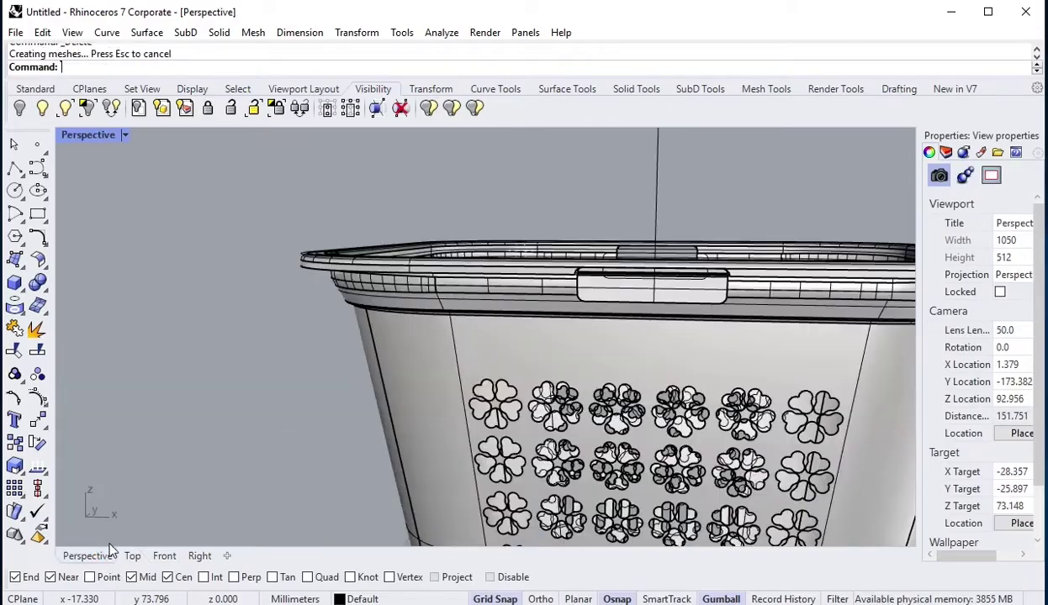
- Offset the basket surfaces into a solid with a thickness of 1
mouse_move(517, 328)
right_mouse_down()
mouse_move(413, 355)
mouse_move(402, 333)
mouse_move(485, 346)
mouse_move(560, 290)
mouse_move(599, 334)
mouse_move(702, 338)
mouse_move(504, 303)
right_mouse_up()
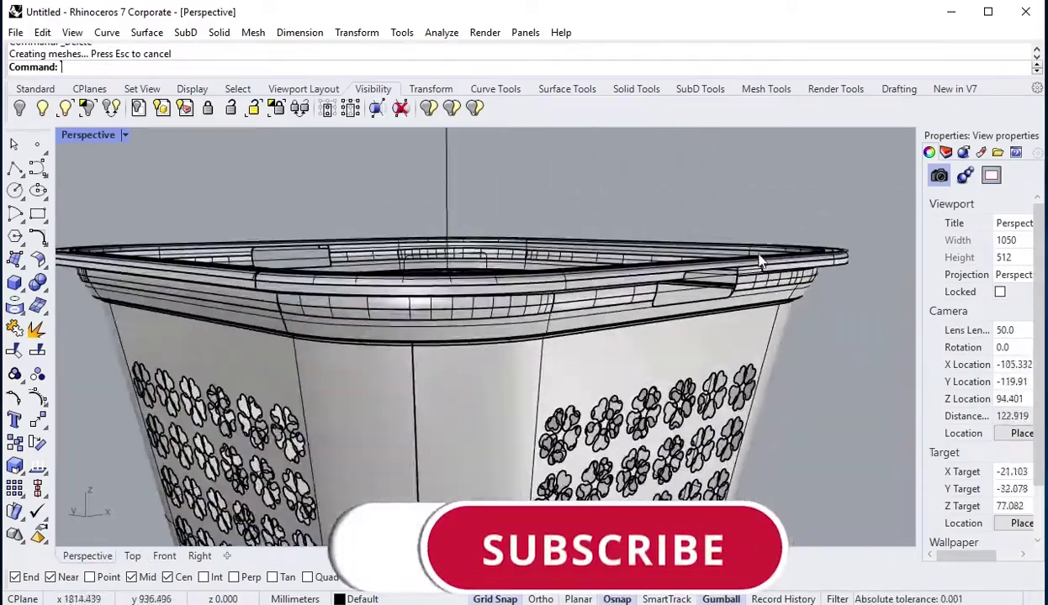
scroll(402, 285, "up", 5)
mouse_move(402, 285)
right_mouse_down()
mouse_move(374, 281)
mouse_move(284, 311)
mouse_move(324, 258)
right_mouse_up()
scroll(374, 281, "down", 3)
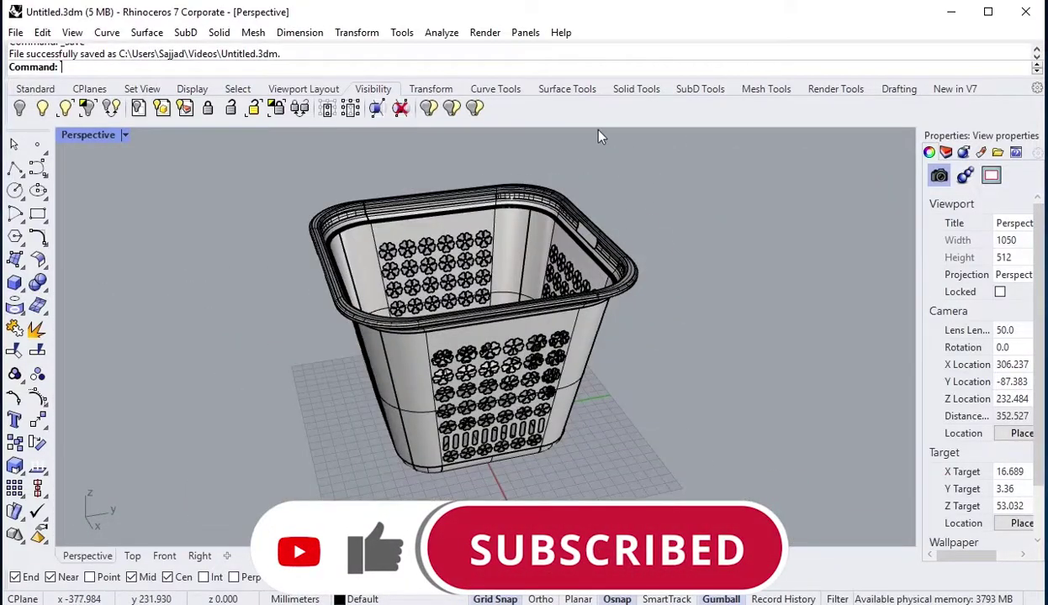
left_click(566, 88)
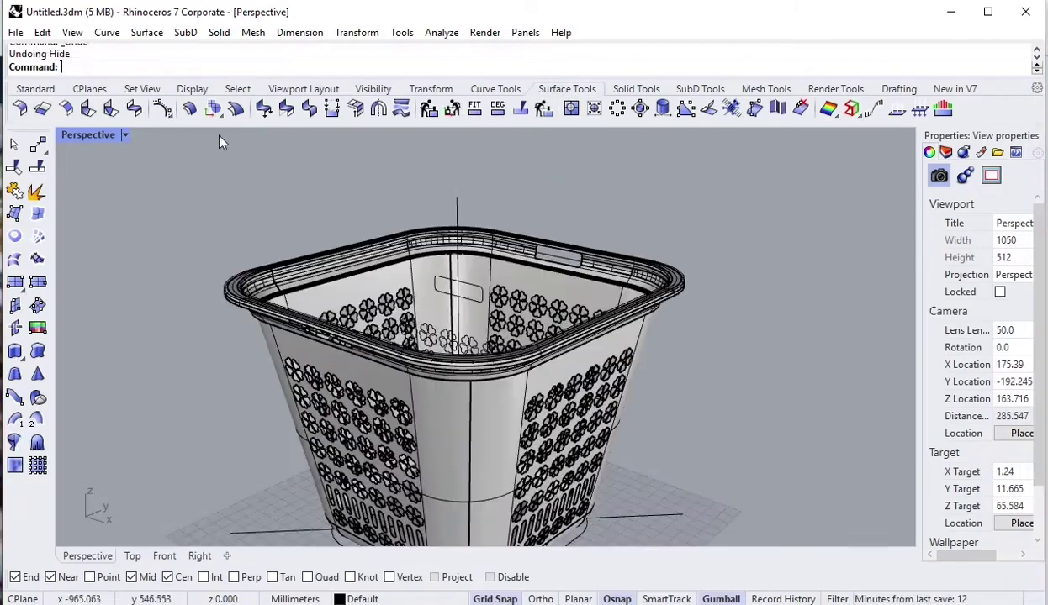
left_click(244, 286)
key("Return")
left_click(273, 67)
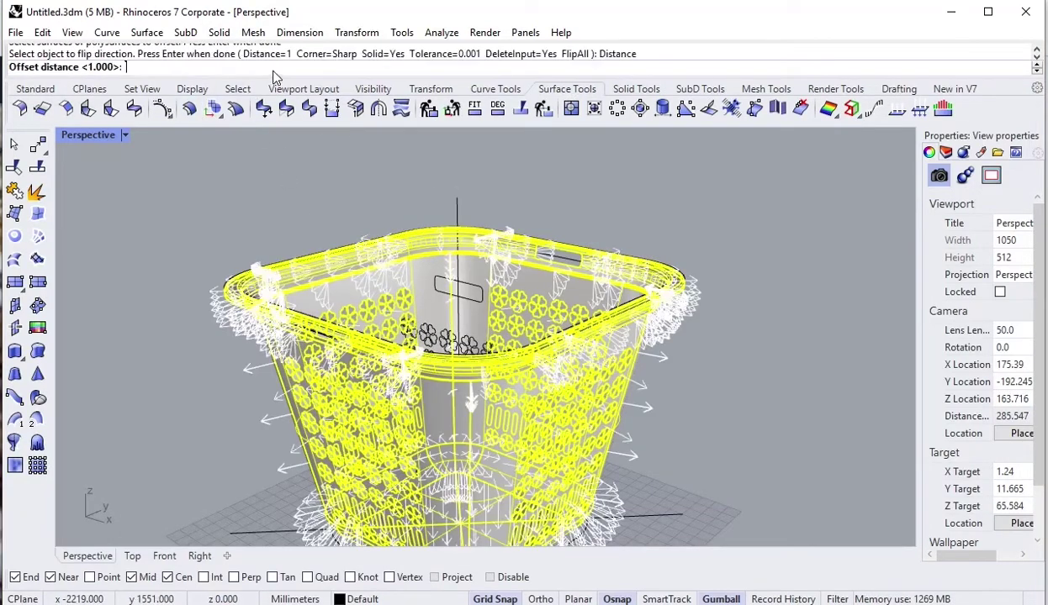
type("1")
key("Return")
key("Return")
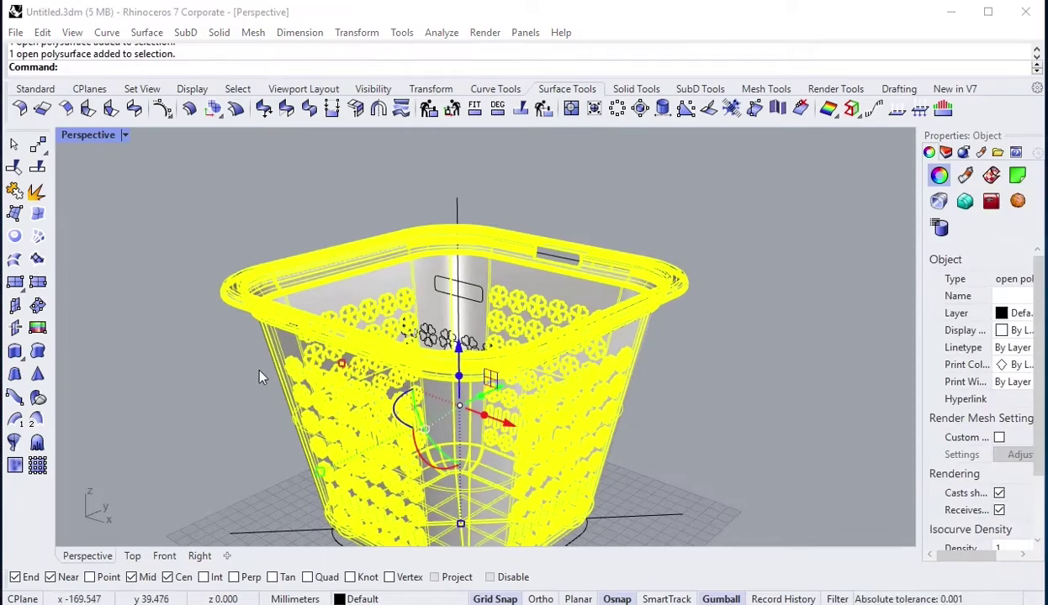
left_click(259, 376)
- Select all the leftover construction curves, excluding the basket solid, and hide them
mouse_move(285, 370)
right_mouse_down()
mouse_move(517, 273)
mouse_move(613, 389)
right_mouse_up()
left_click_drag(710, 542, 274, 217)
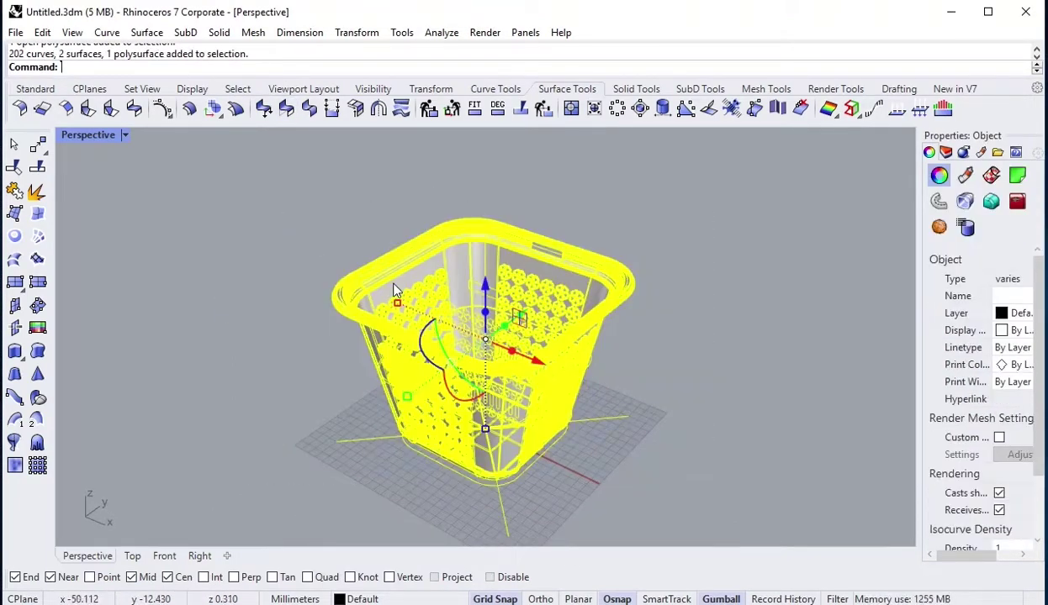
left_click(395, 289, "ctrl")
left_click(372, 89)
left_click(20, 108)
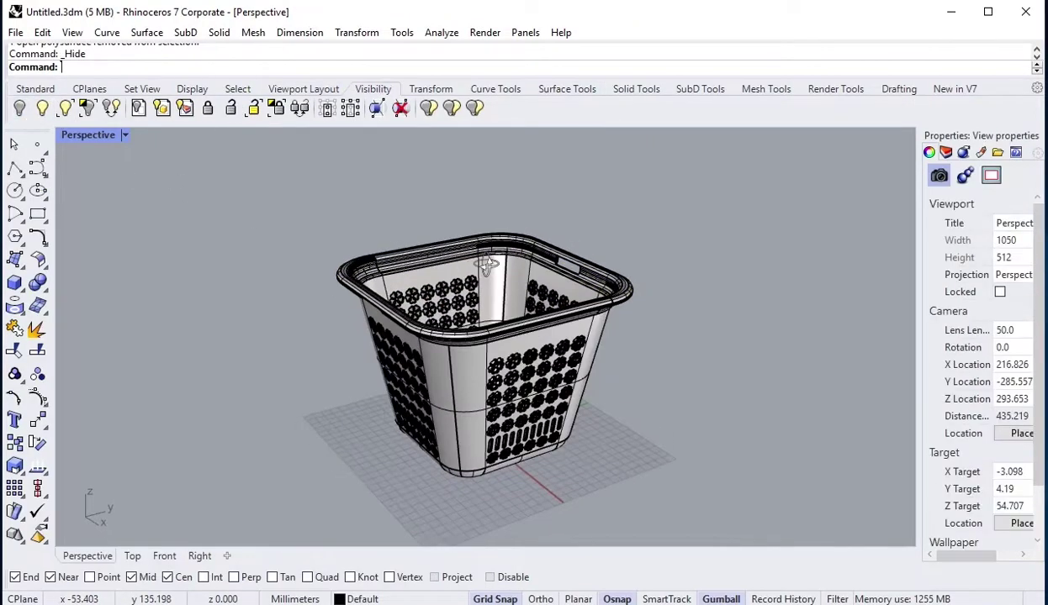
scroll(591, 405, "up", 10)
scroll(682, 400, "up", 4)
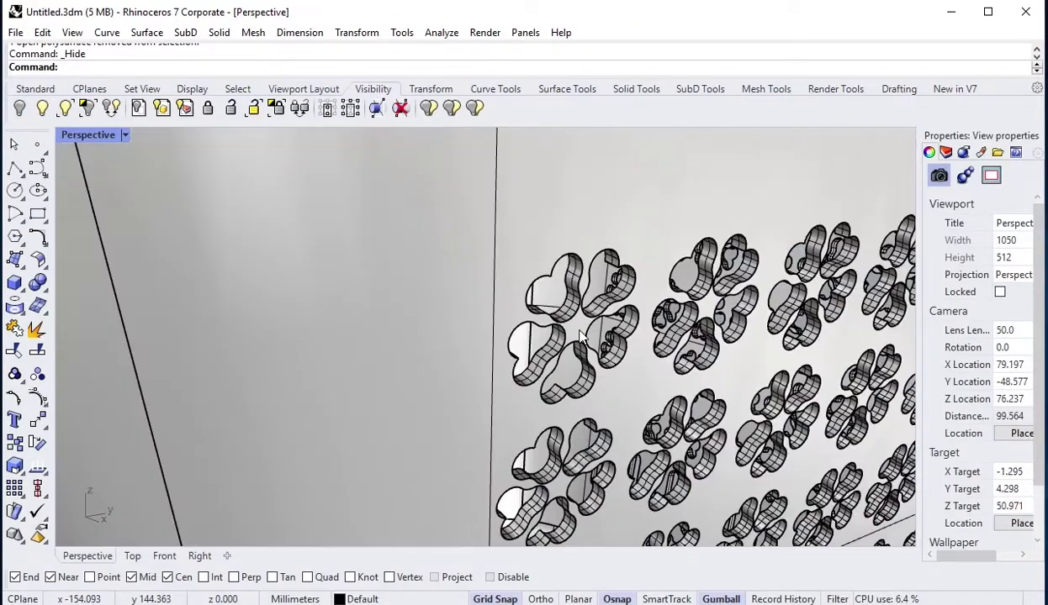
mouse_move(605, 290)
right_mouse_down()
mouse_move(395, 311)
mouse_move(408, 330)
mouse_move(191, 277)
right_mouse_up()
scroll(375, 313, "down", 6)
scroll(408, 331, "down", 4)
- Switch the Perspective viewport to Rendered display
left_click(121, 134)
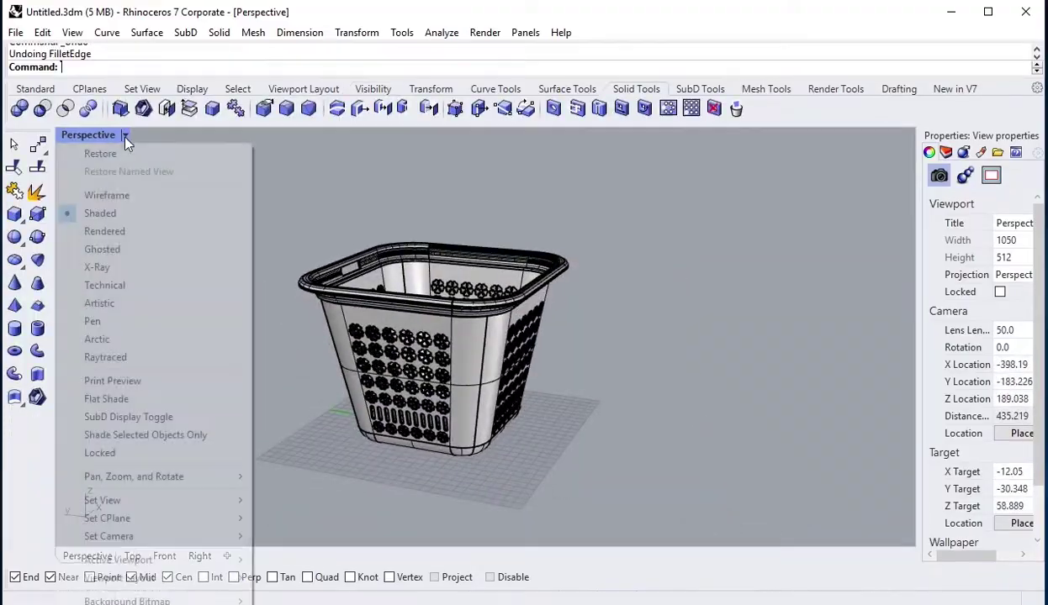
left_click(124, 231)
right_click_drag(618, 419, 521, 398)
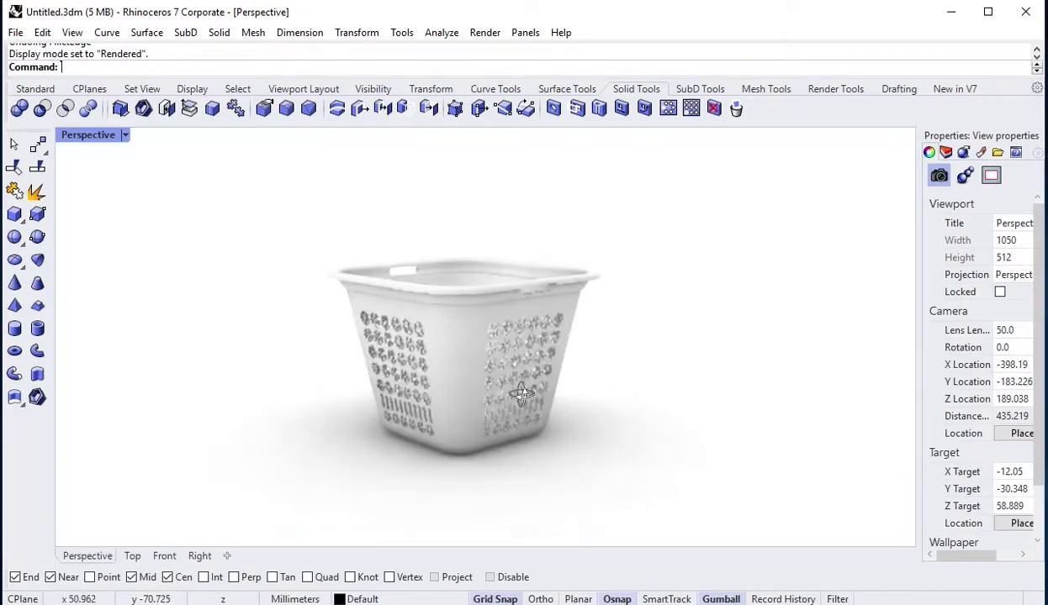
scroll(520, 397, "up", 3)
- Orbit the rendered basket to view it from below, from above, and as a whole
mouse_move(606, 403)
right_mouse_down()
mouse_move(680, 344)
mouse_move(757, 355)
mouse_move(749, 228)
mouse_move(673, 512)
right_mouse_up()
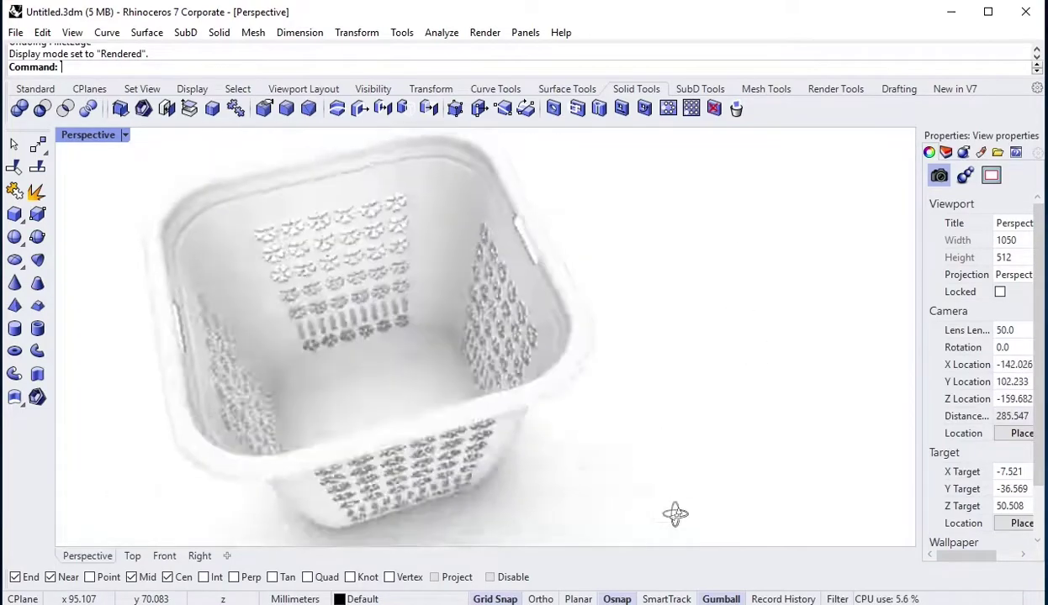
scroll(622, 437, "up", 5)
scroll(561, 371, "up", 2)
mouse_move(554, 374)
right_mouse_down()
mouse_move(568, 378)
mouse_move(578, 402)
mouse_move(551, 250)
mouse_move(592, 356)
mouse_move(491, 469)
right_mouse_up()
scroll(551, 250, "down", 3)
scroll(595, 488, "up", 3)
scroll(594, 488, "down", 2)
mouse_move(595, 488)
right_mouse_down()
mouse_move(512, 412)
mouse_move(584, 397)
right_mouse_up()
scroll(559, 283, "down", 4)
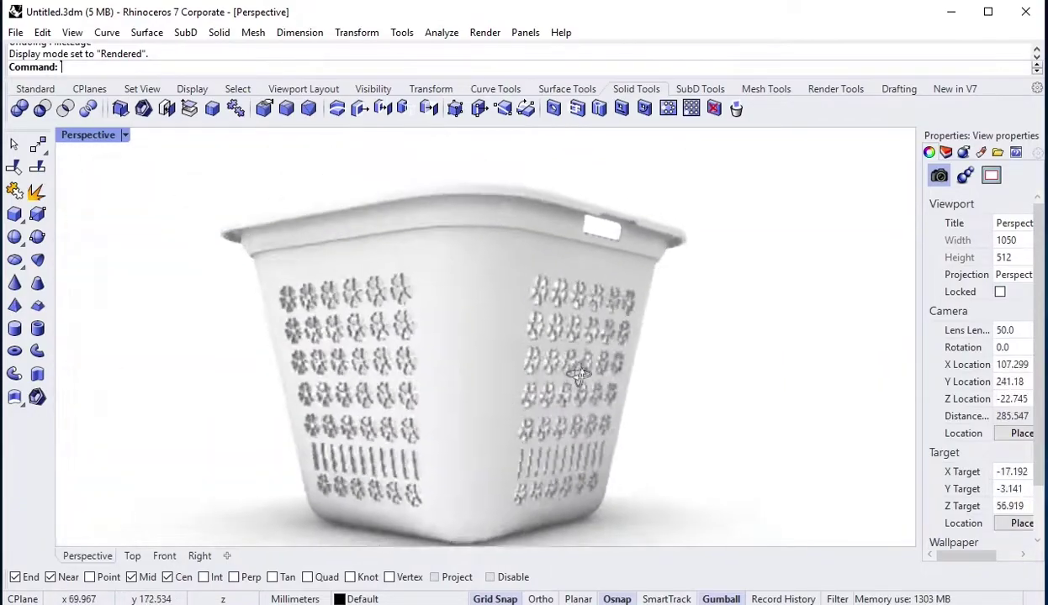